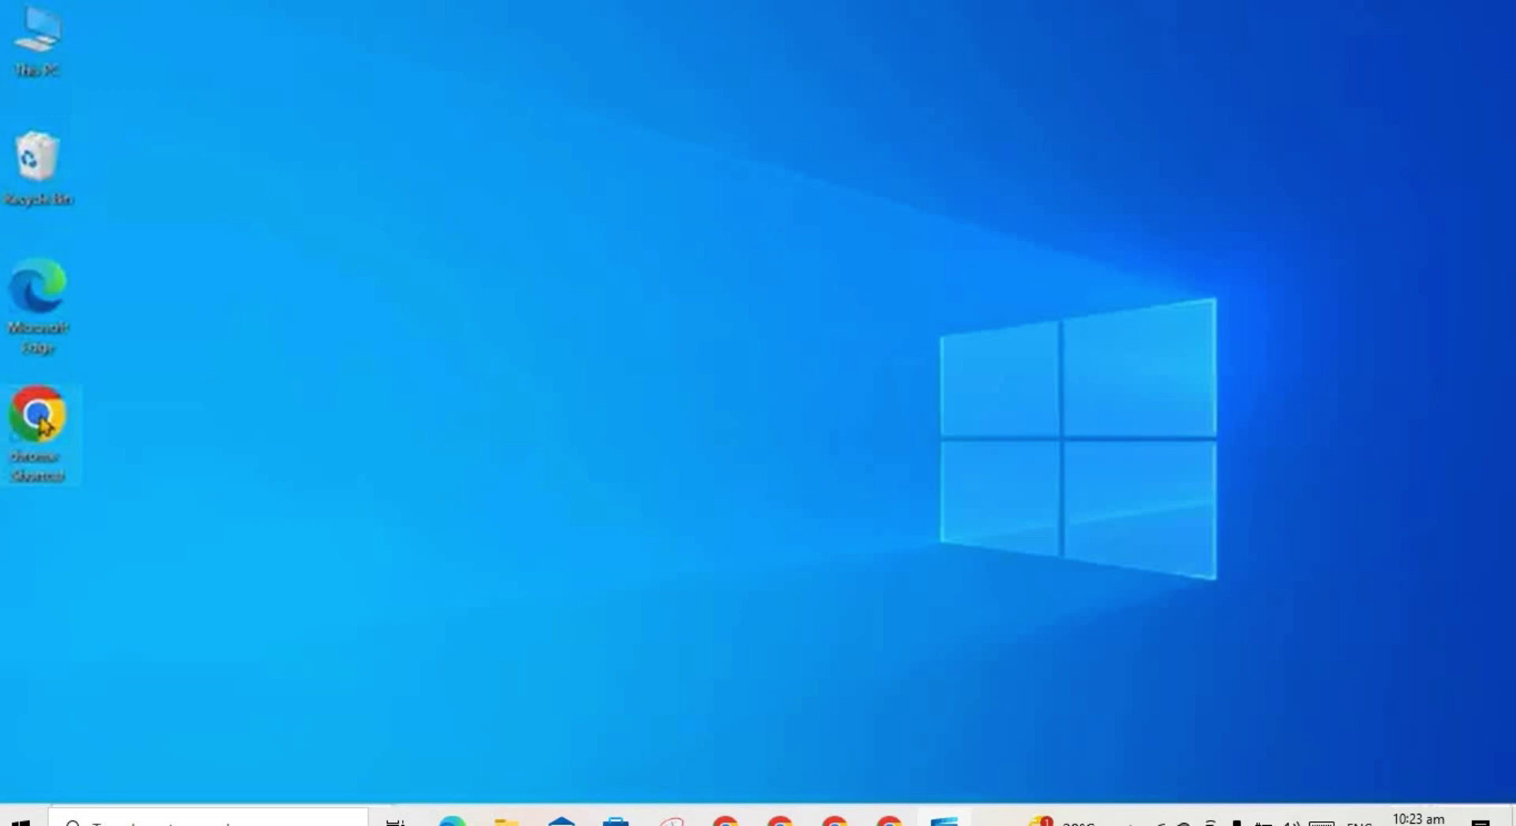
# Open Chrome from its desktop shortcut and maximize the browser window
pyautogui.doubleClick(41, 425)
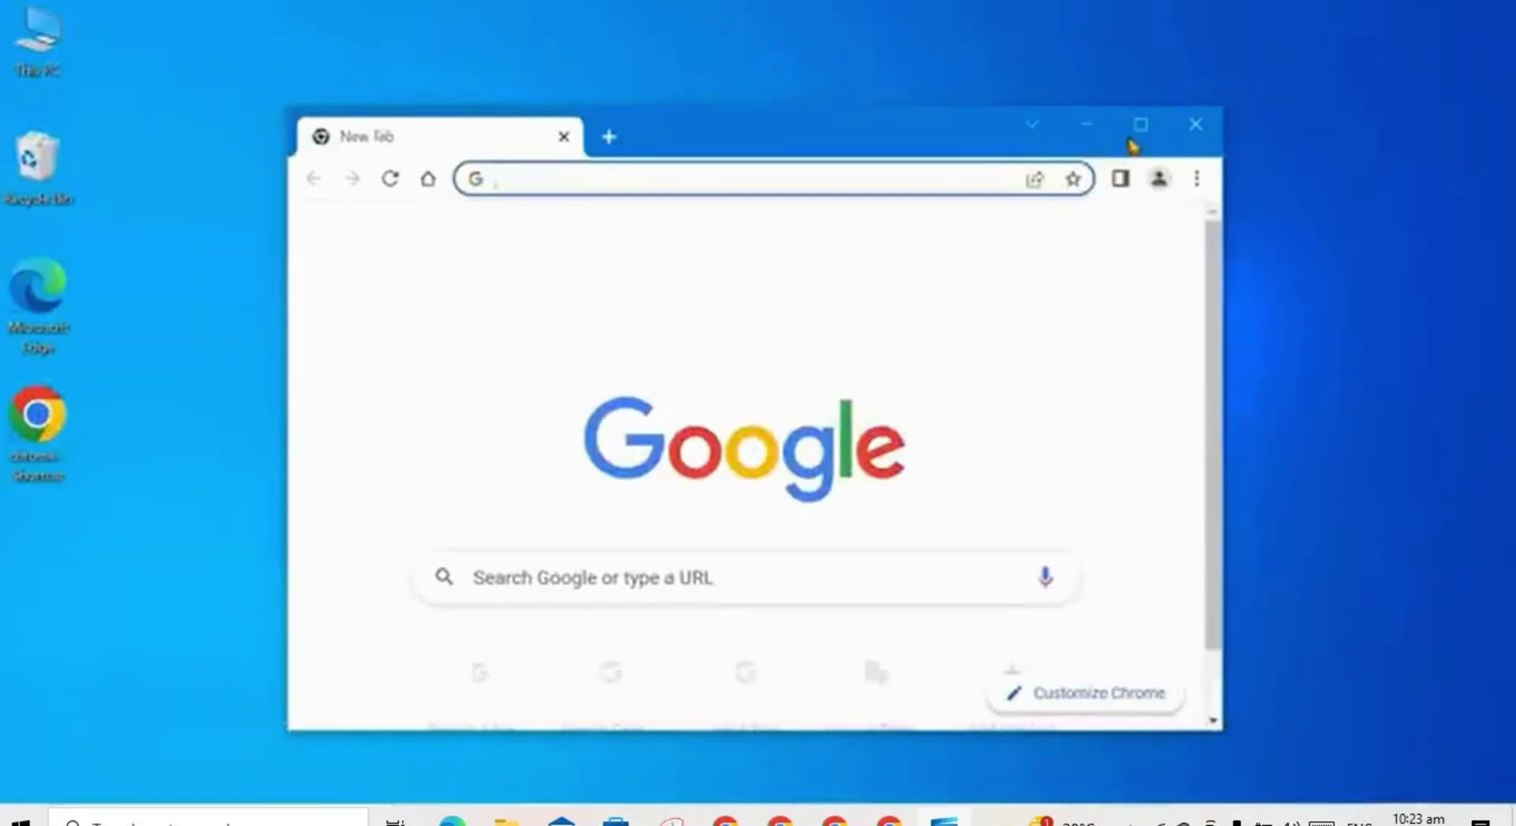
pyautogui.click(1140, 125)
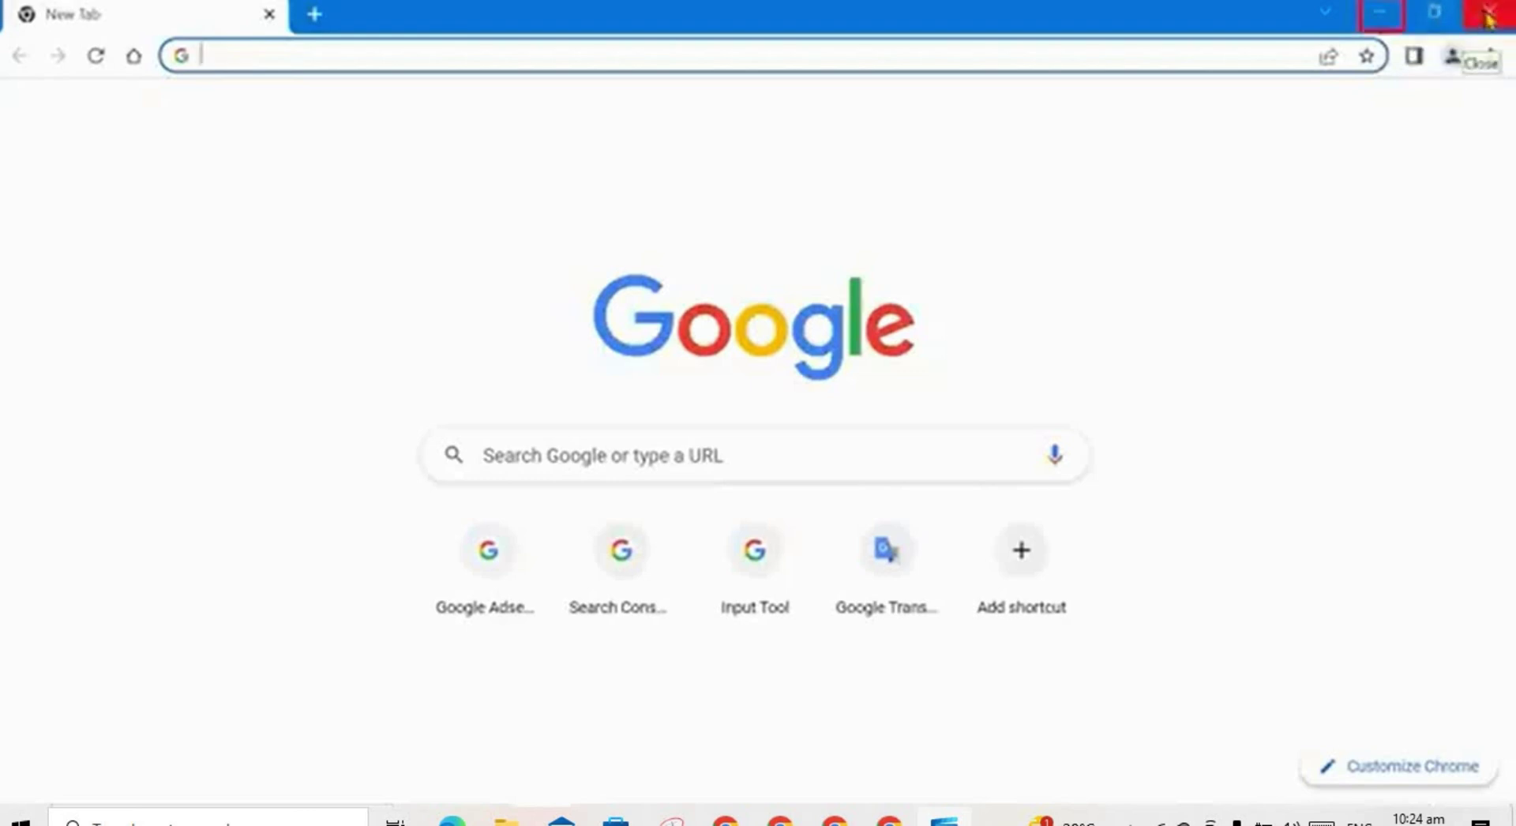
# Minimize the Chrome window and bring it back onto the desktop
pyautogui.click(1380, 14)
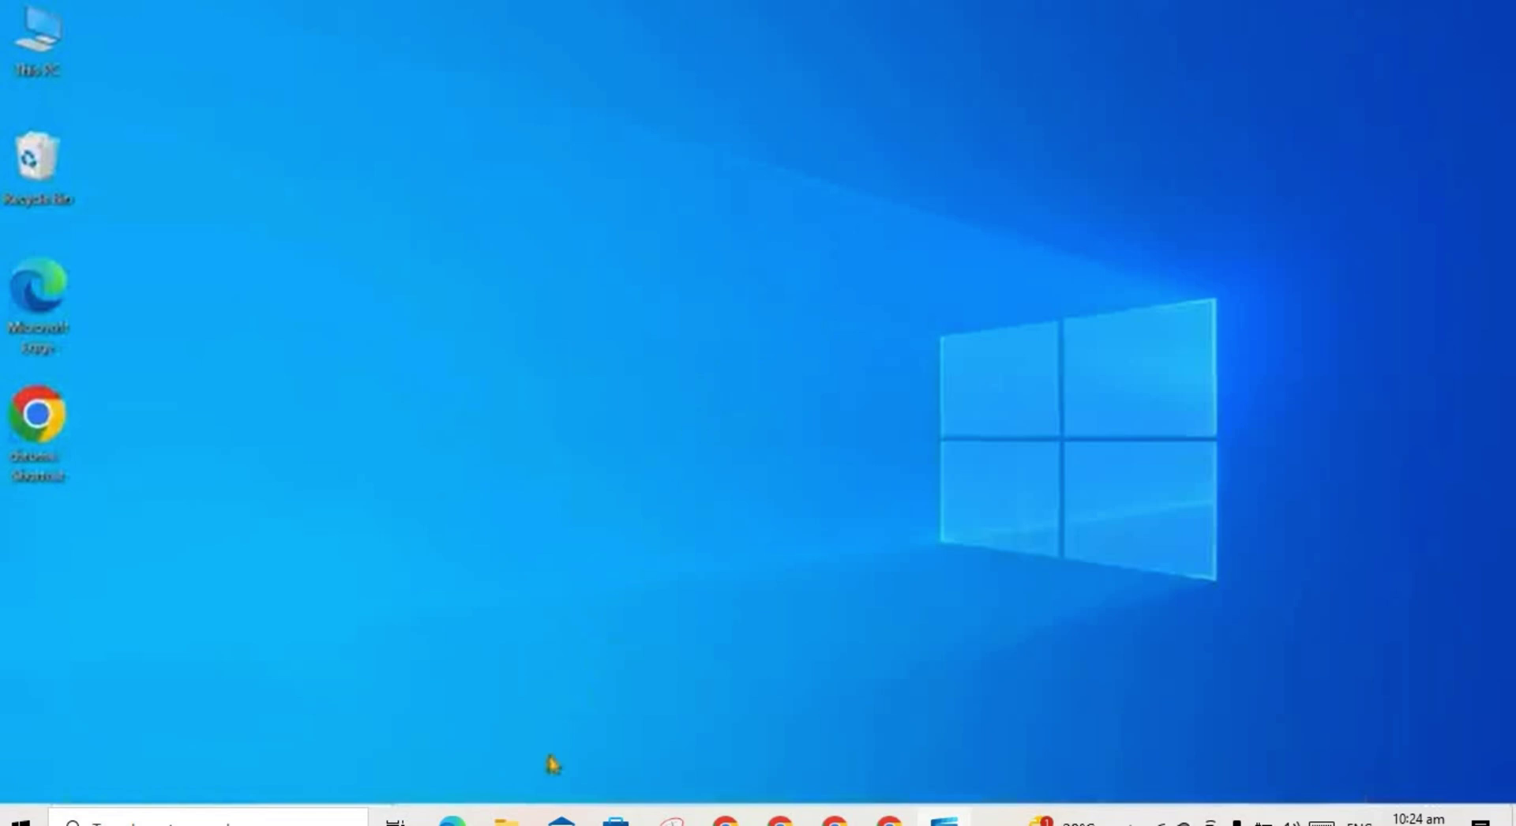
pyautogui.moveTo(545, 821)
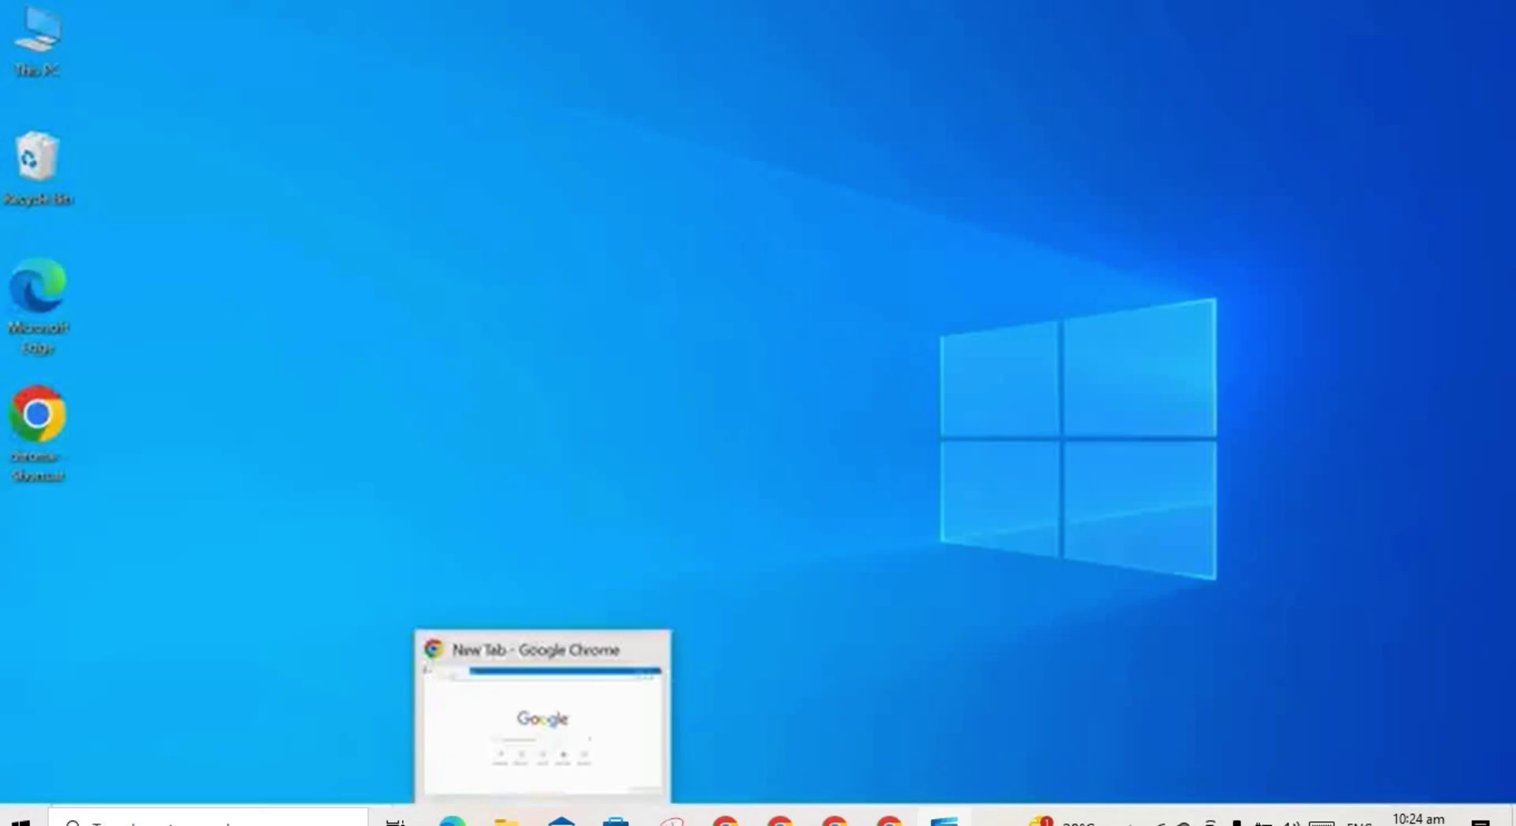
pyautogui.click(545, 822)
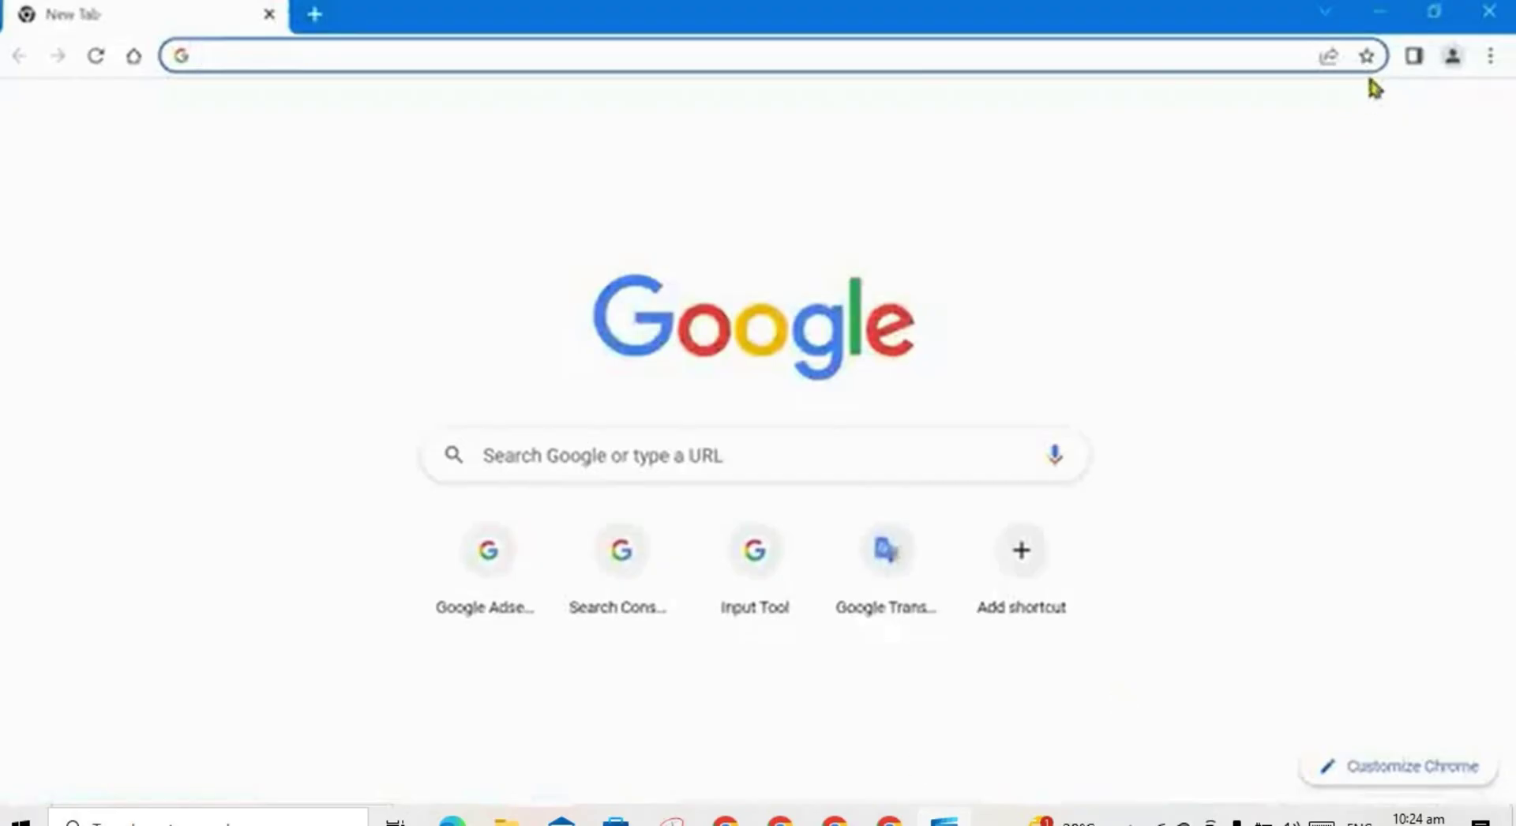
# Restore the Chrome window to its smaller size, widen it slightly, and maximize it again before closing it
pyautogui.click(1436, 14)
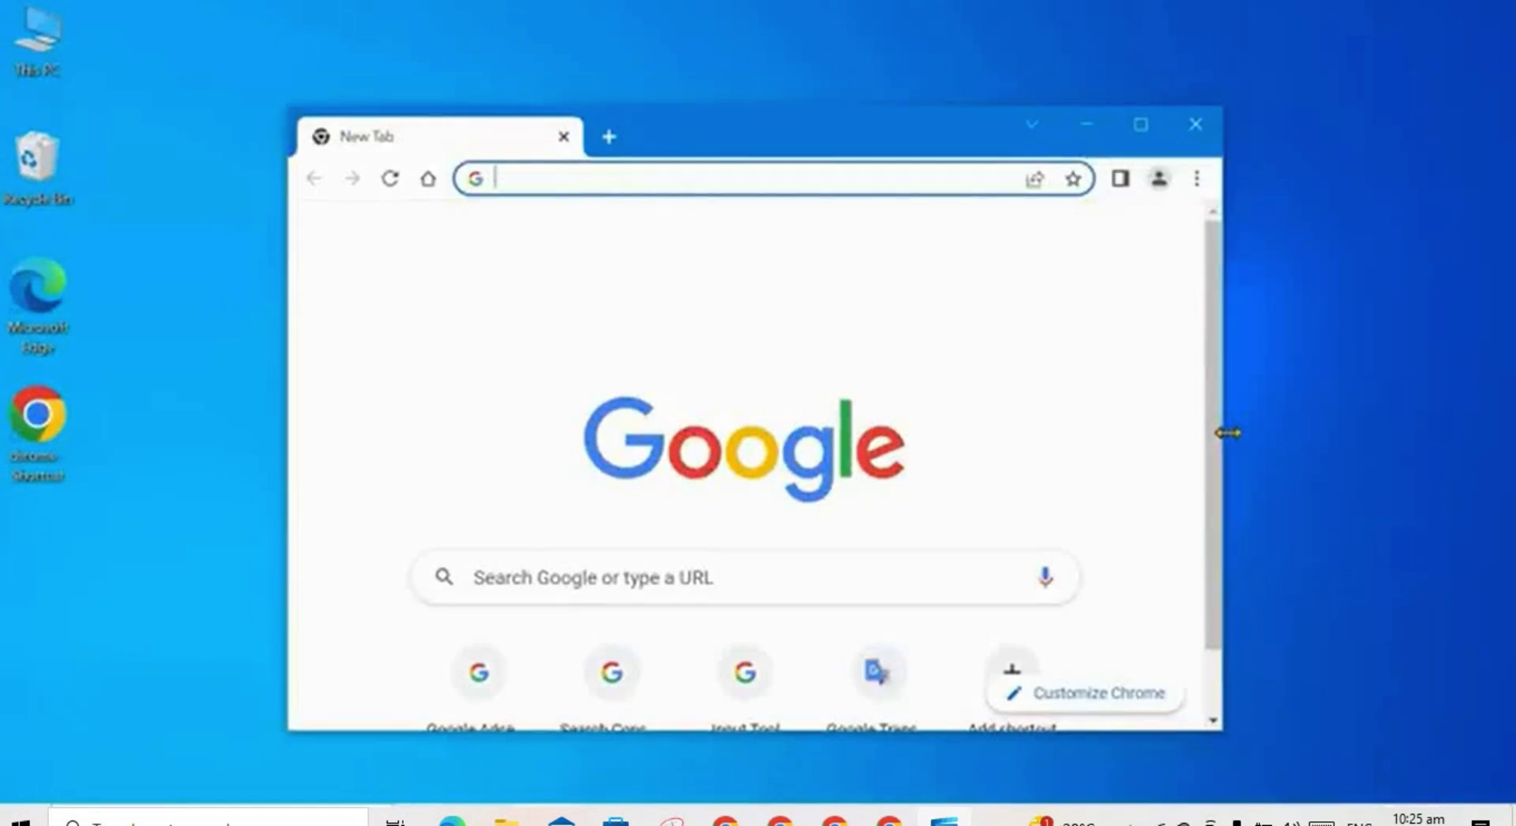
pyautogui.moveTo(1228, 433)
pyautogui.mouseDown()
pyautogui.moveTo(896, 437)
pyautogui.moveTo(1226, 430)
pyautogui.mouseUp()
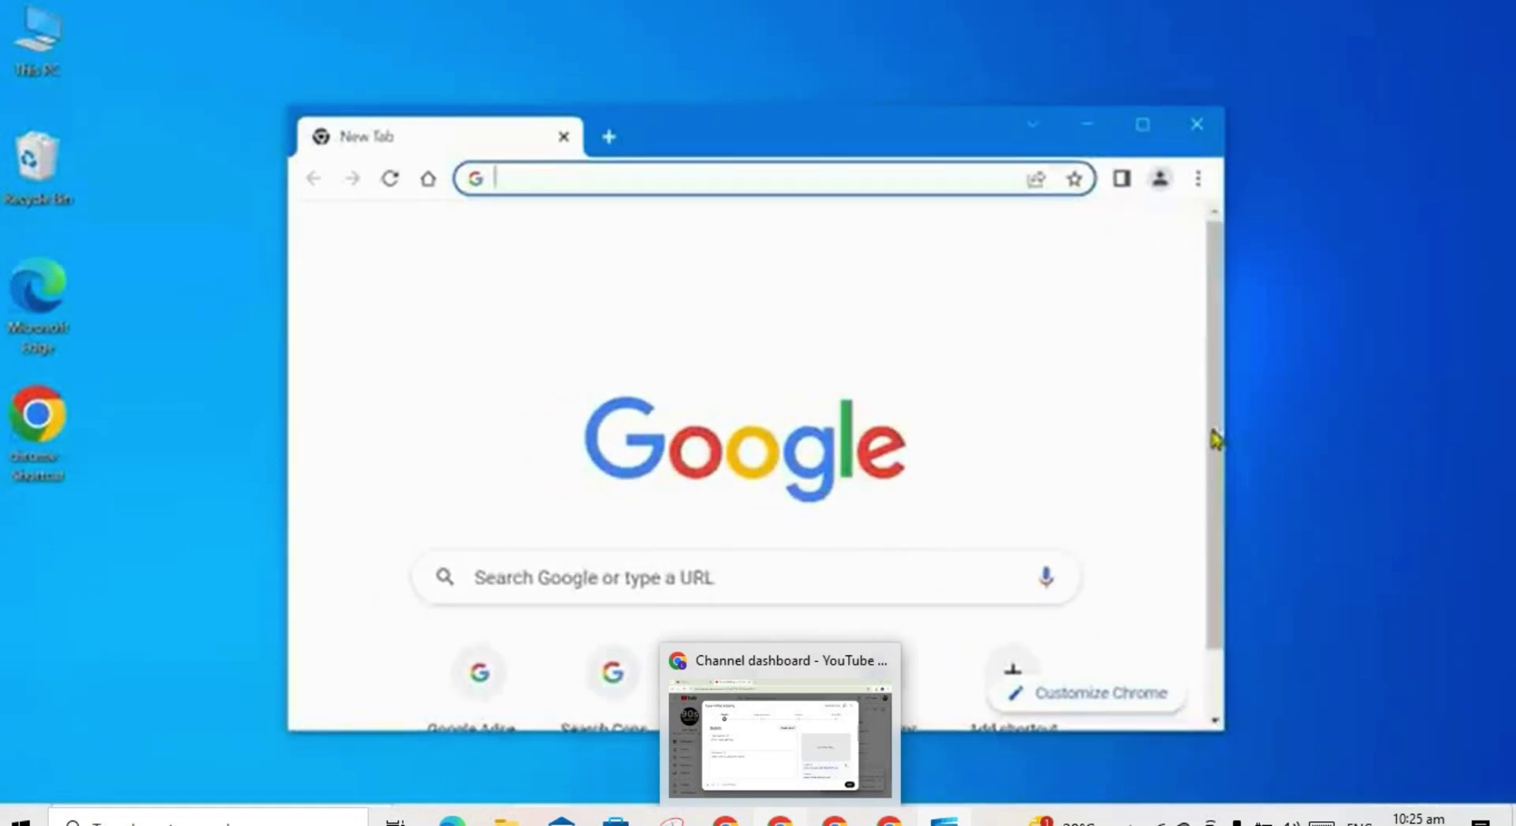
pyautogui.click(1144, 126)
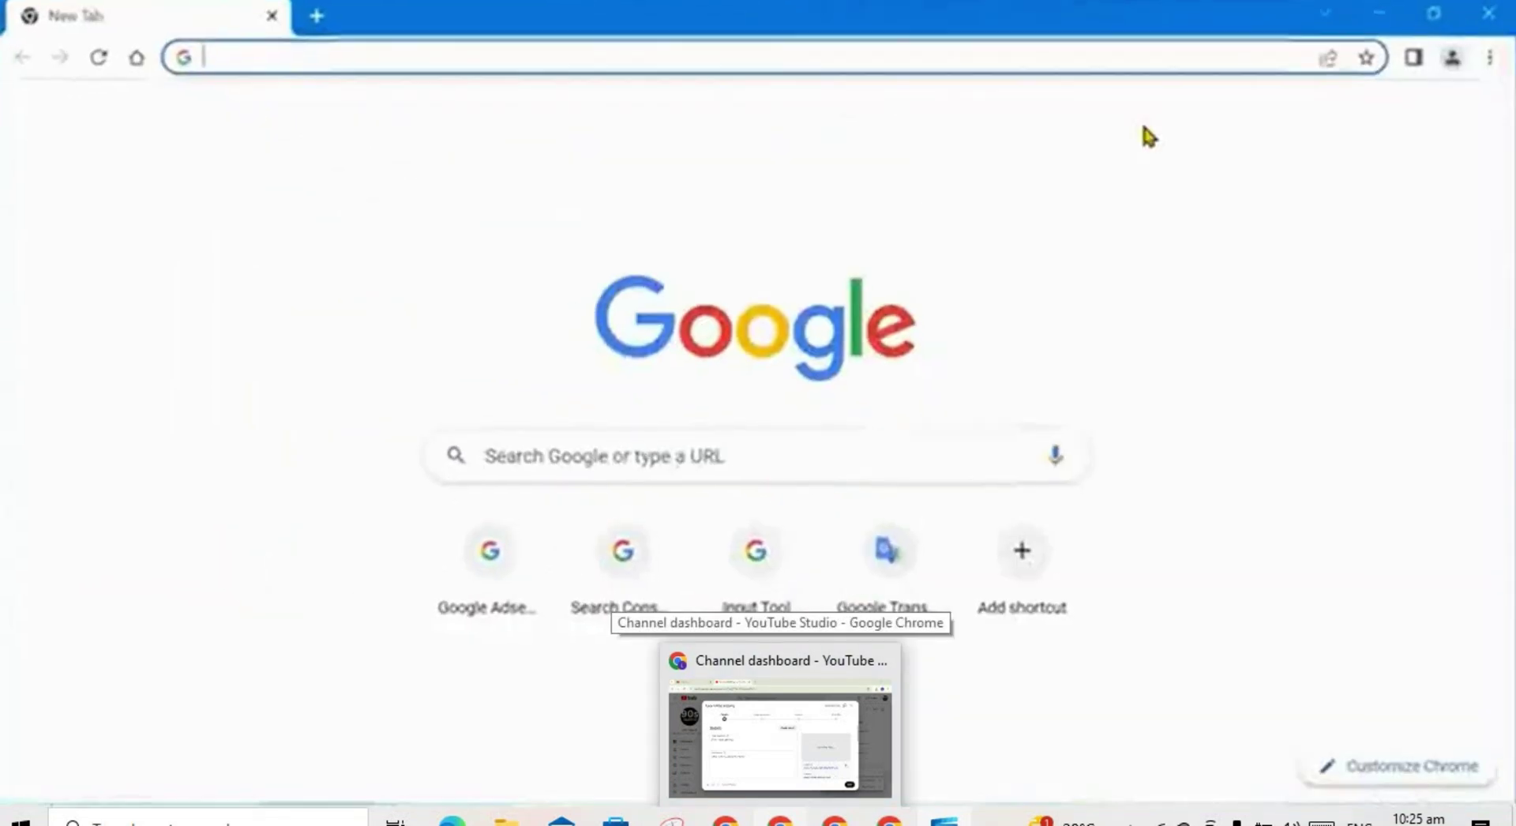
pyautogui.click(1490, 17)
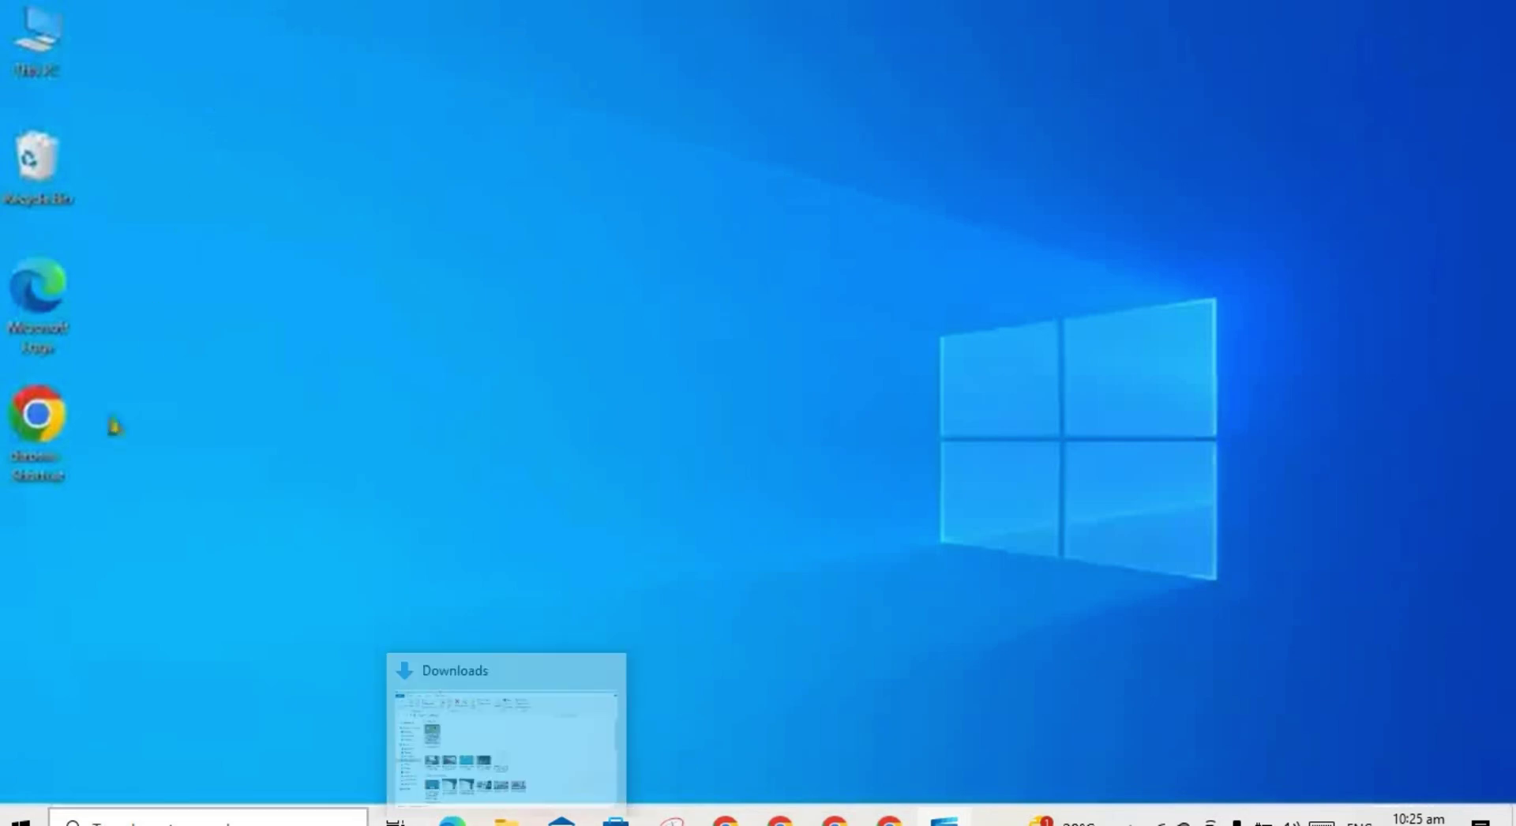
# Open Chrome with the Open command of its desktop shortcut and close the new window
pyautogui.rightClick(41, 424)
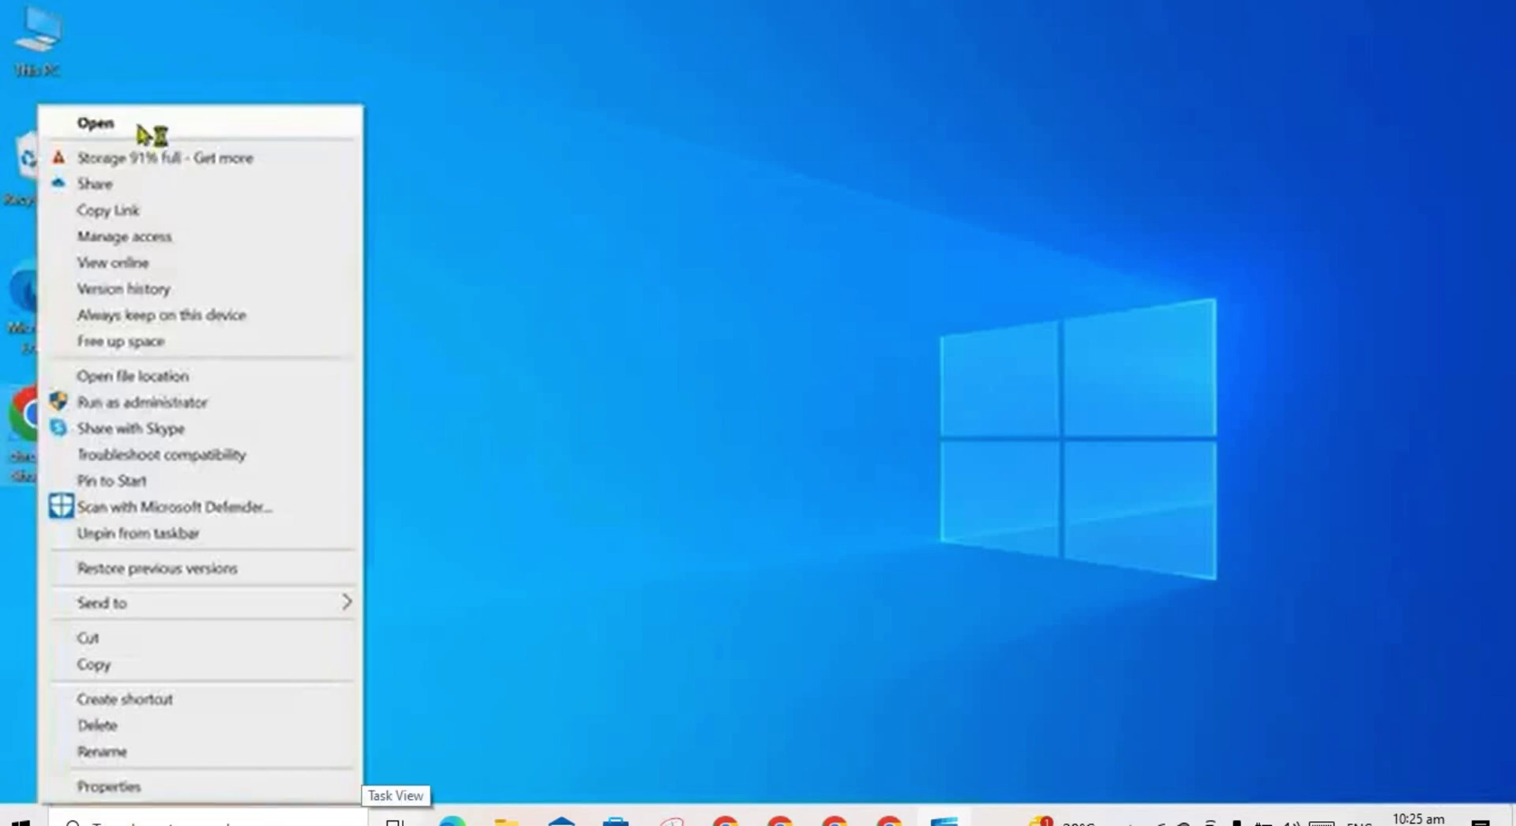
pyautogui.click(142, 132)
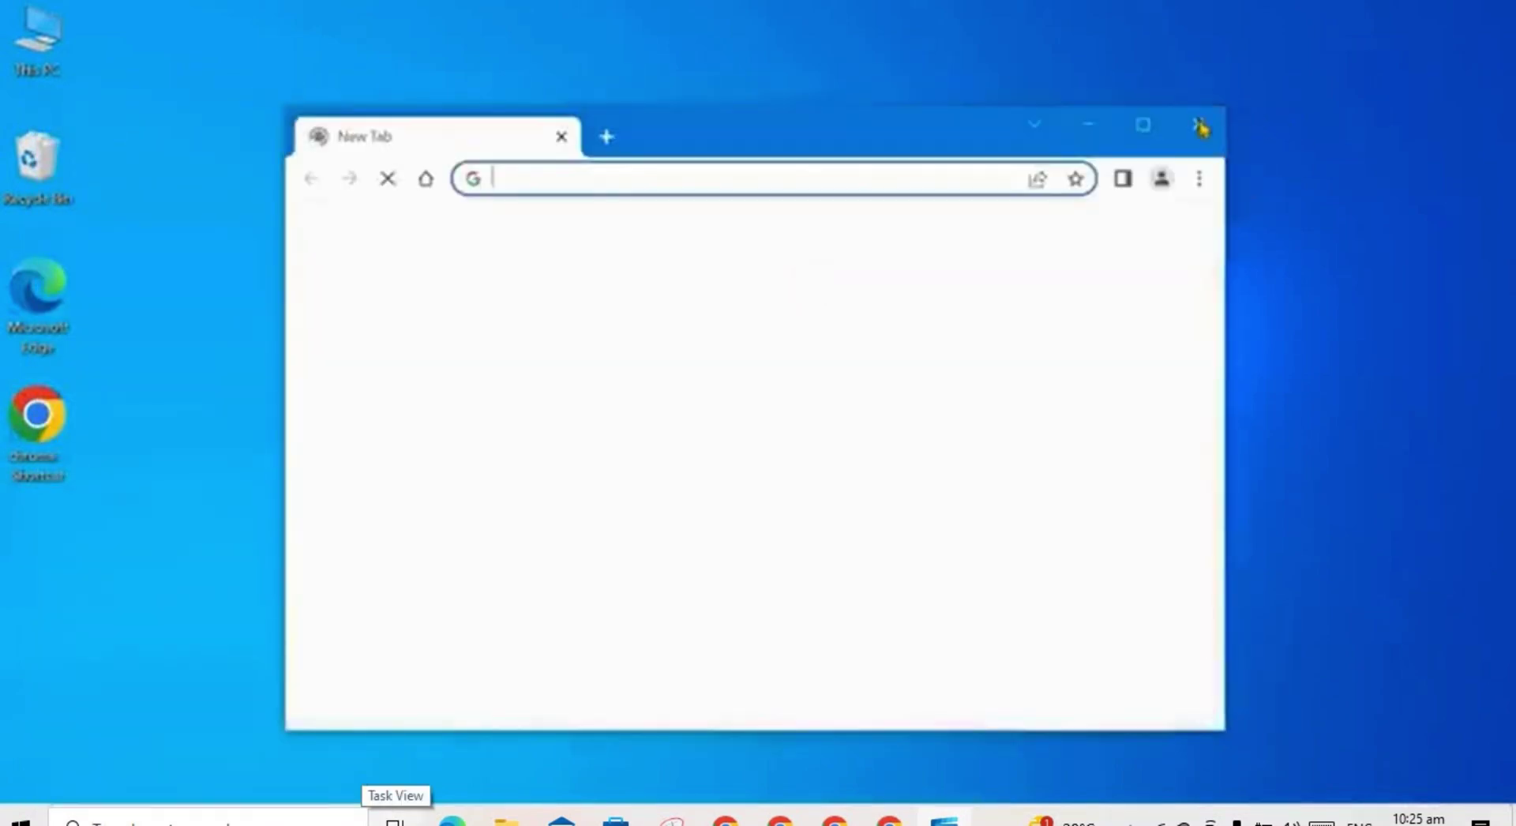
pyautogui.click(1187, 131)
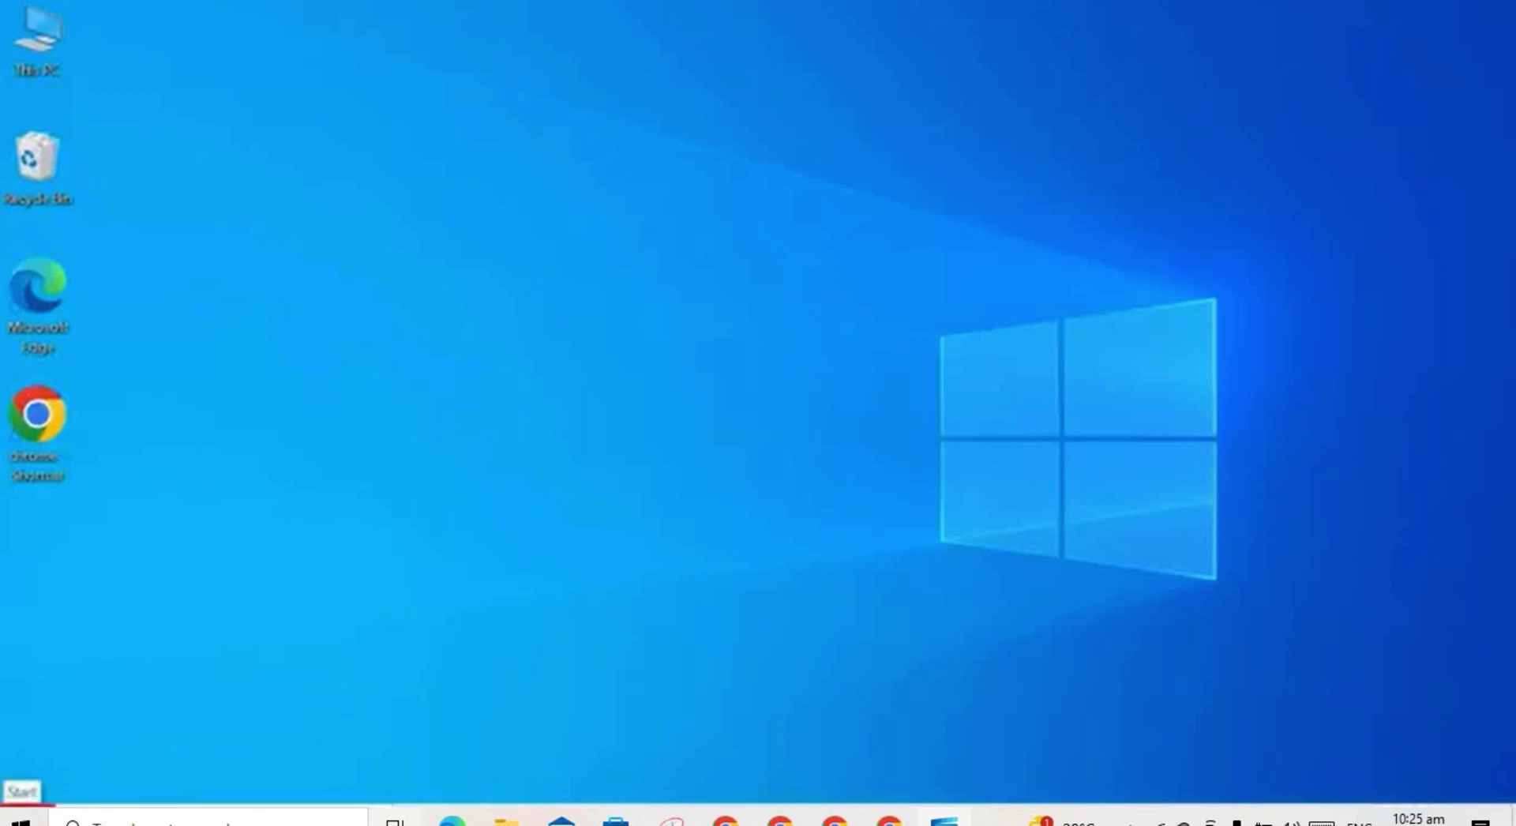
# Browse the list of installed apps in Windows down to Microsoft Edge and dismiss it without launching anything
pyautogui.click(21, 819)
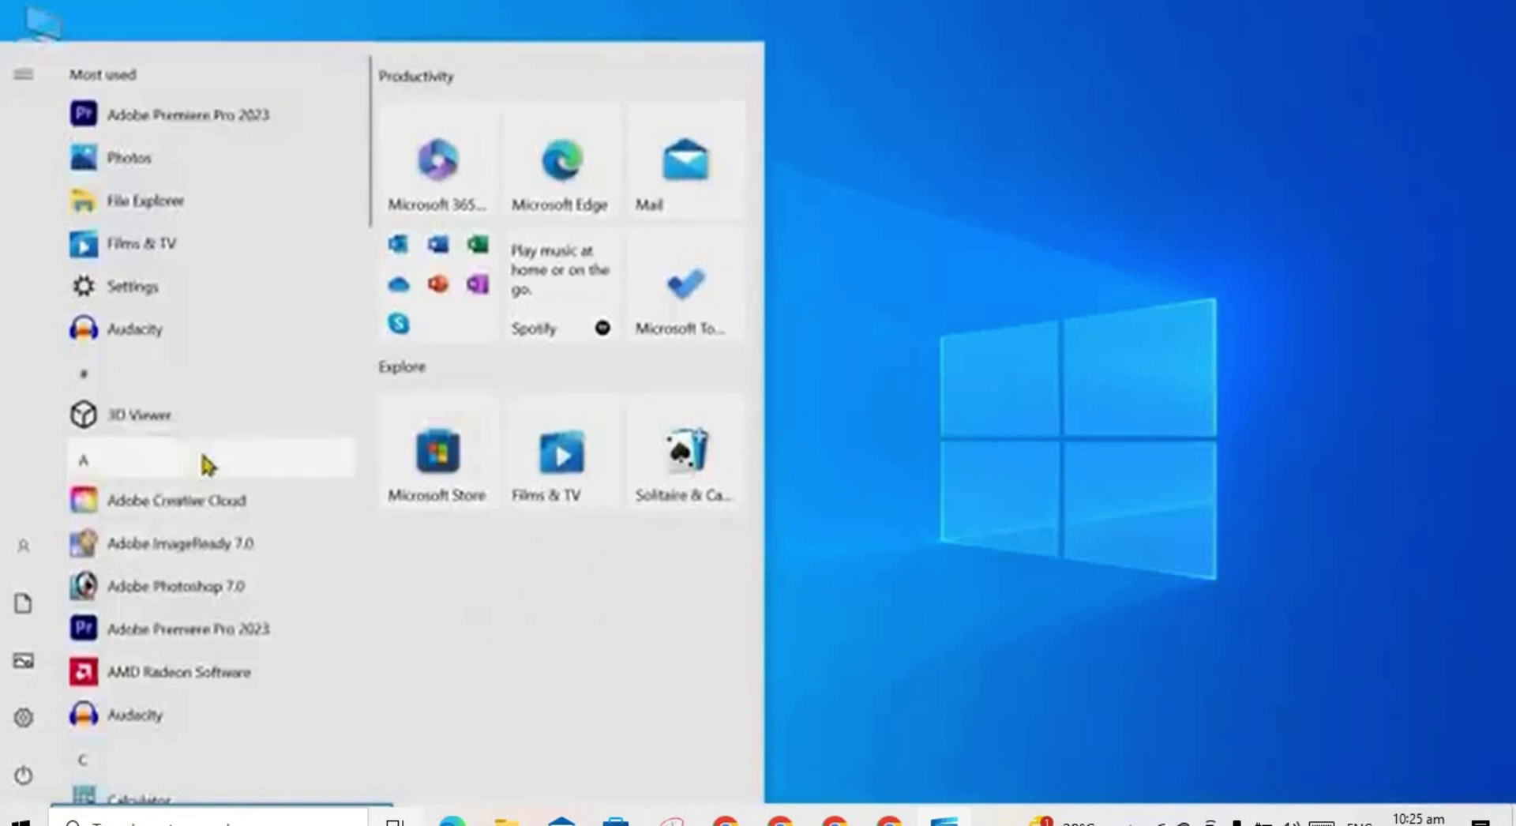
pyautogui.scroll(-3, 204, 462)
pyautogui.scroll(-10, 204, 462)
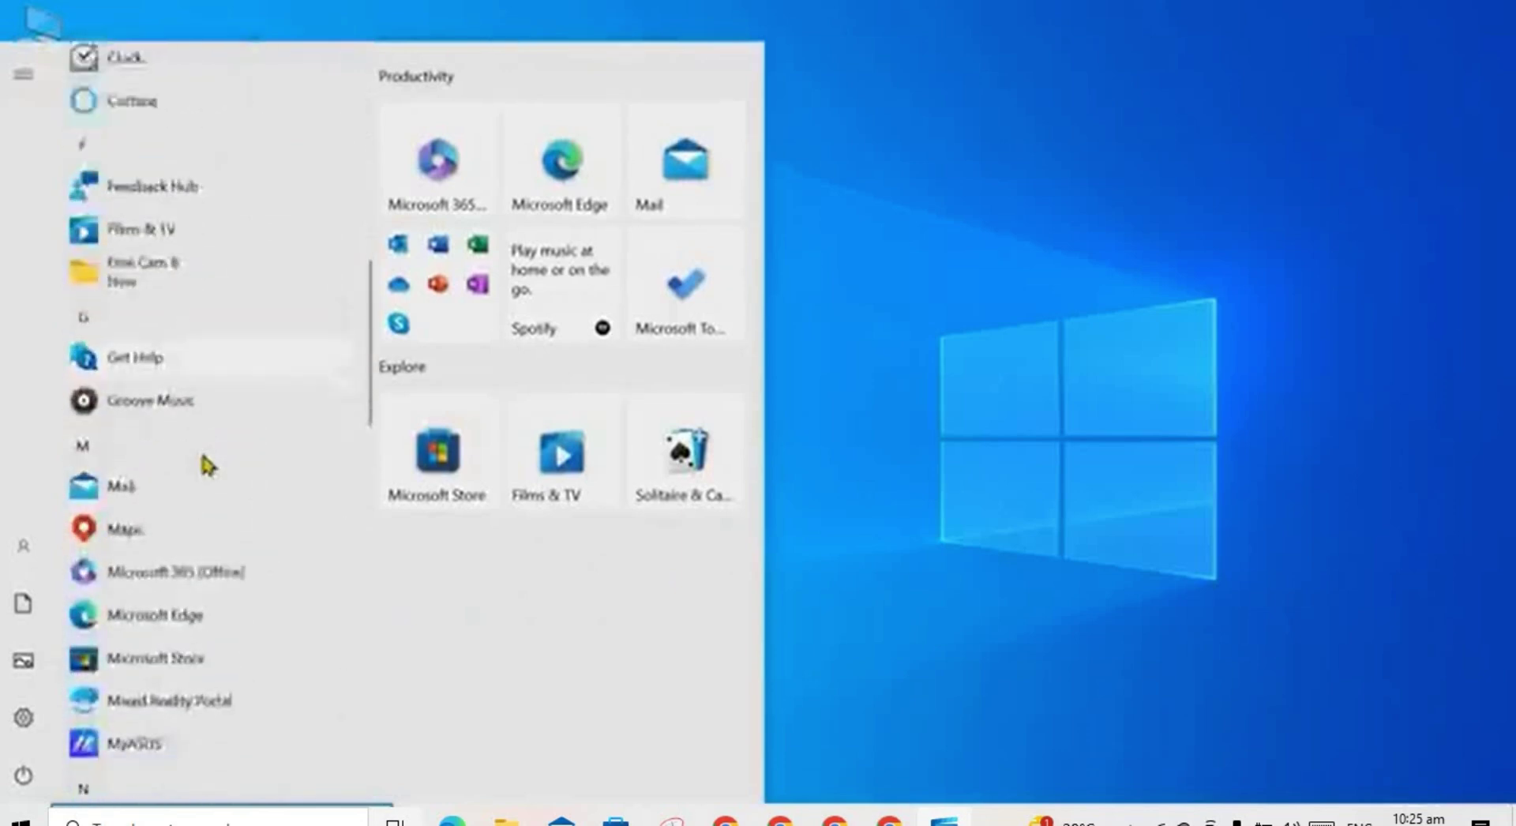
pyautogui.scroll(2, 203, 462)
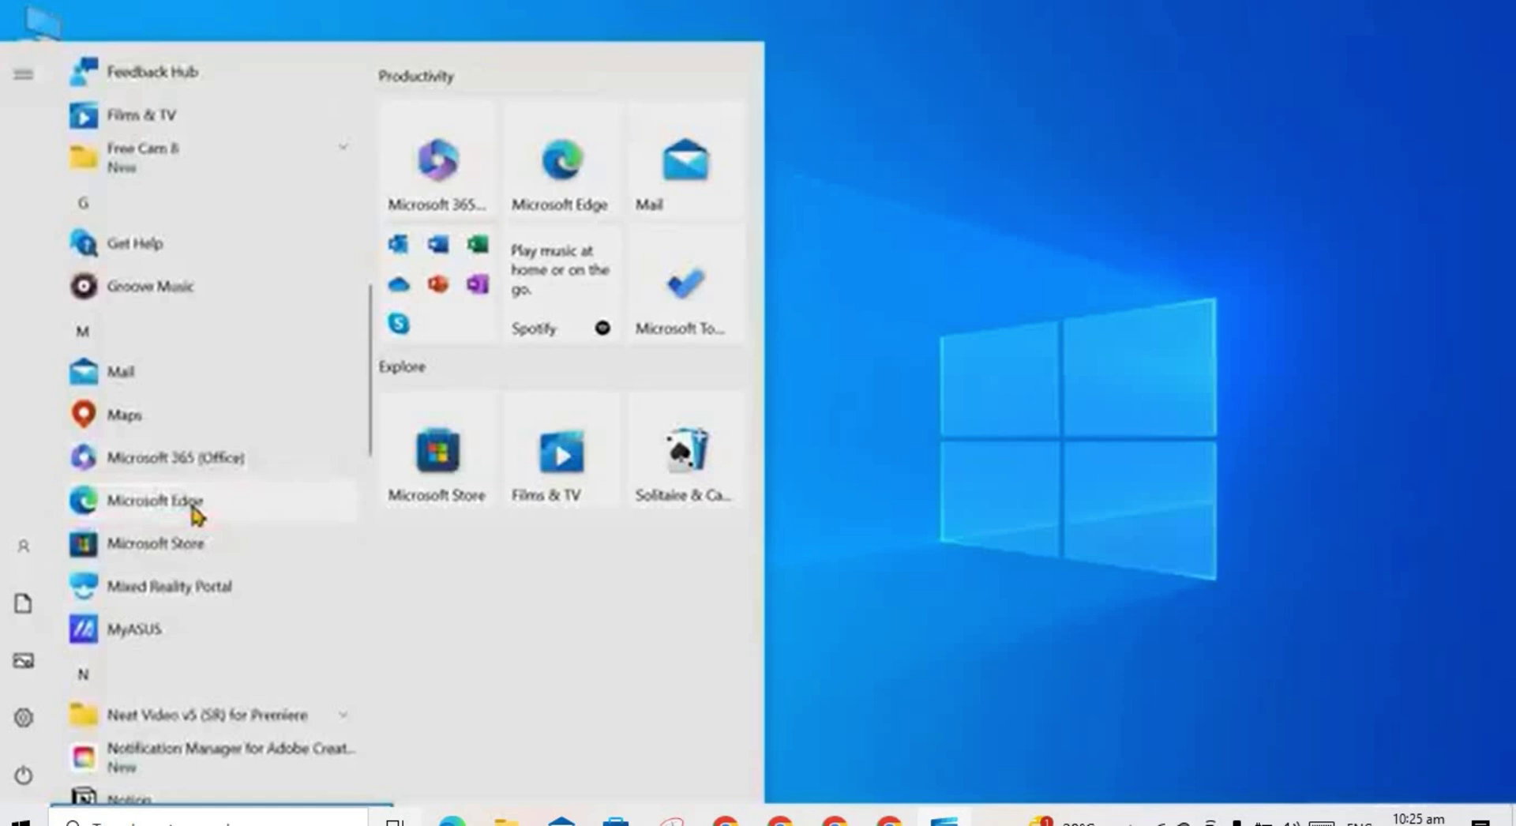
pyautogui.click(789, 512)
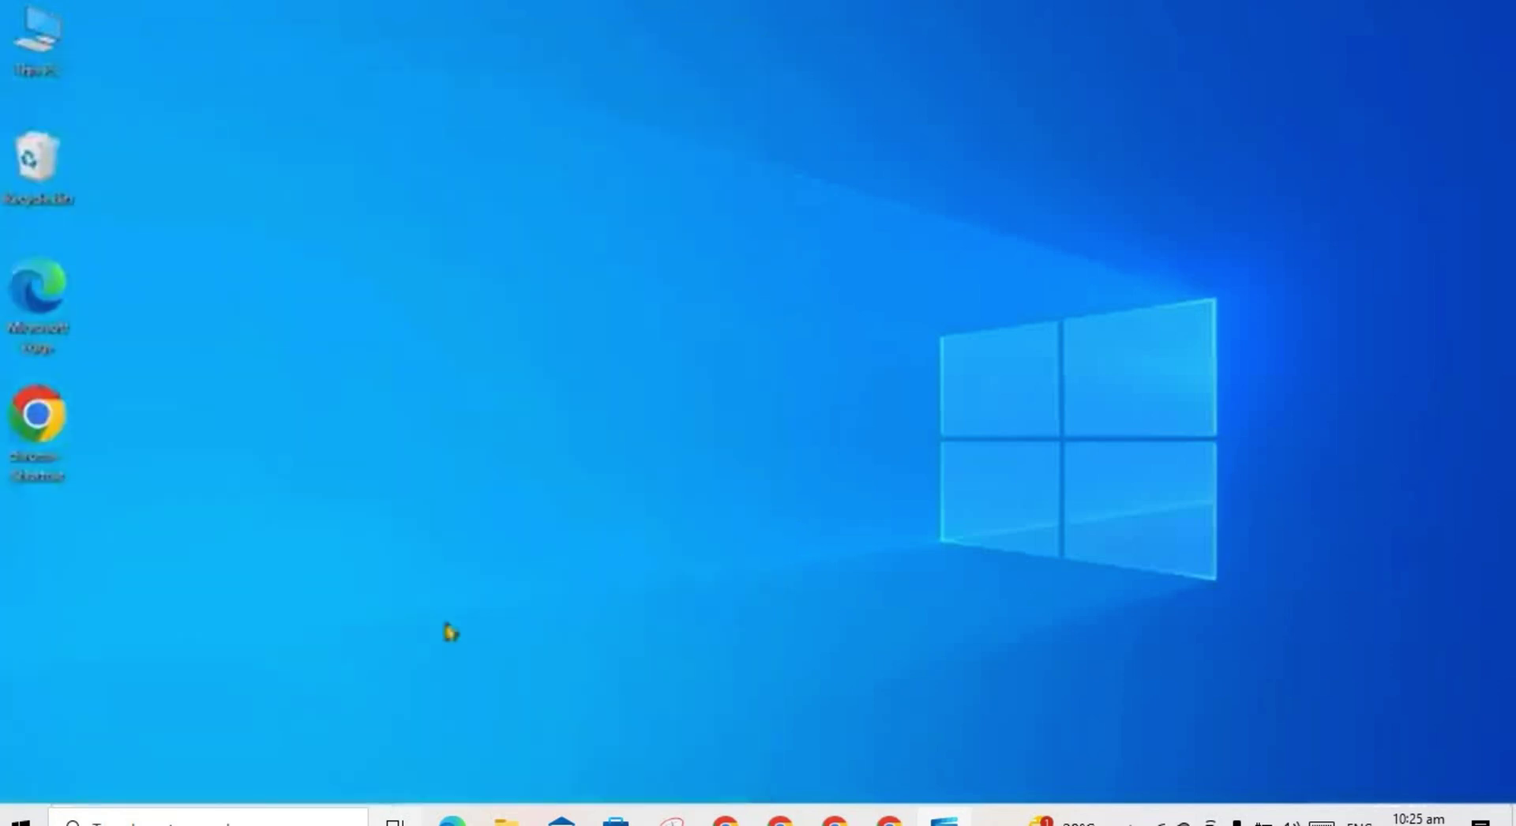
# Search Windows for "chrome", open the found app, and close its window
pyautogui.press('super+s')
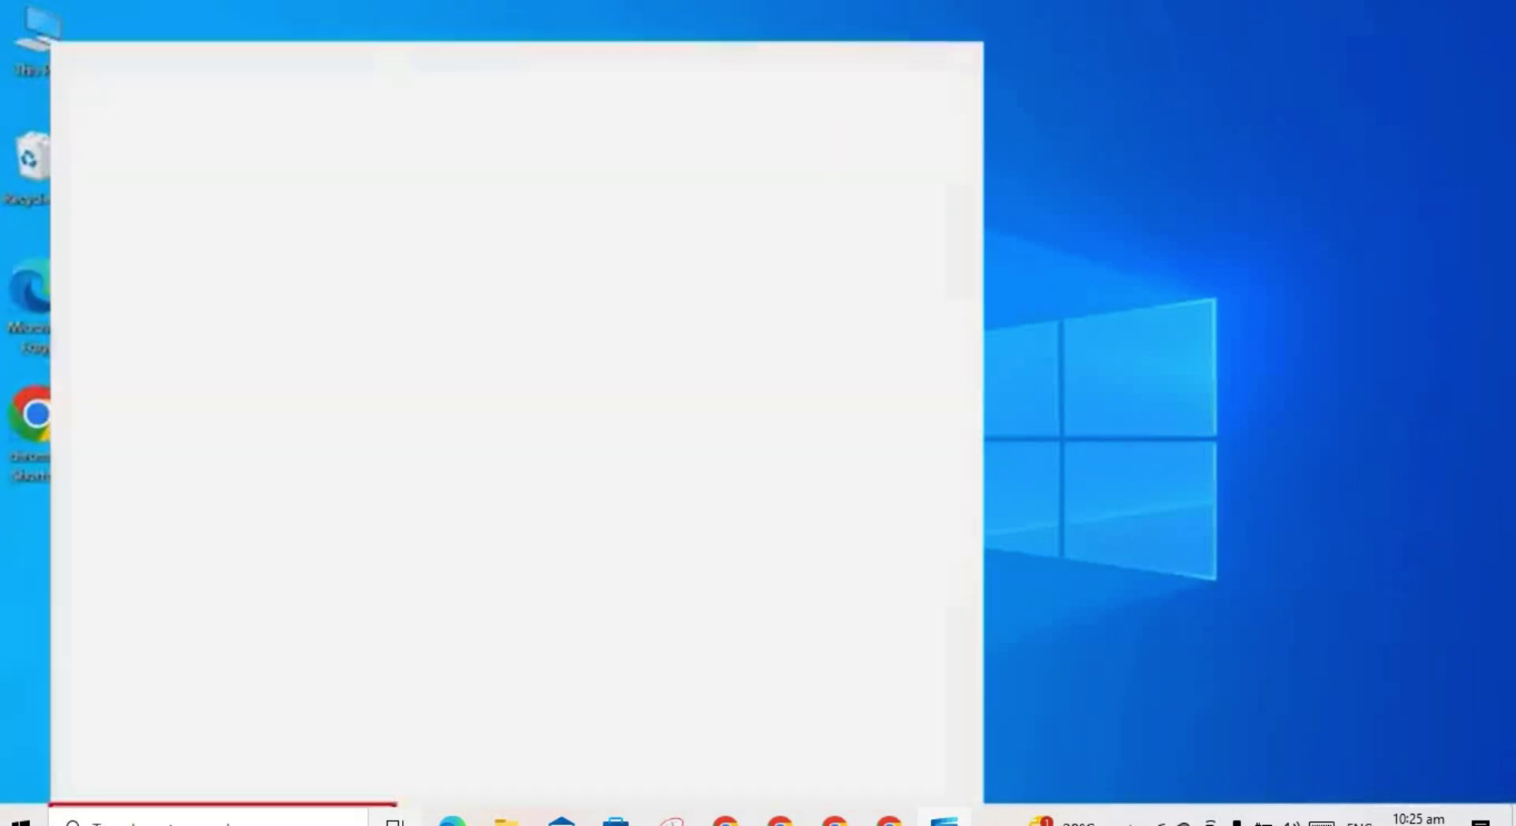
pyautogui.write('chrome')
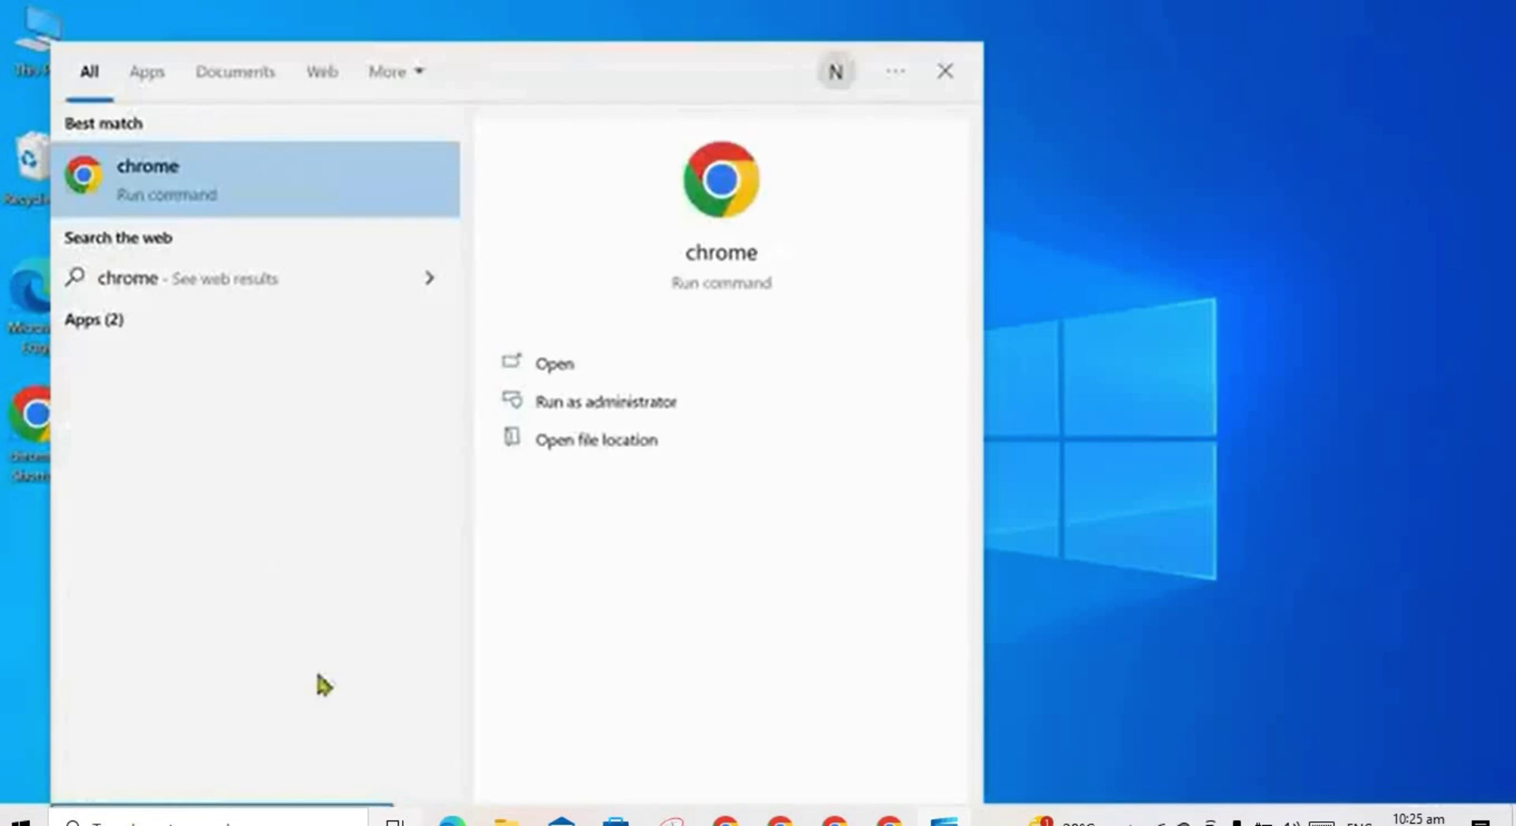
pyautogui.click(563, 373)
pyautogui.click(1194, 127)
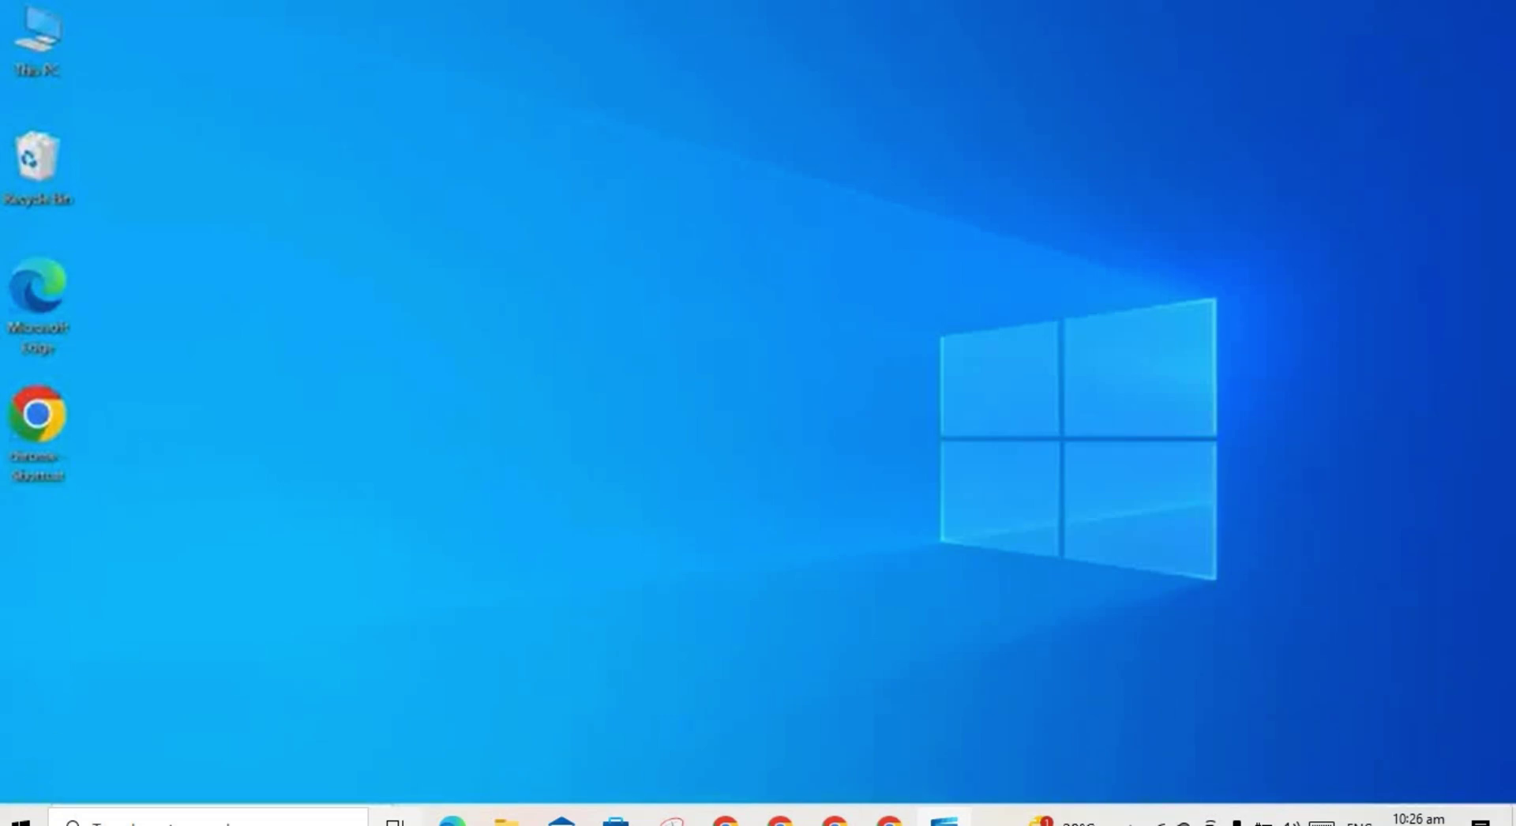
# Open the file location of Adobe Creative Cloud from the installed apps list
pyautogui.click(19, 820)
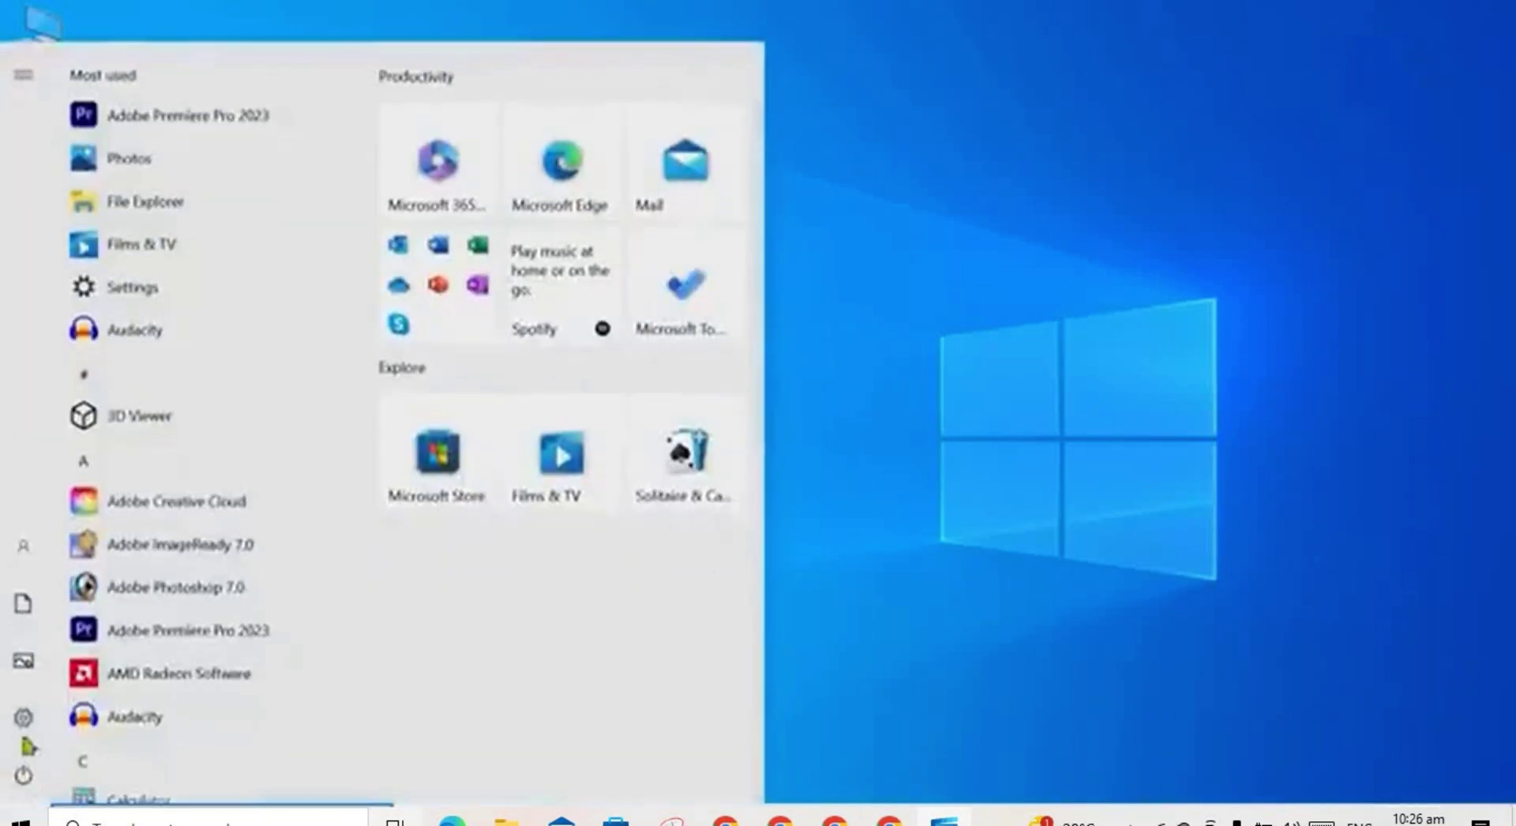
pyautogui.rightClick(182, 506)
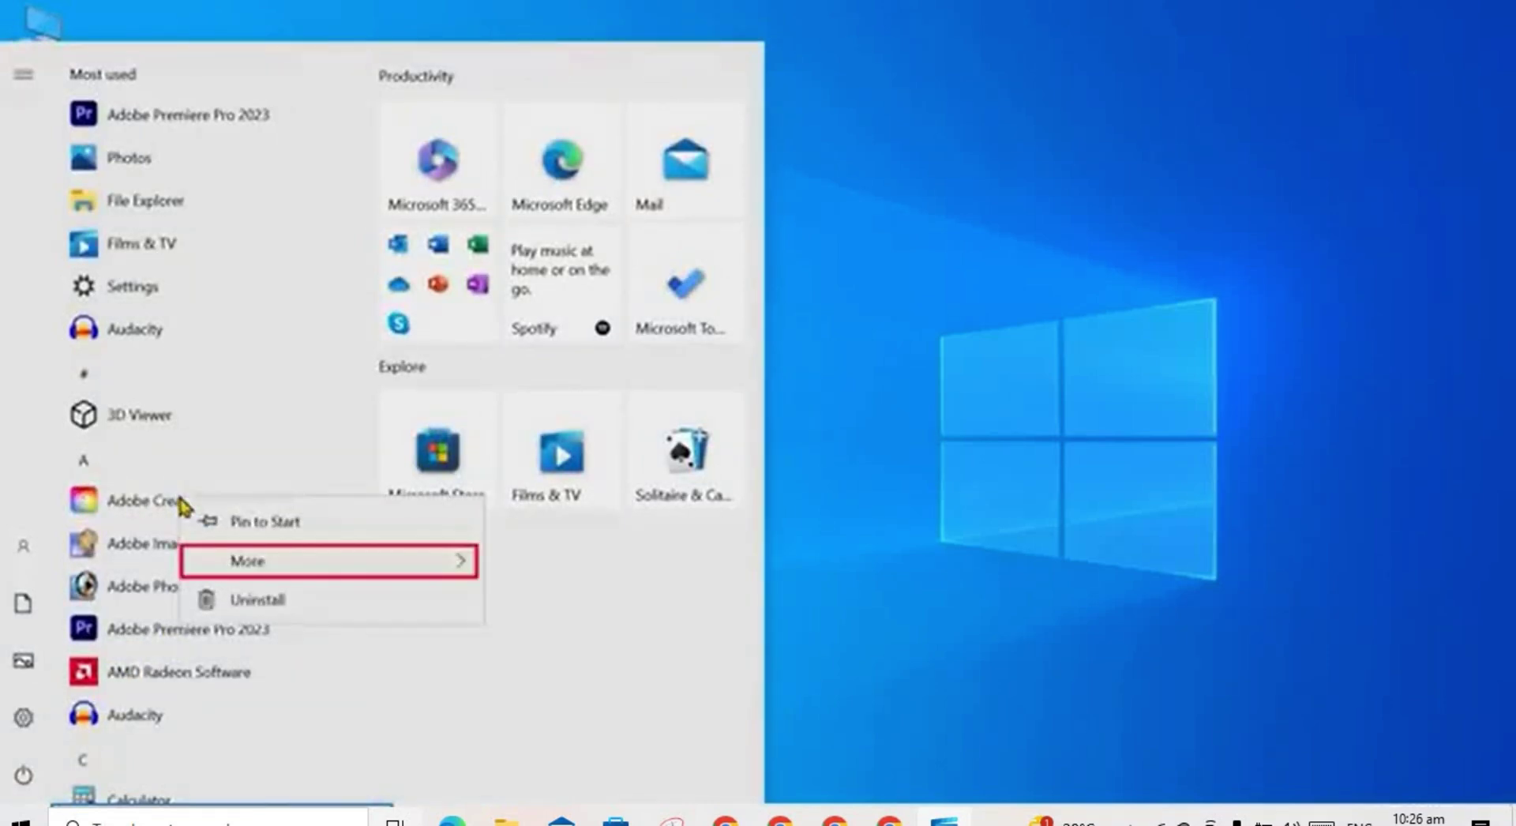
pyautogui.moveTo(277, 563)
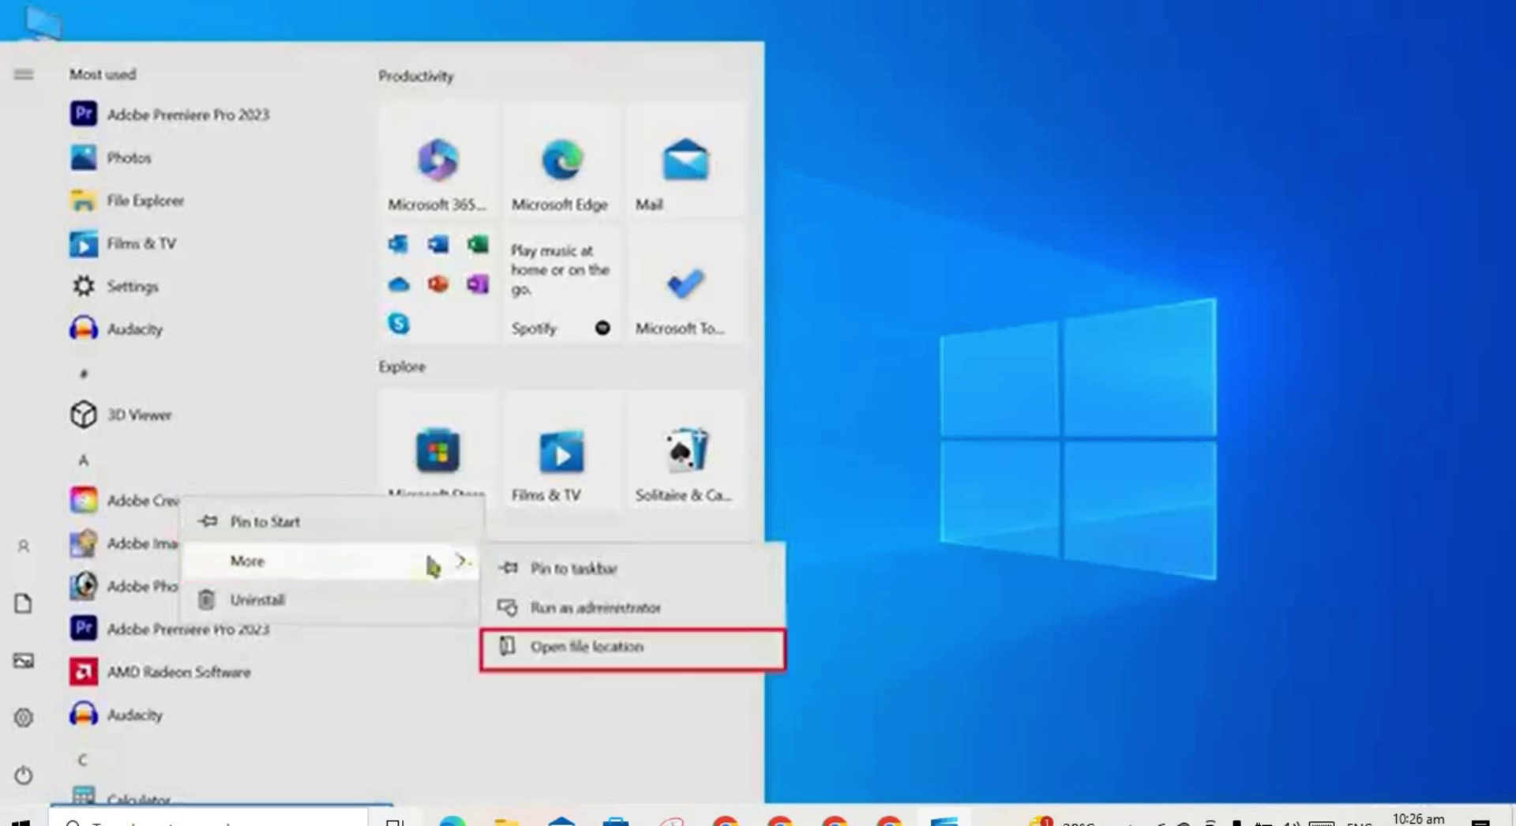
pyautogui.click(593, 652)
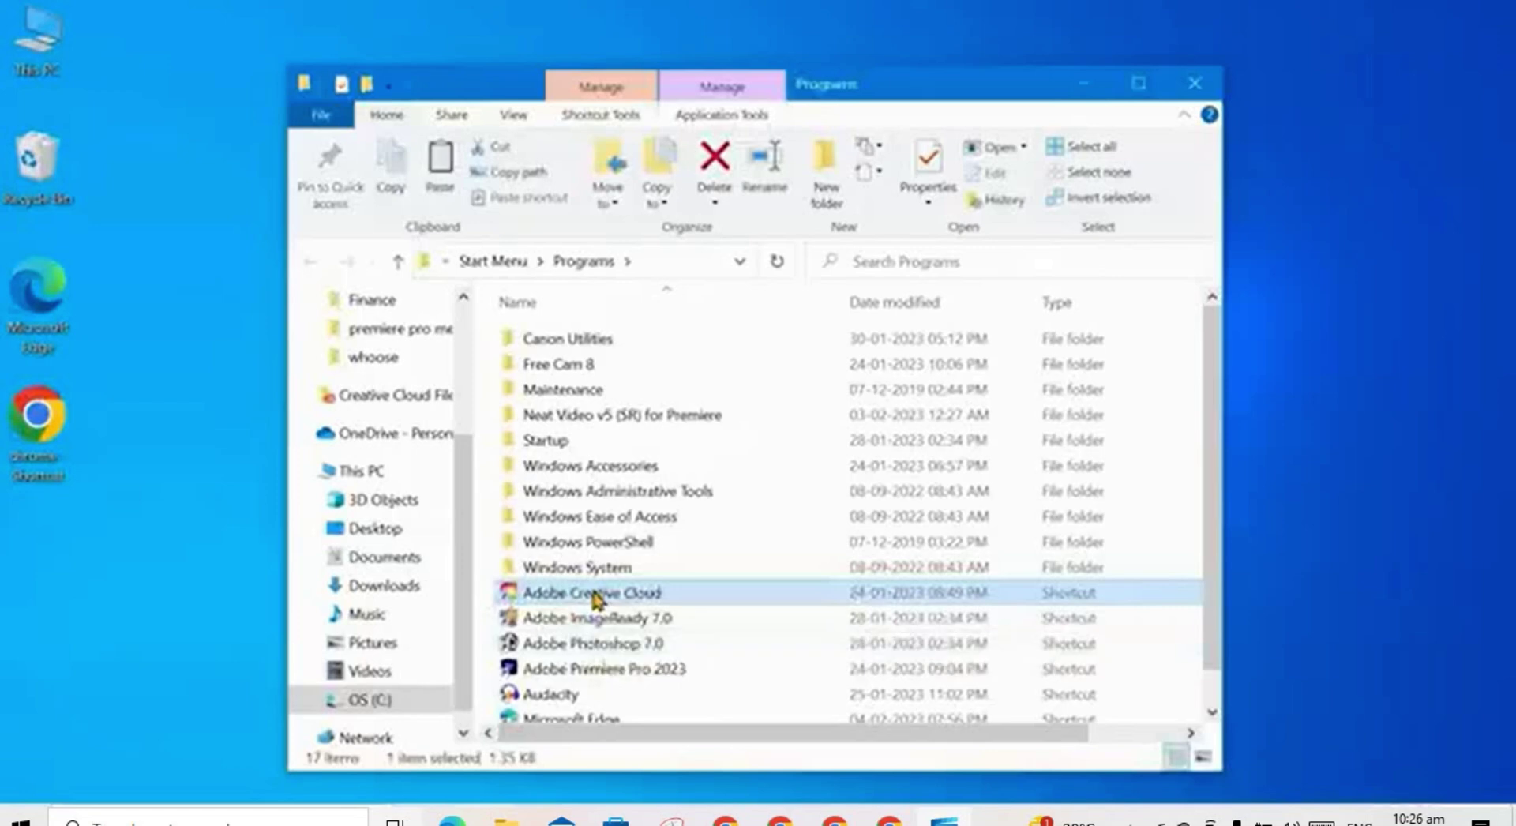
# Create a desktop shortcut for Adobe Creative Cloud from the Programs folder and close the folder window
pyautogui.rightClick(594, 600)
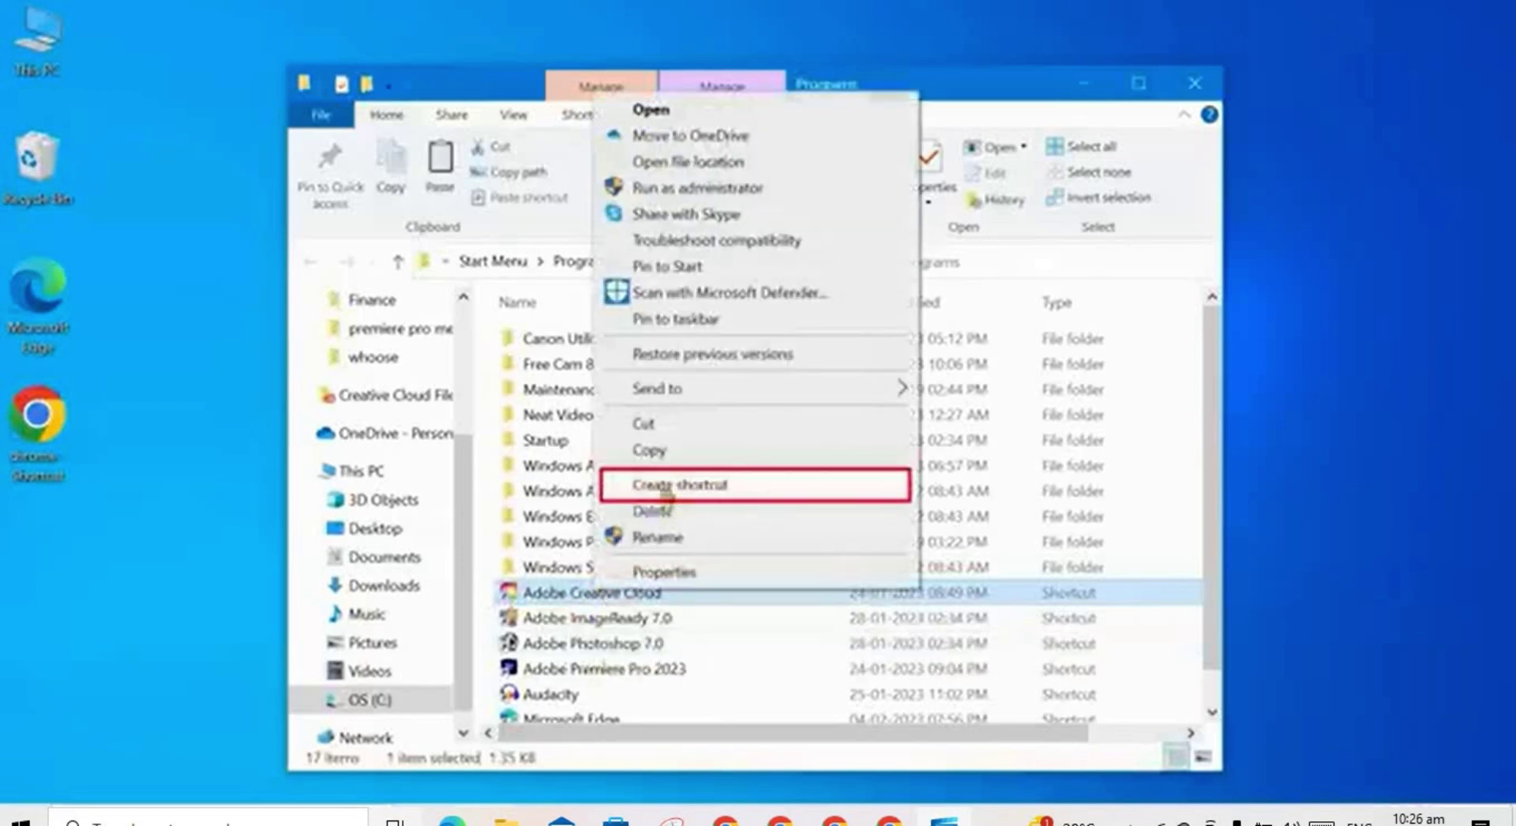
pyautogui.click(719, 489)
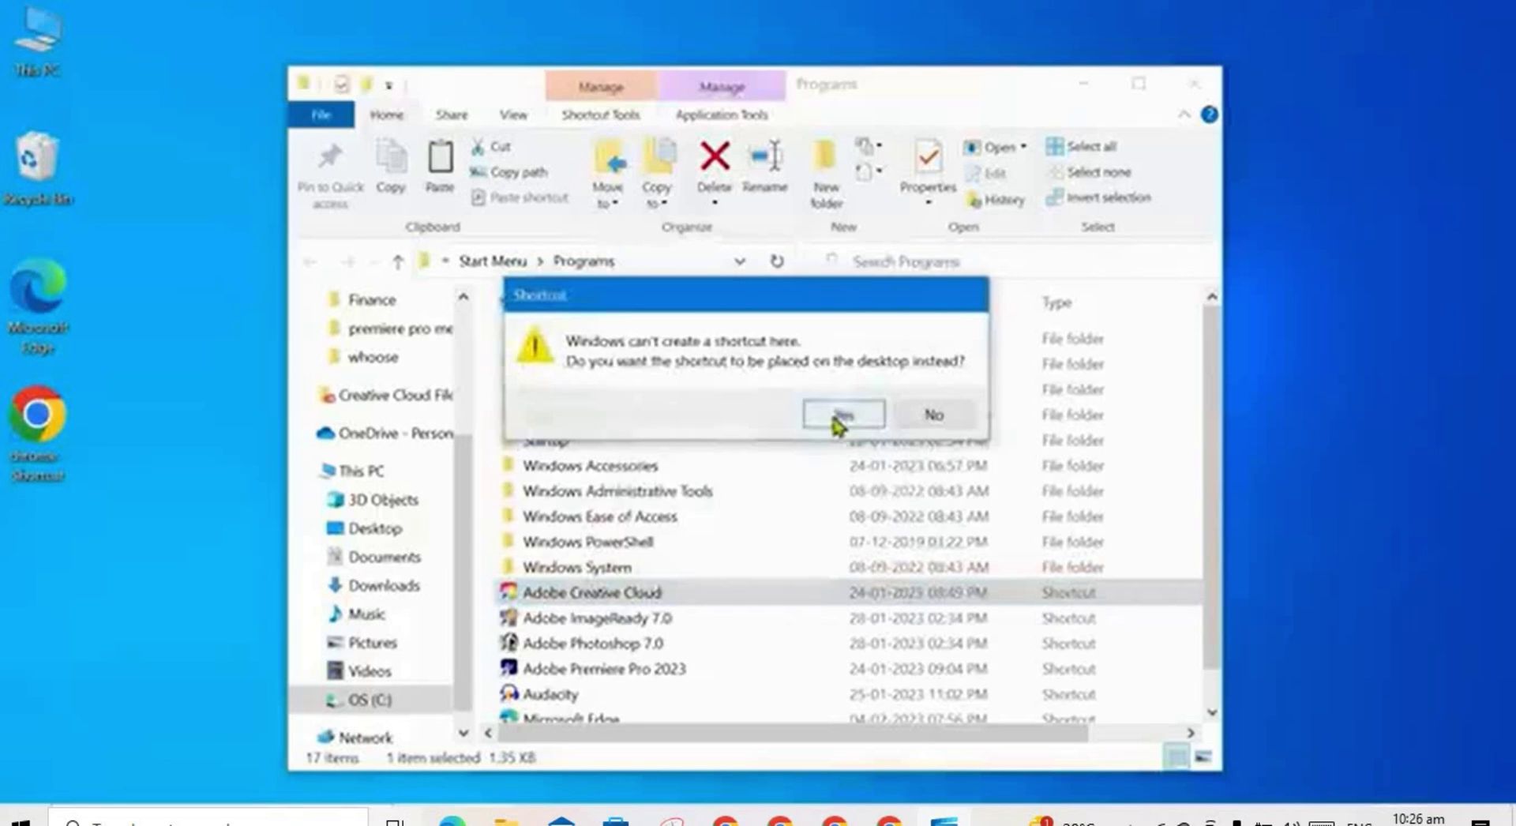
pyautogui.click(842, 416)
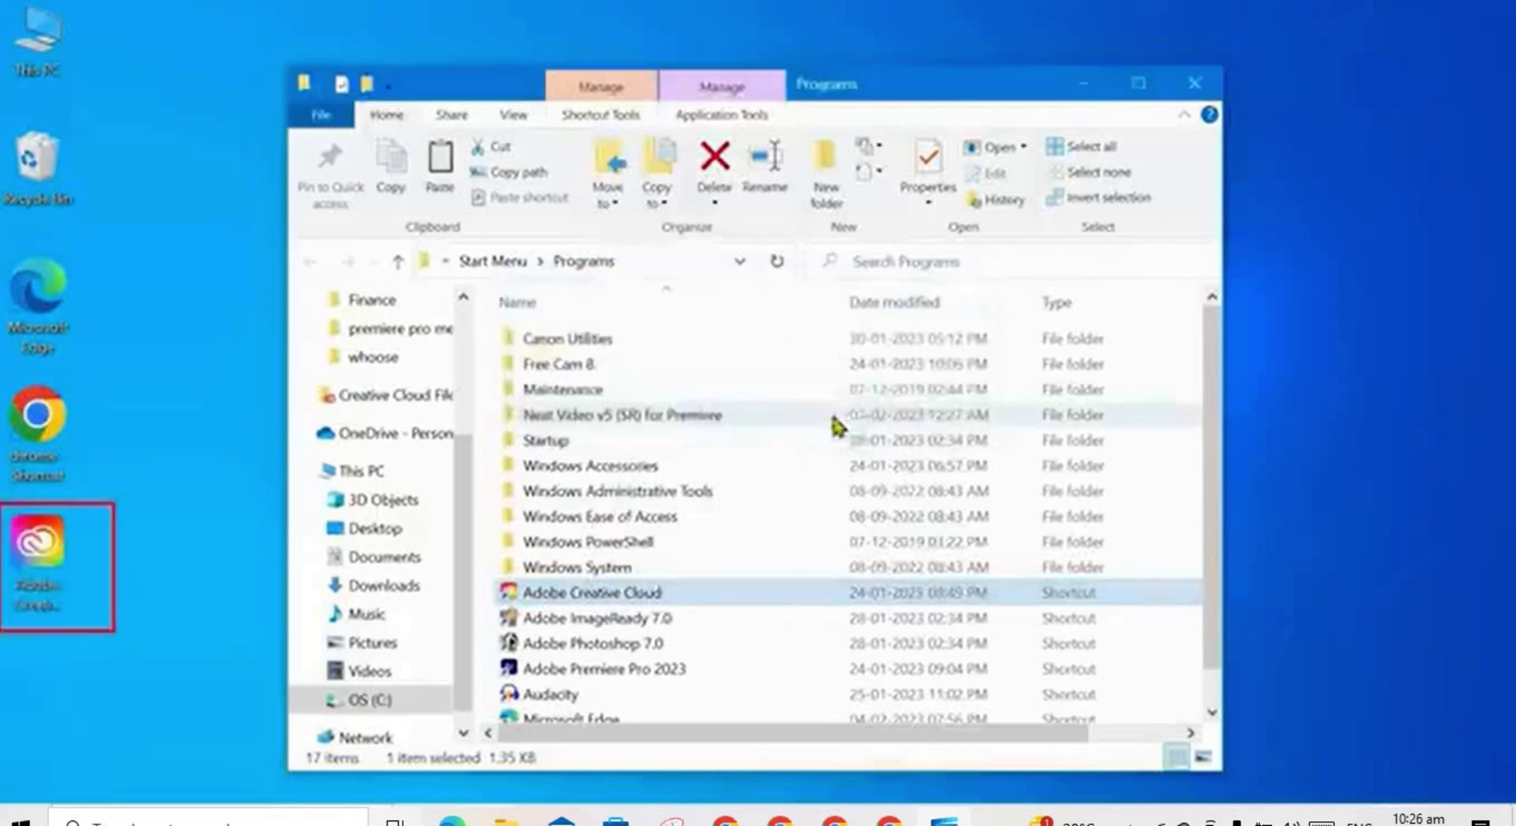
pyautogui.click(1192, 84)
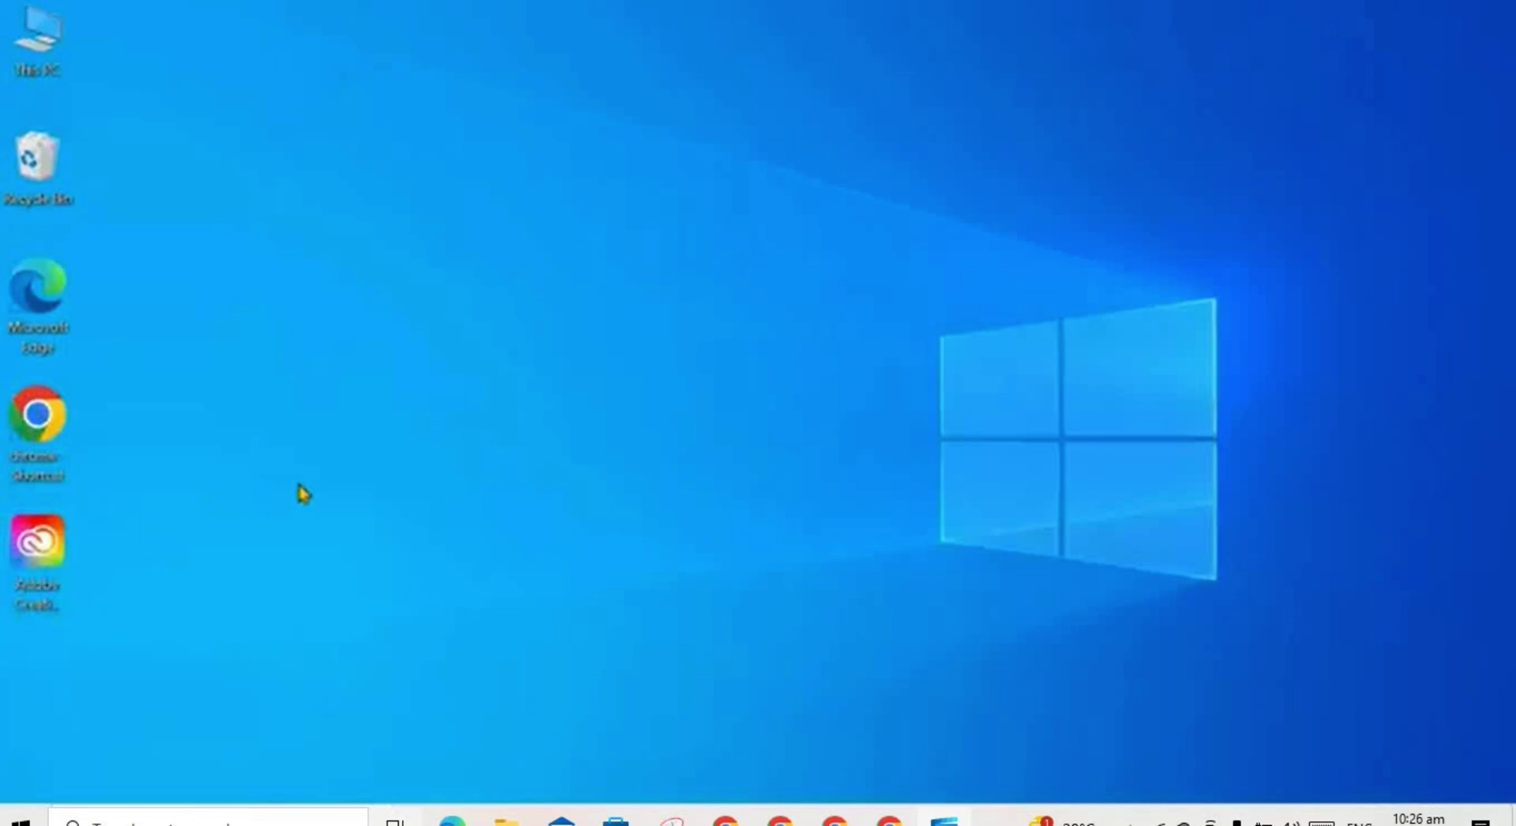
# Place a second Adobe Creative Cloud shortcut on the desktop from the installed apps list and position it below the first one
pyautogui.press('super')
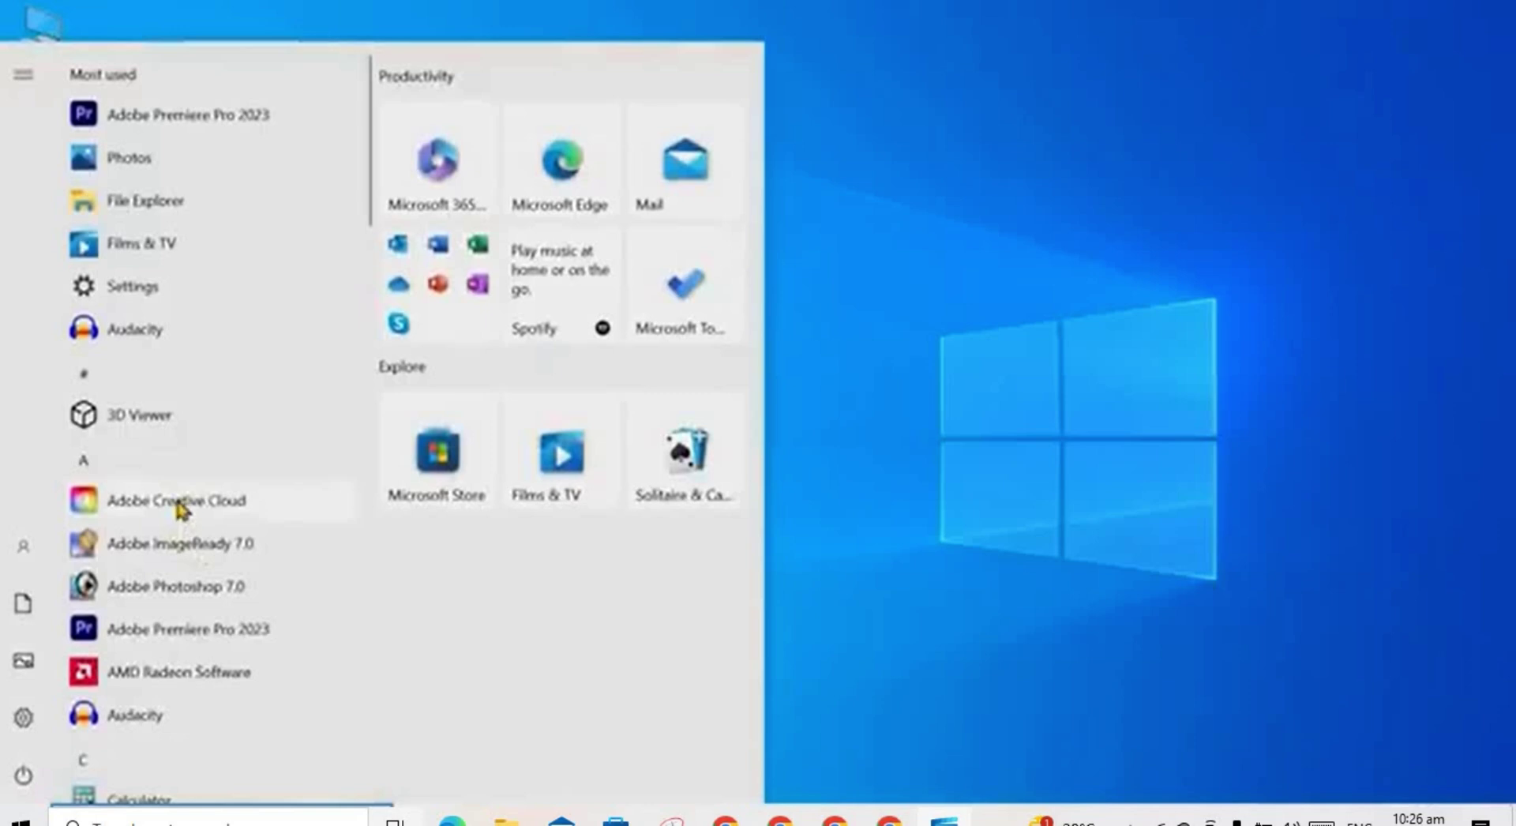
pyautogui.click(180, 508)
pyautogui.moveTo(180, 508); pyautogui.dragTo(954, 471)
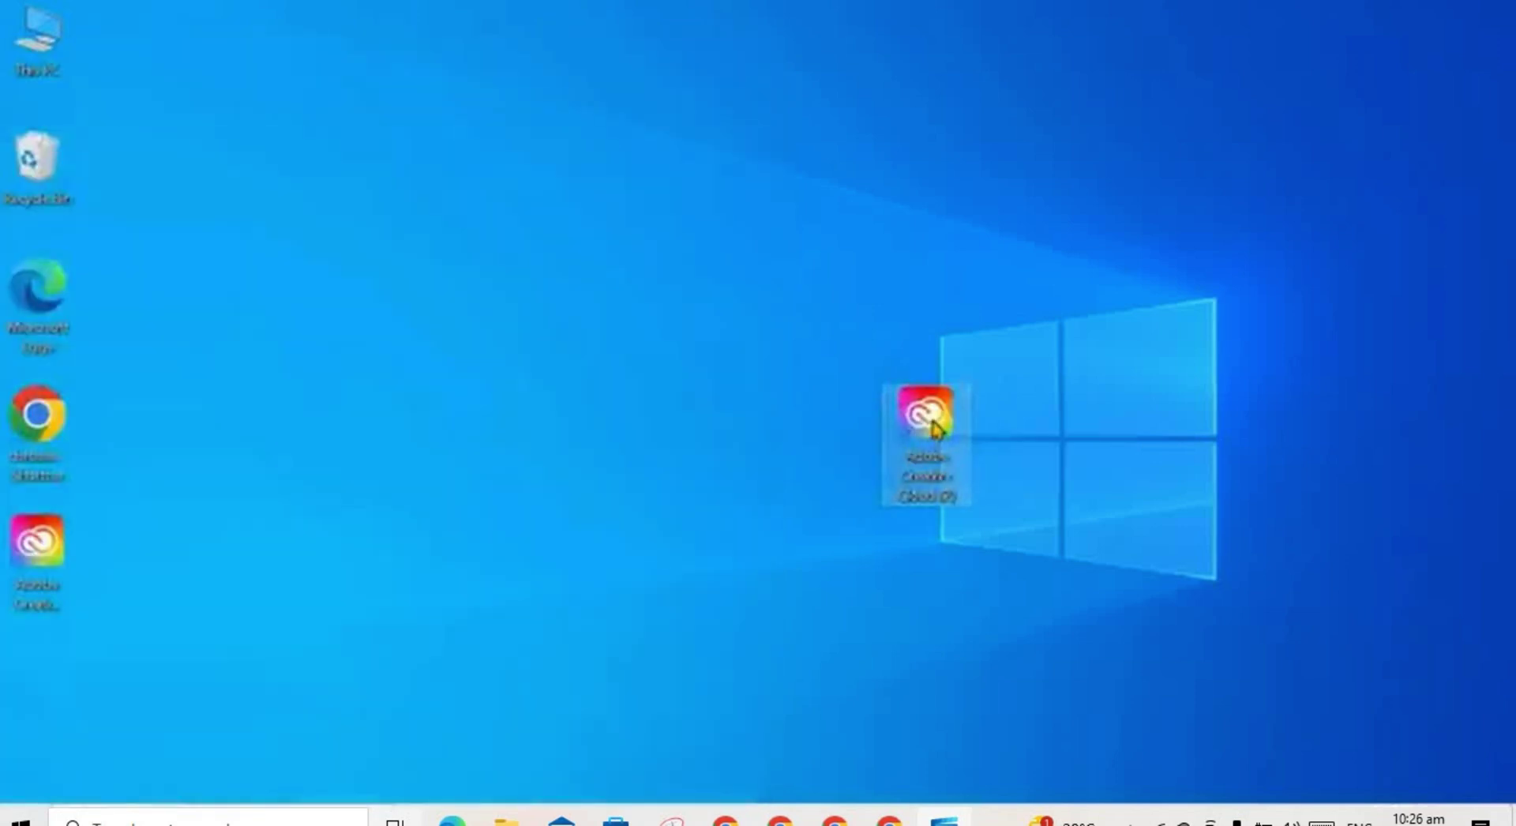
pyautogui.moveTo(930, 423); pyautogui.dragTo(46, 689)
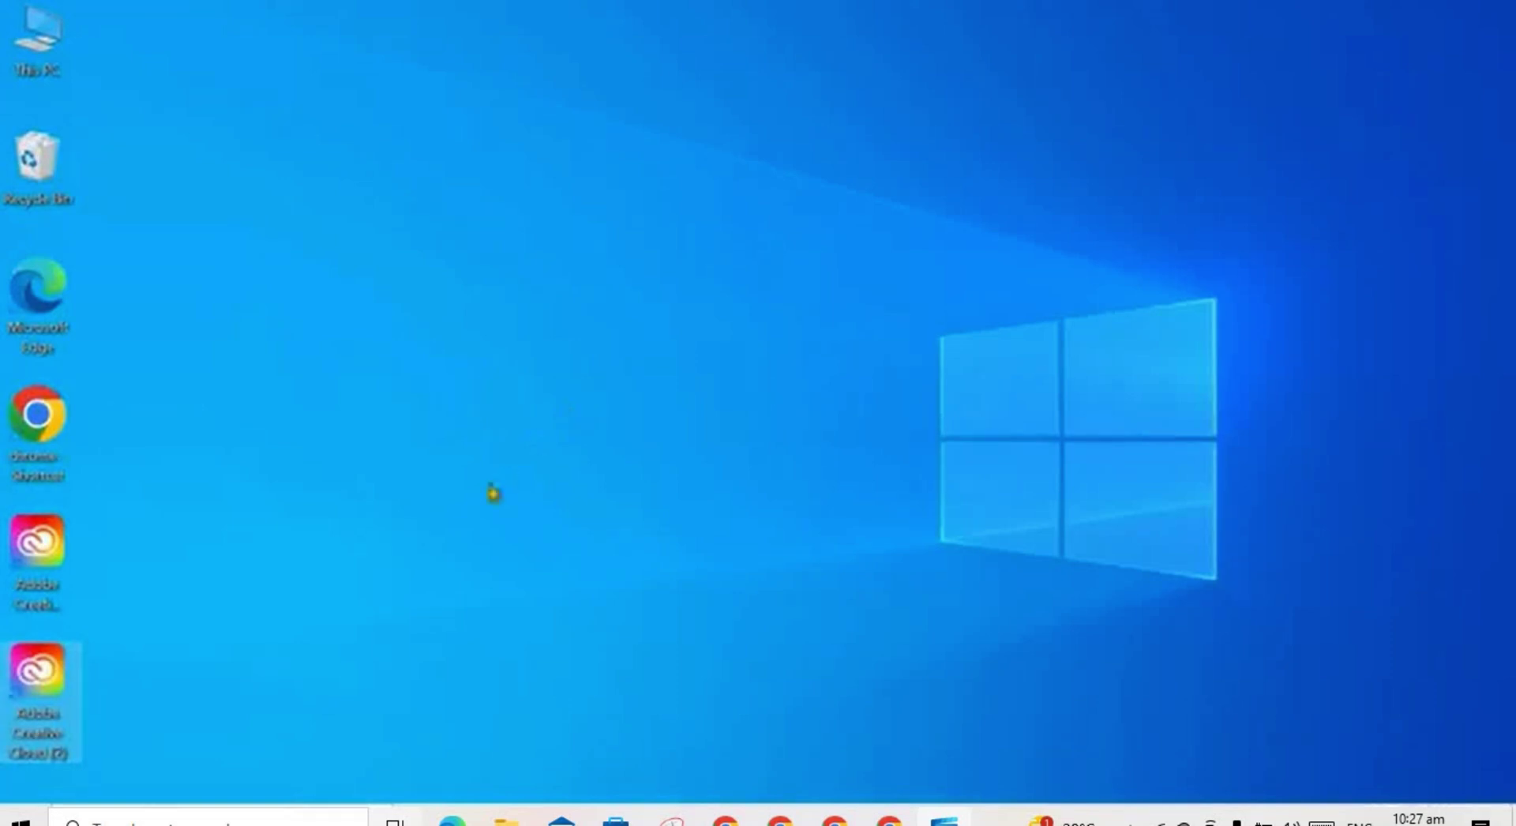
# Create a new desktop shortcut that targets the Pictures folder under This PC, keeping the suggested name
pyautogui.rightClick(543, 327)
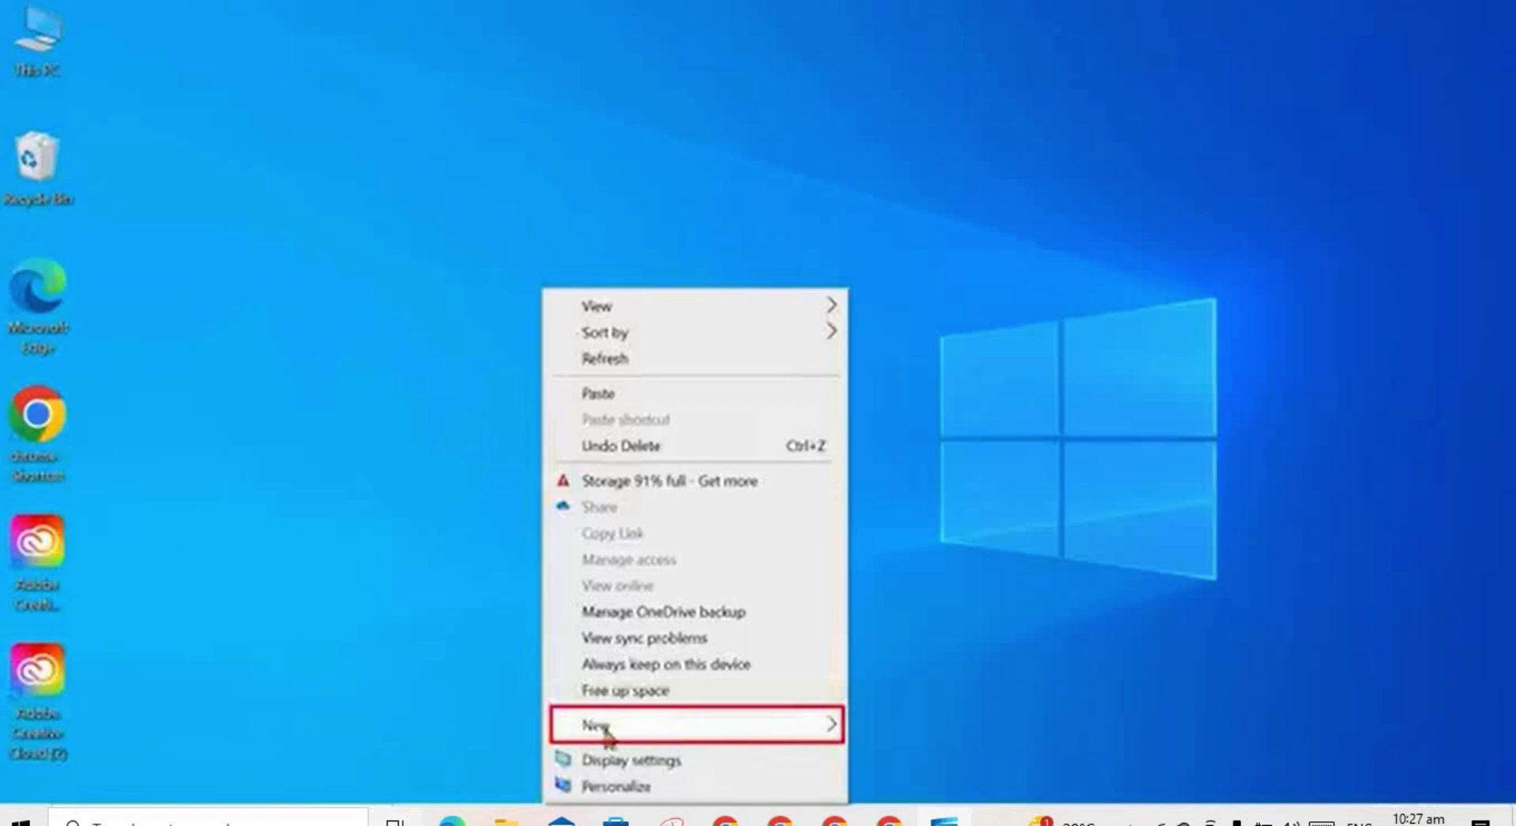
pyautogui.moveTo(664, 739)
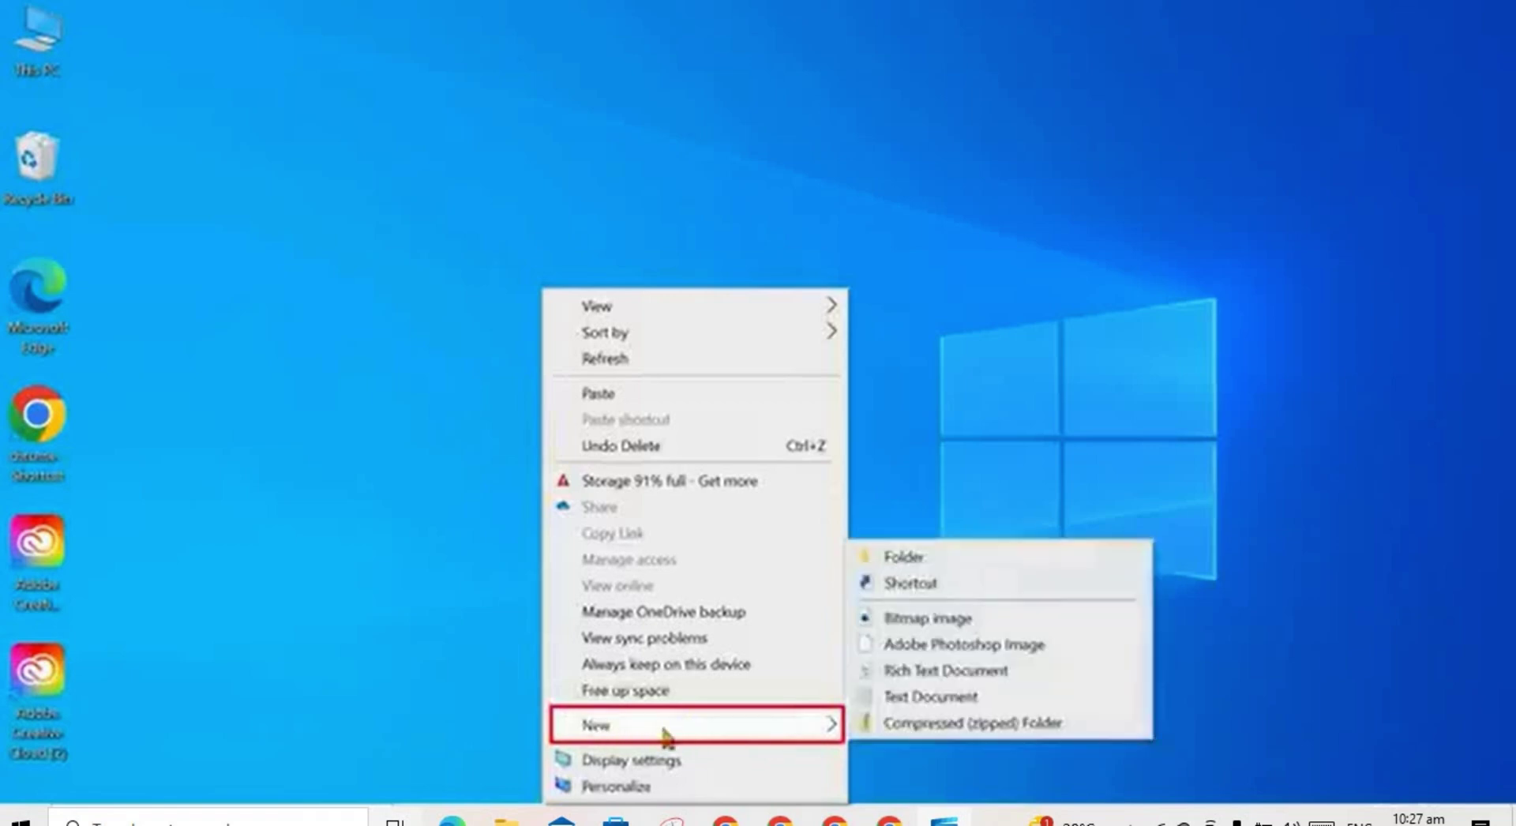
pyautogui.click(922, 584)
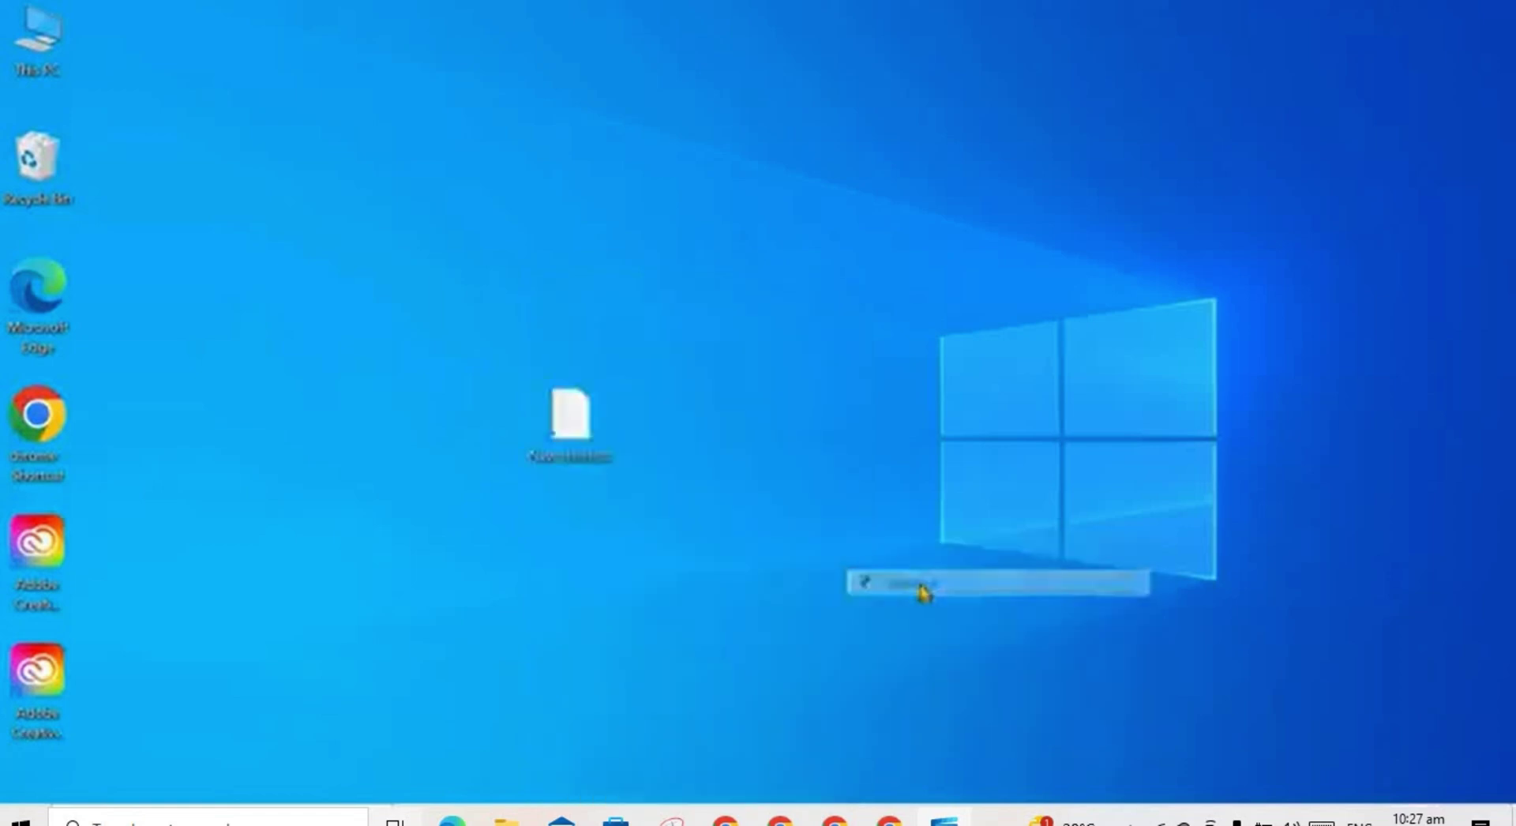
pyautogui.click(986, 417)
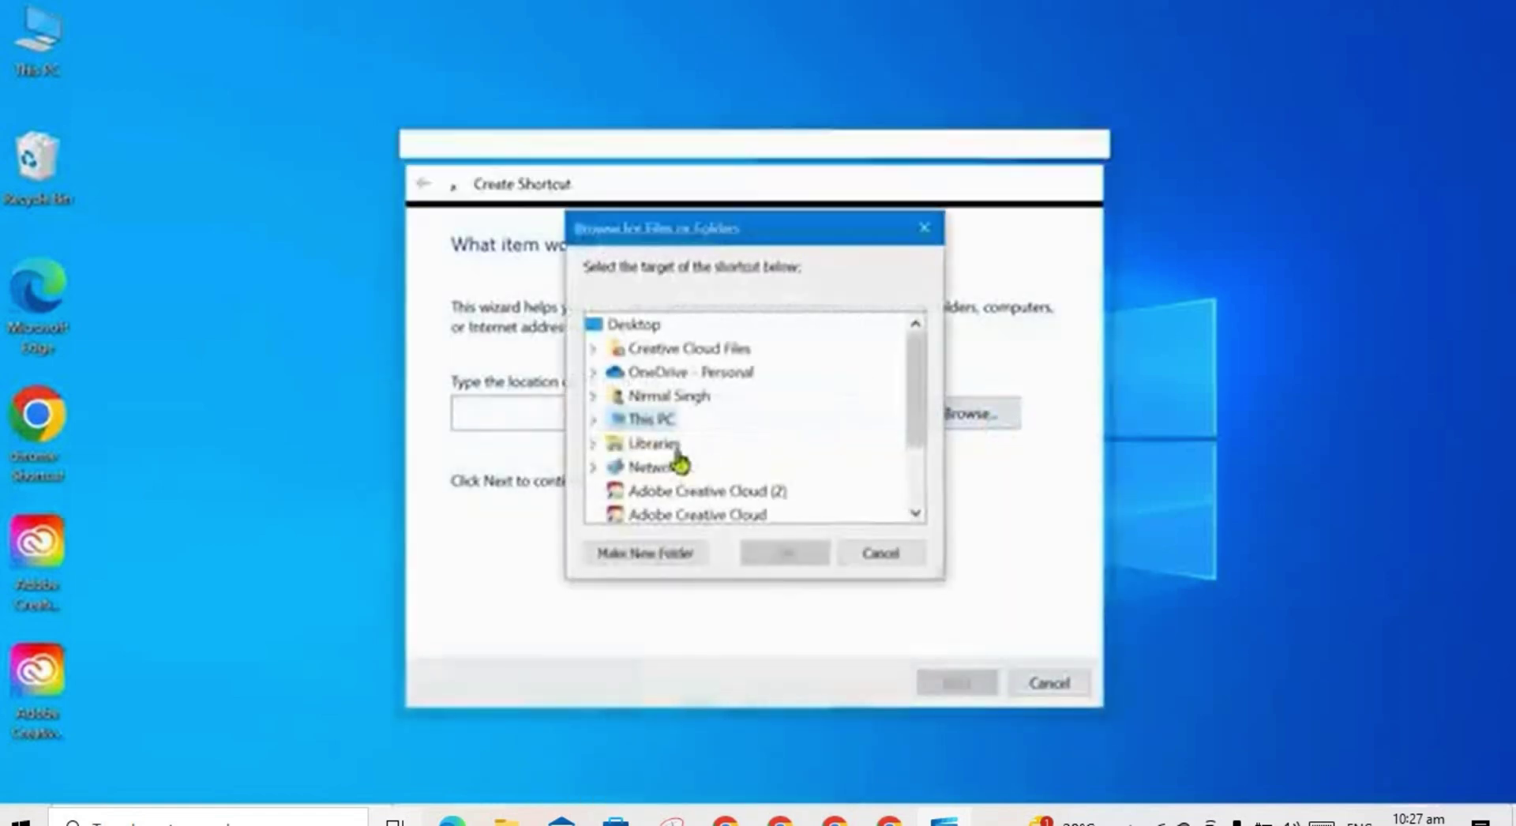
pyautogui.click(594, 421)
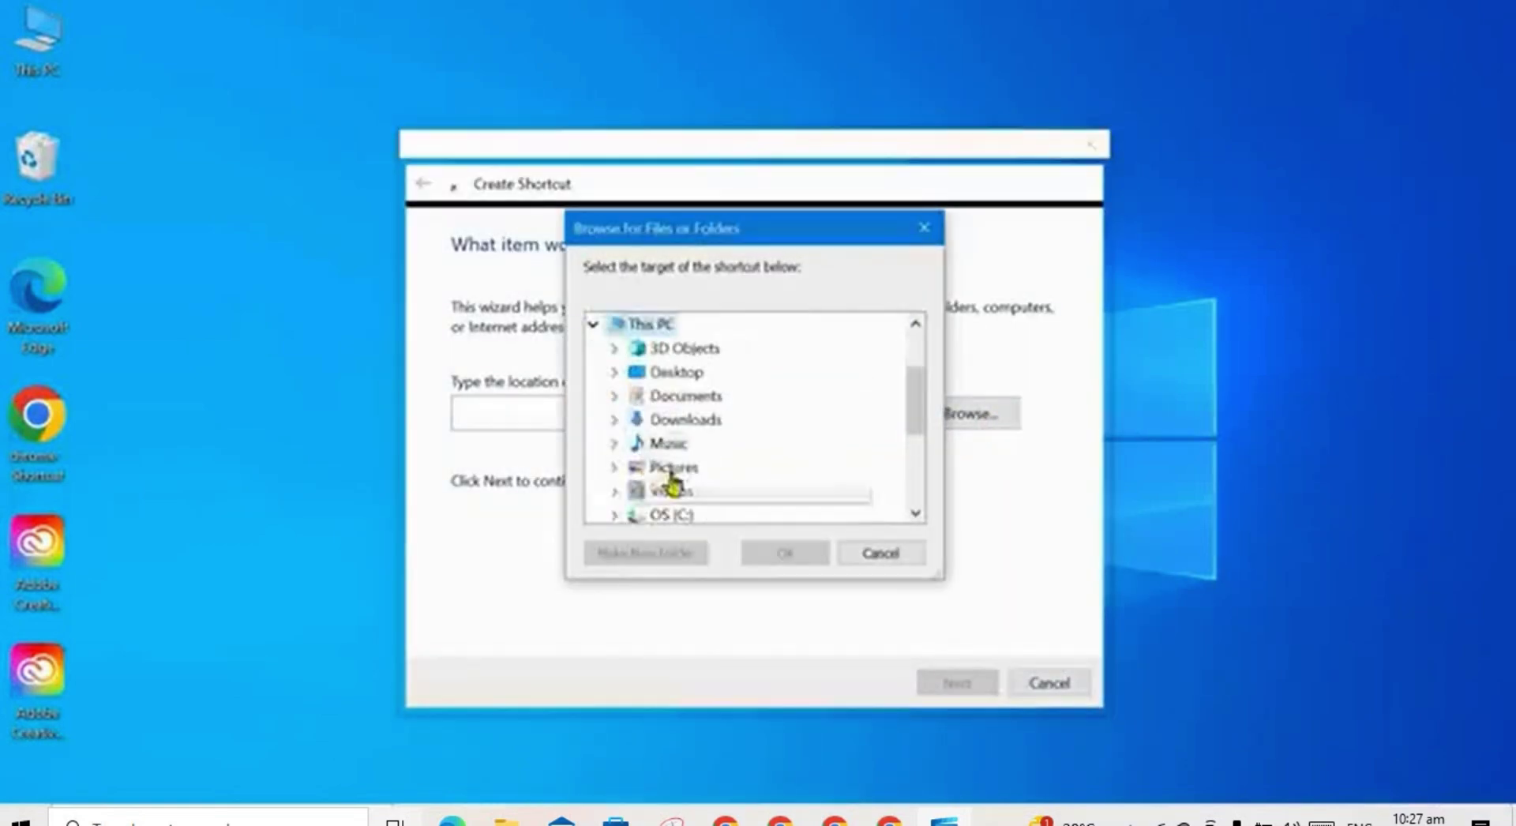
pyautogui.doubleClick(670, 466)
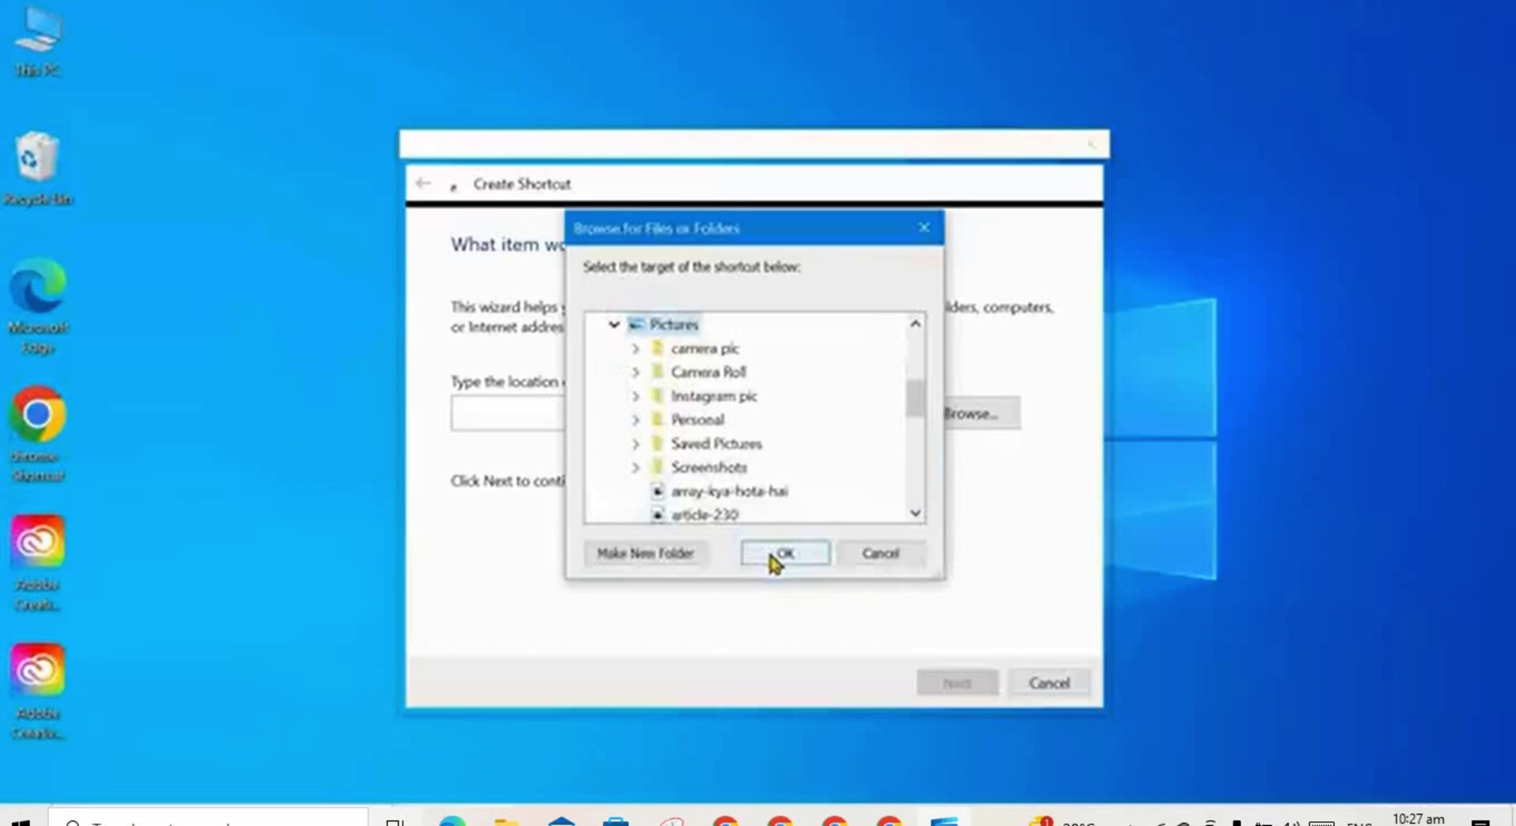
pyautogui.click(784, 552)
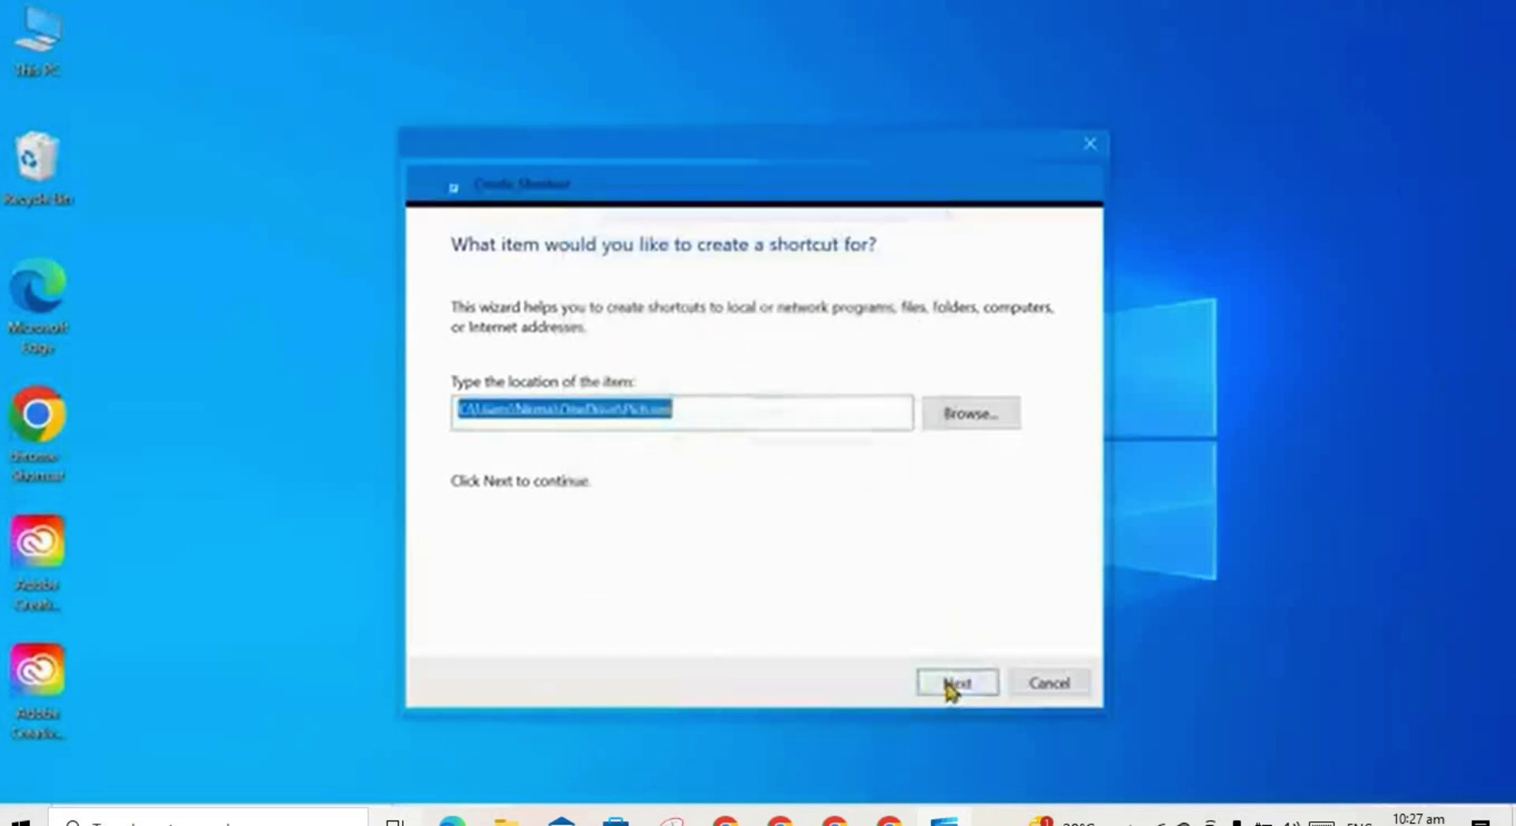
pyautogui.click(954, 684)
pyautogui.click(955, 684)
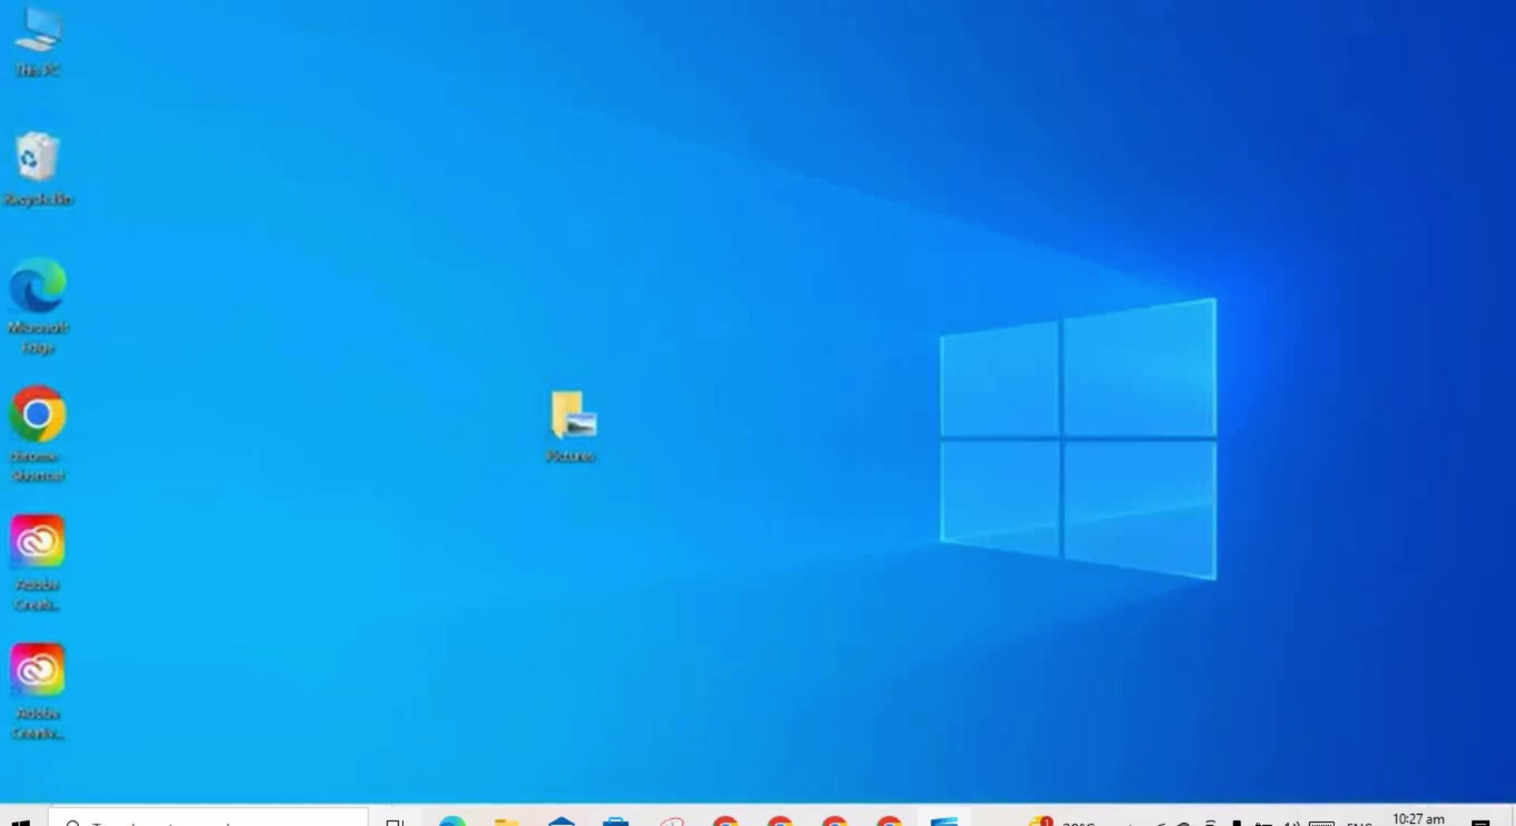
# Open the desktop icon settings from the Themes page of the Windows personalization settings
pyautogui.click(22, 821)
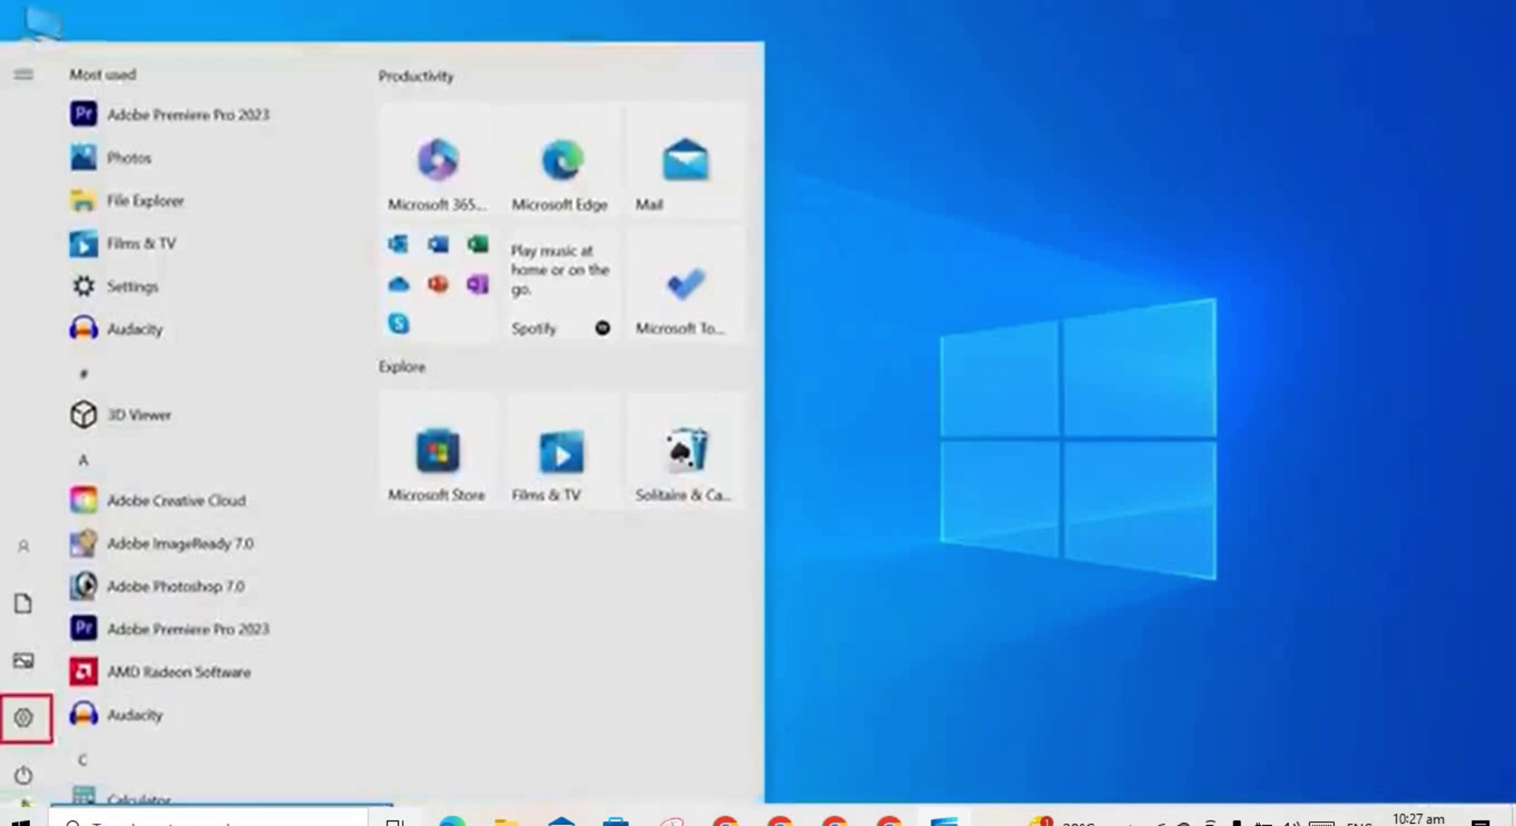
pyautogui.click(41, 720)
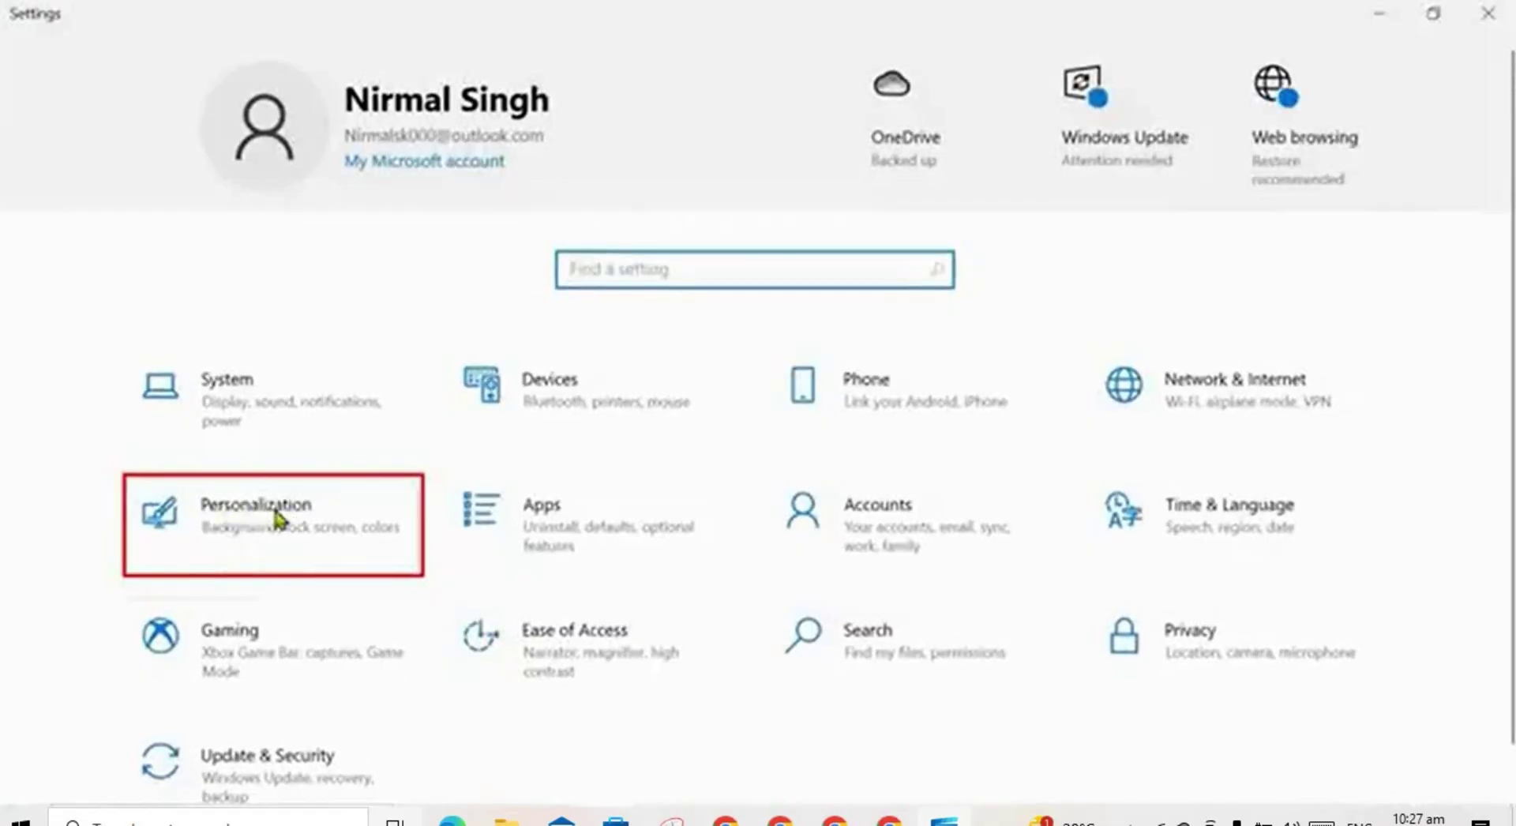
pyautogui.click(257, 515)
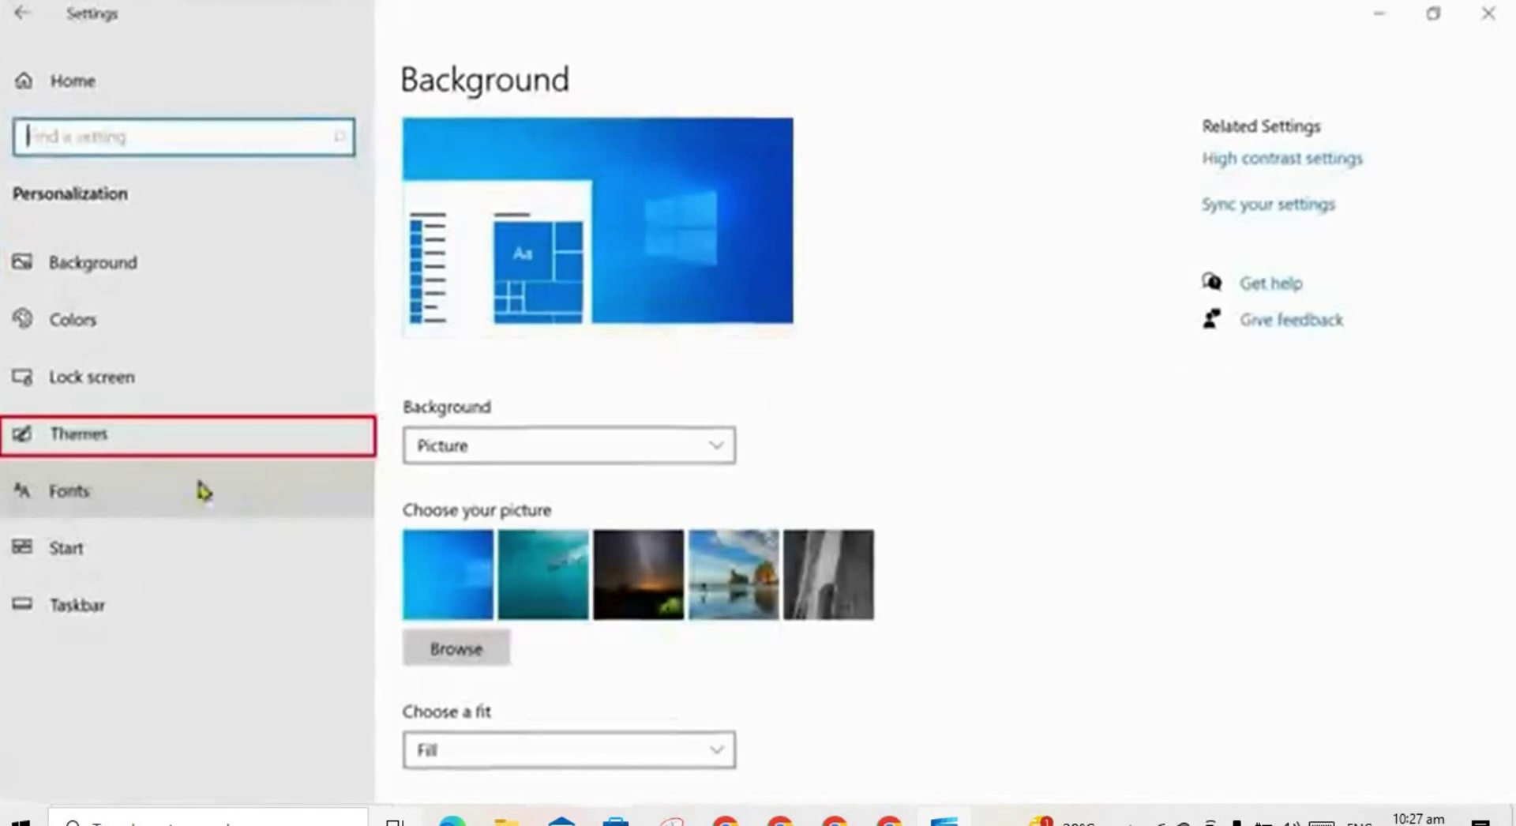
pyautogui.click(122, 444)
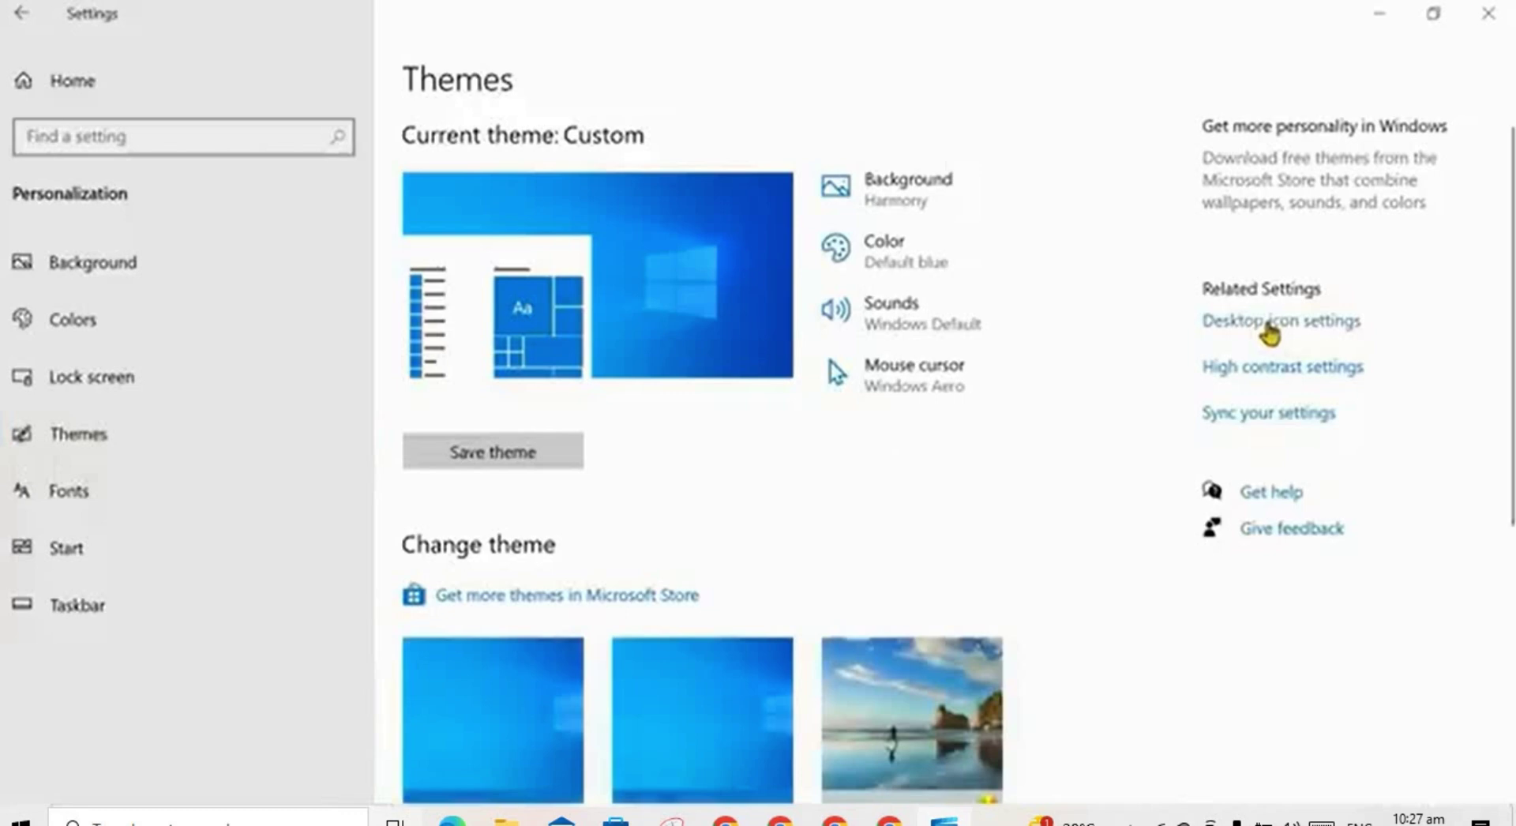
pyautogui.click(1269, 324)
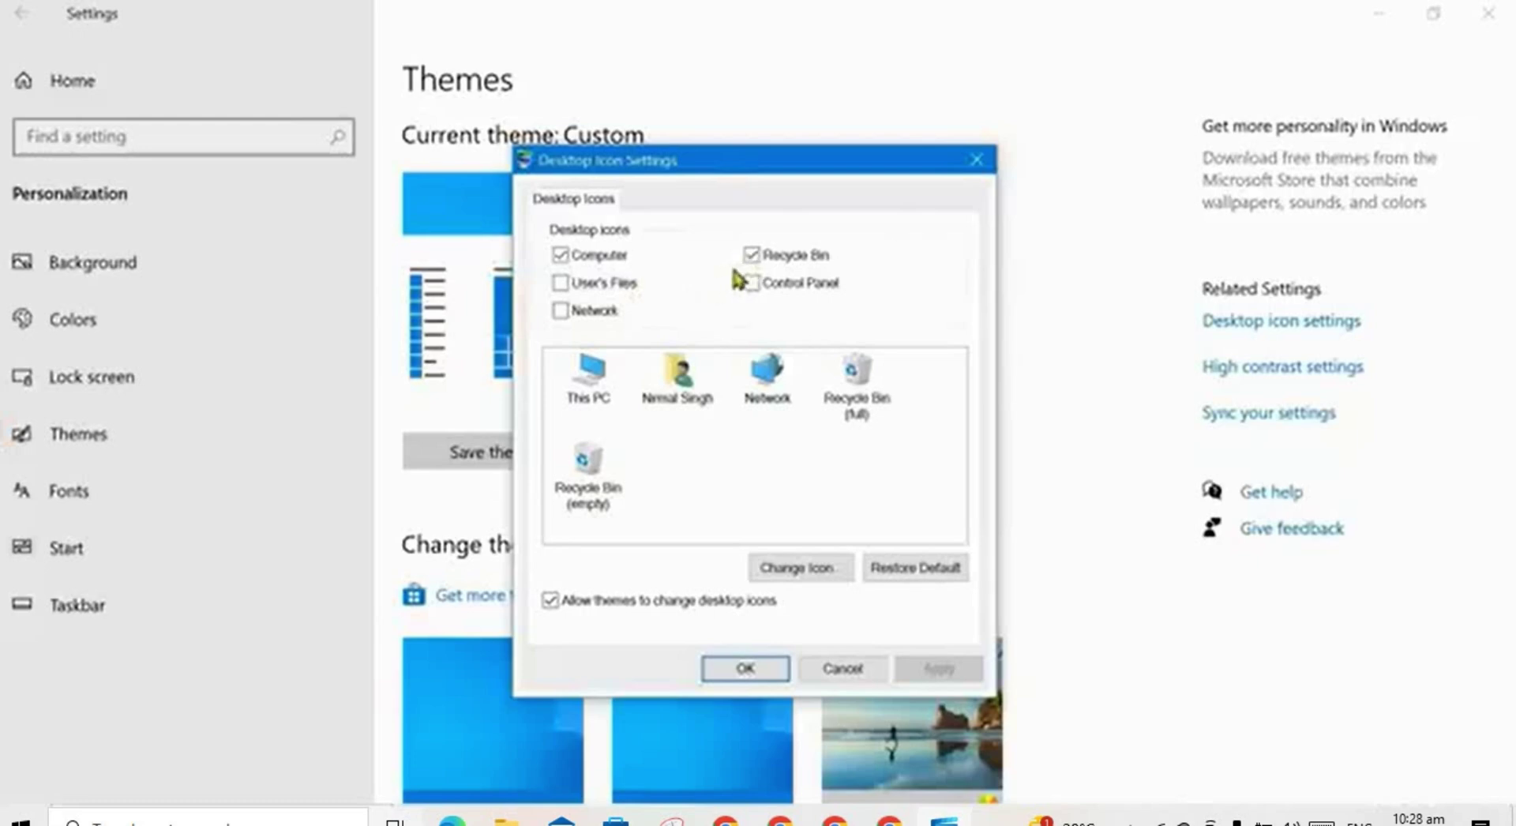
# Enable the Control Panel desktop icon, apply the change, and close the Settings window
pyautogui.click(755, 278)
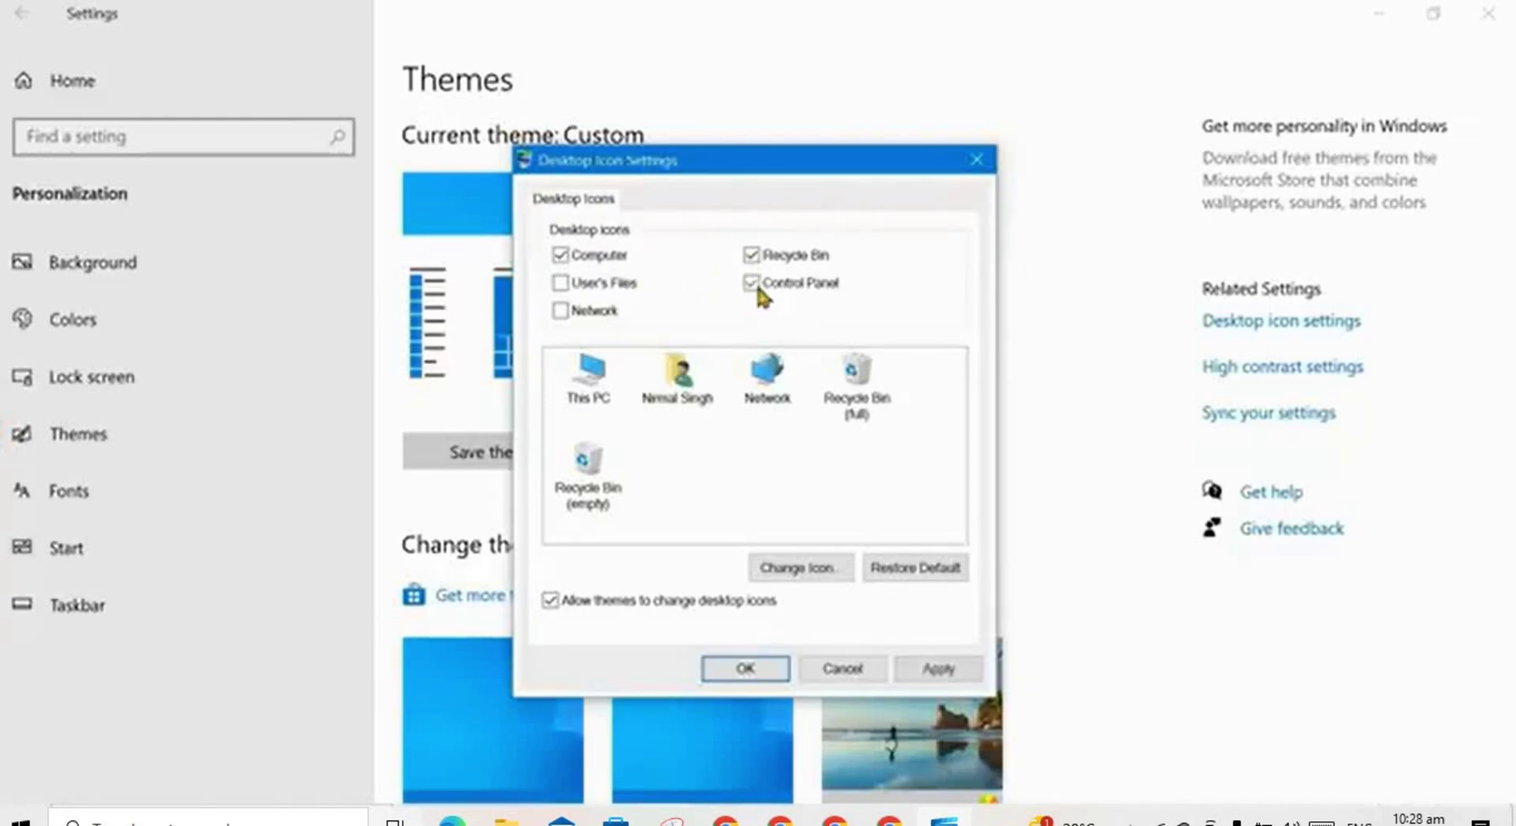
pyautogui.click(752, 255)
pyautogui.click(746, 668)
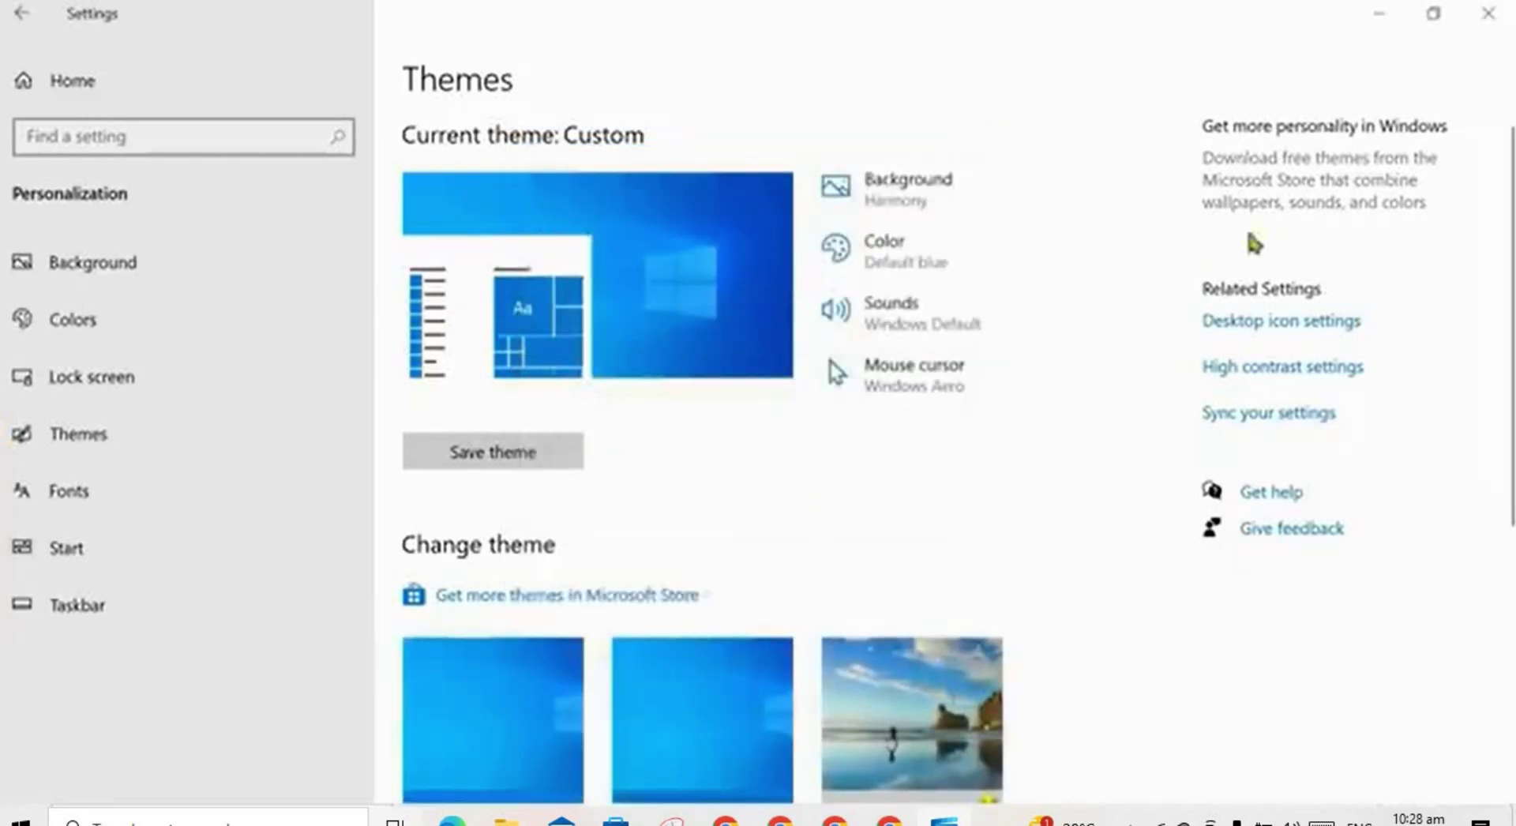
pyautogui.click(1485, 26)
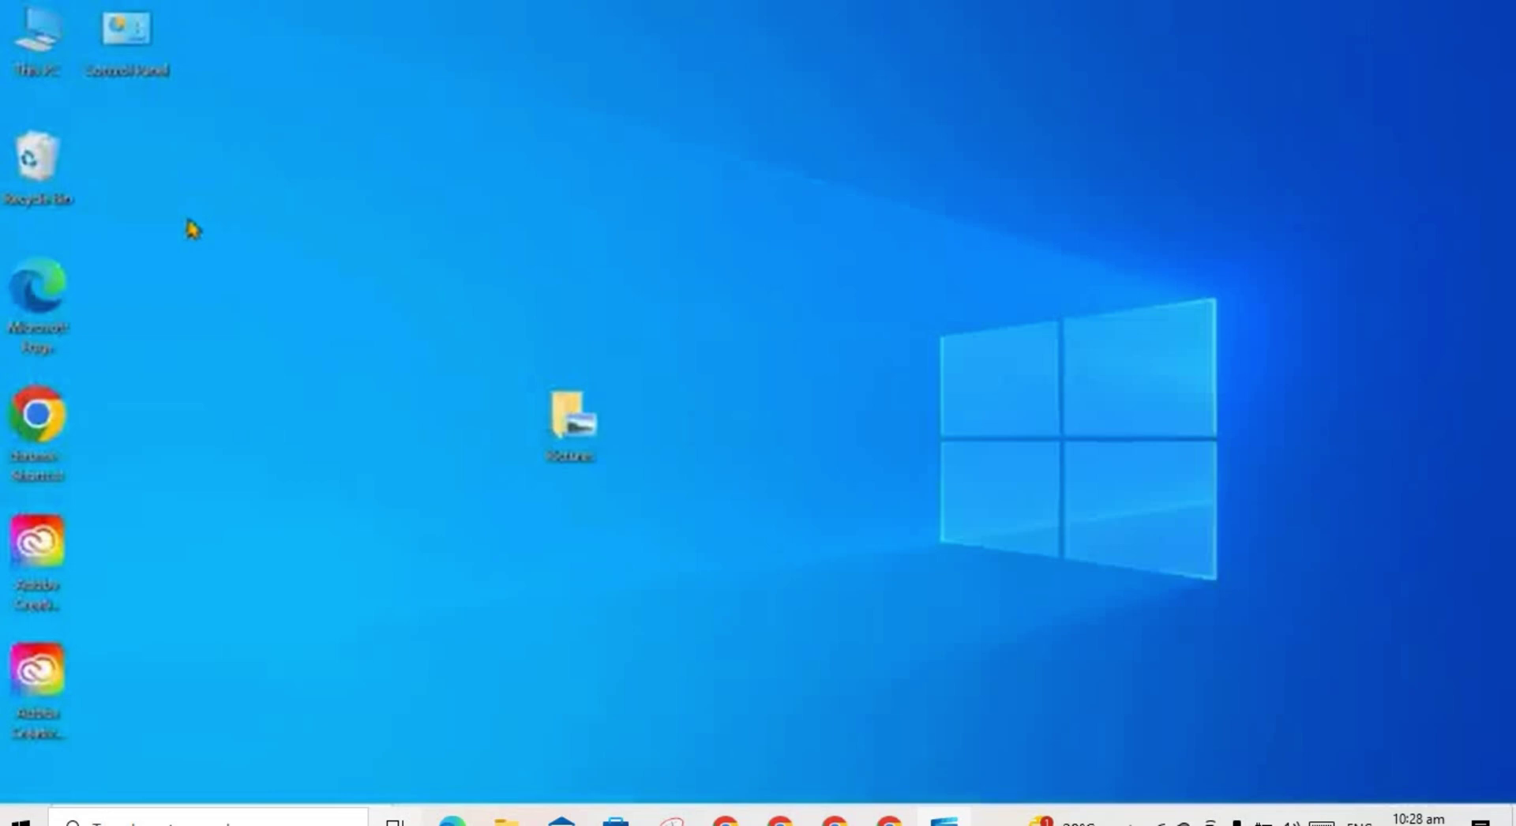
# Create a new folder on the desktop named EasyTeh Class
pyautogui.rightClick(357, 204)
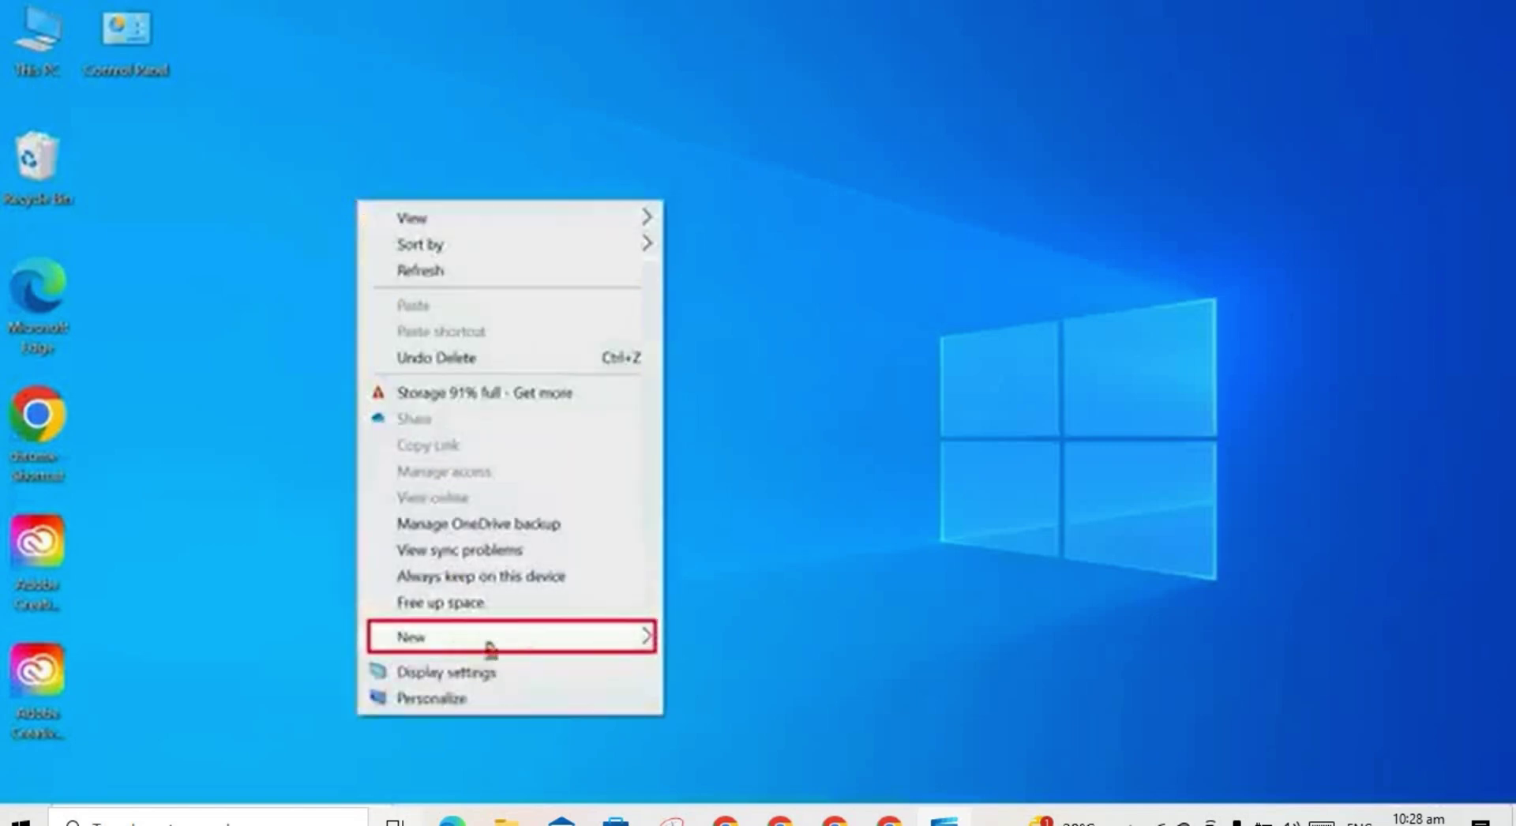
pyautogui.moveTo(472, 644)
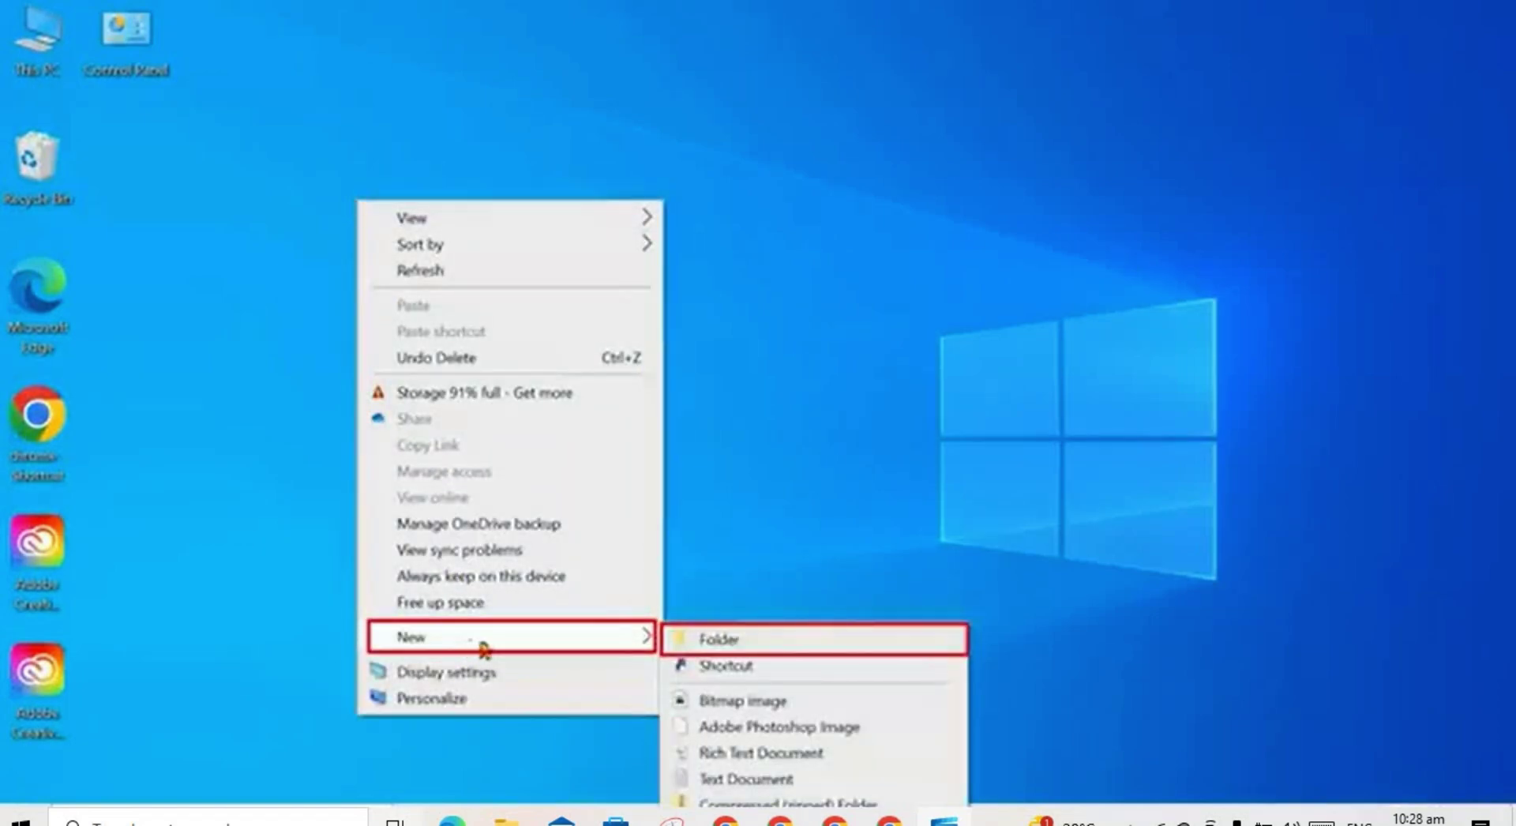
pyautogui.click(711, 640)
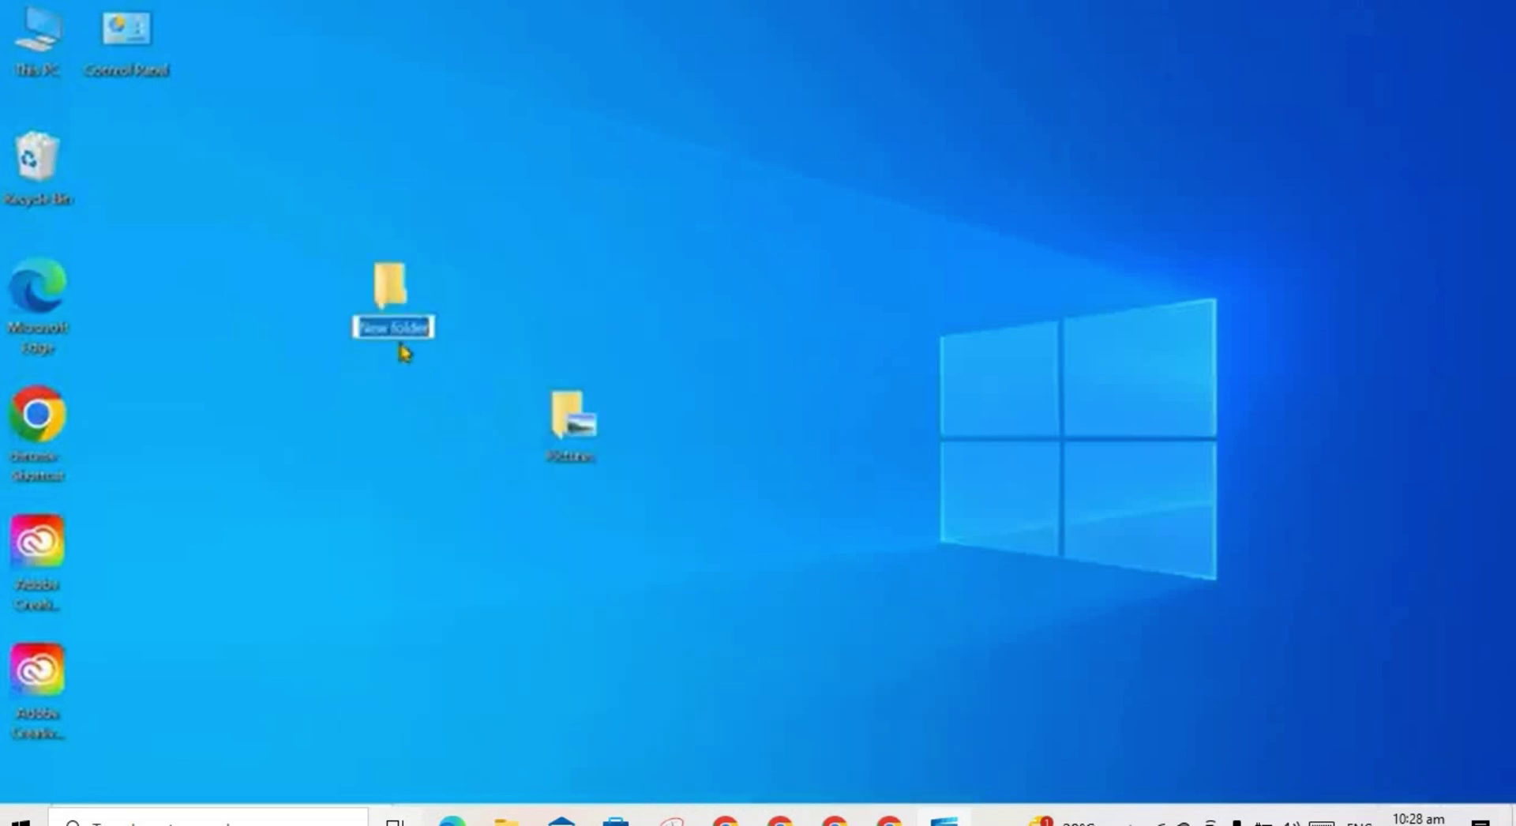
pyautogui.write('EasyTeh Class')
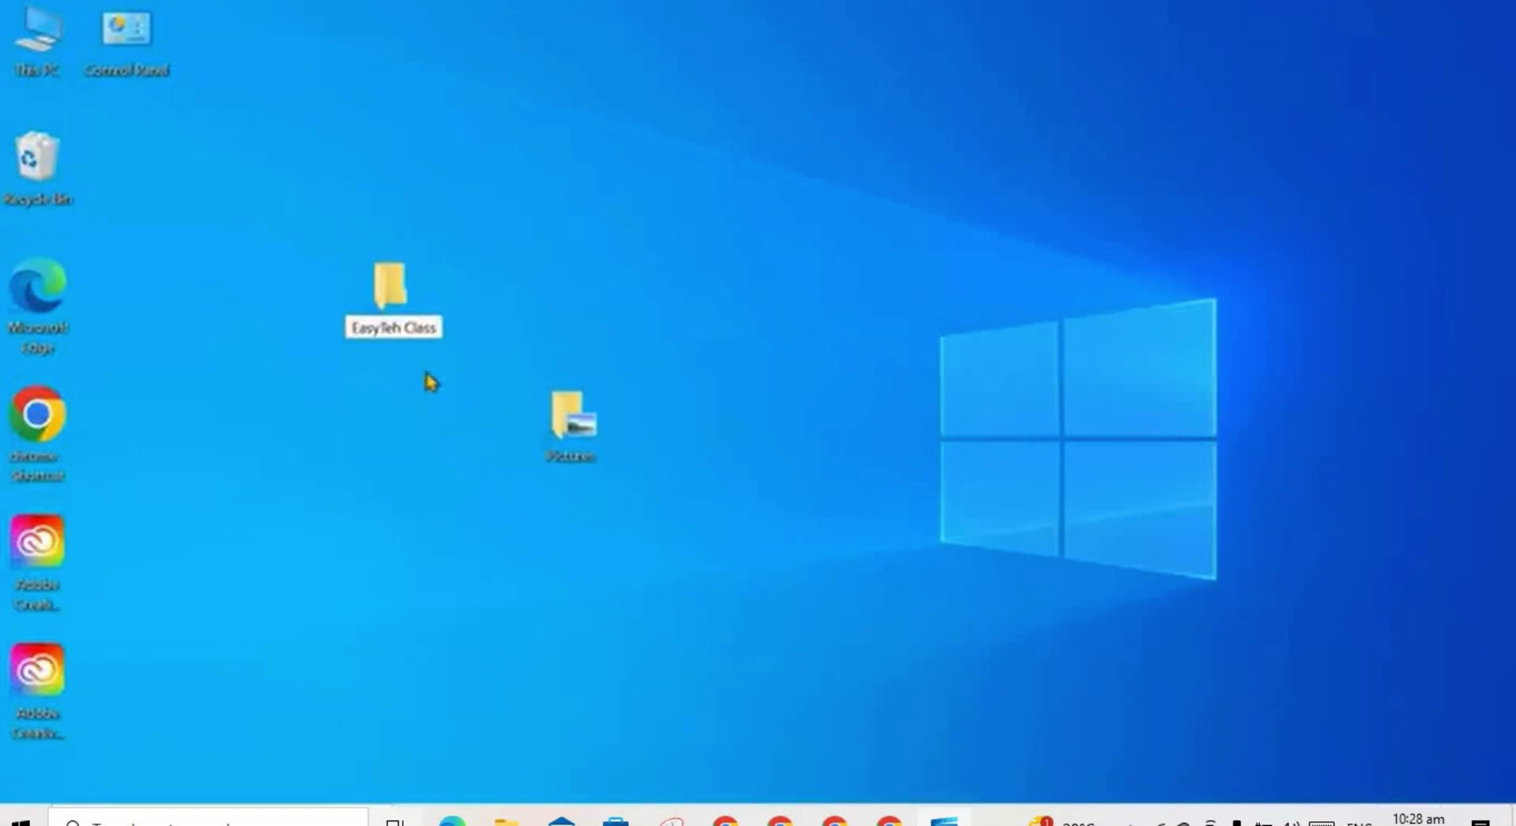
pyautogui.press('Return')
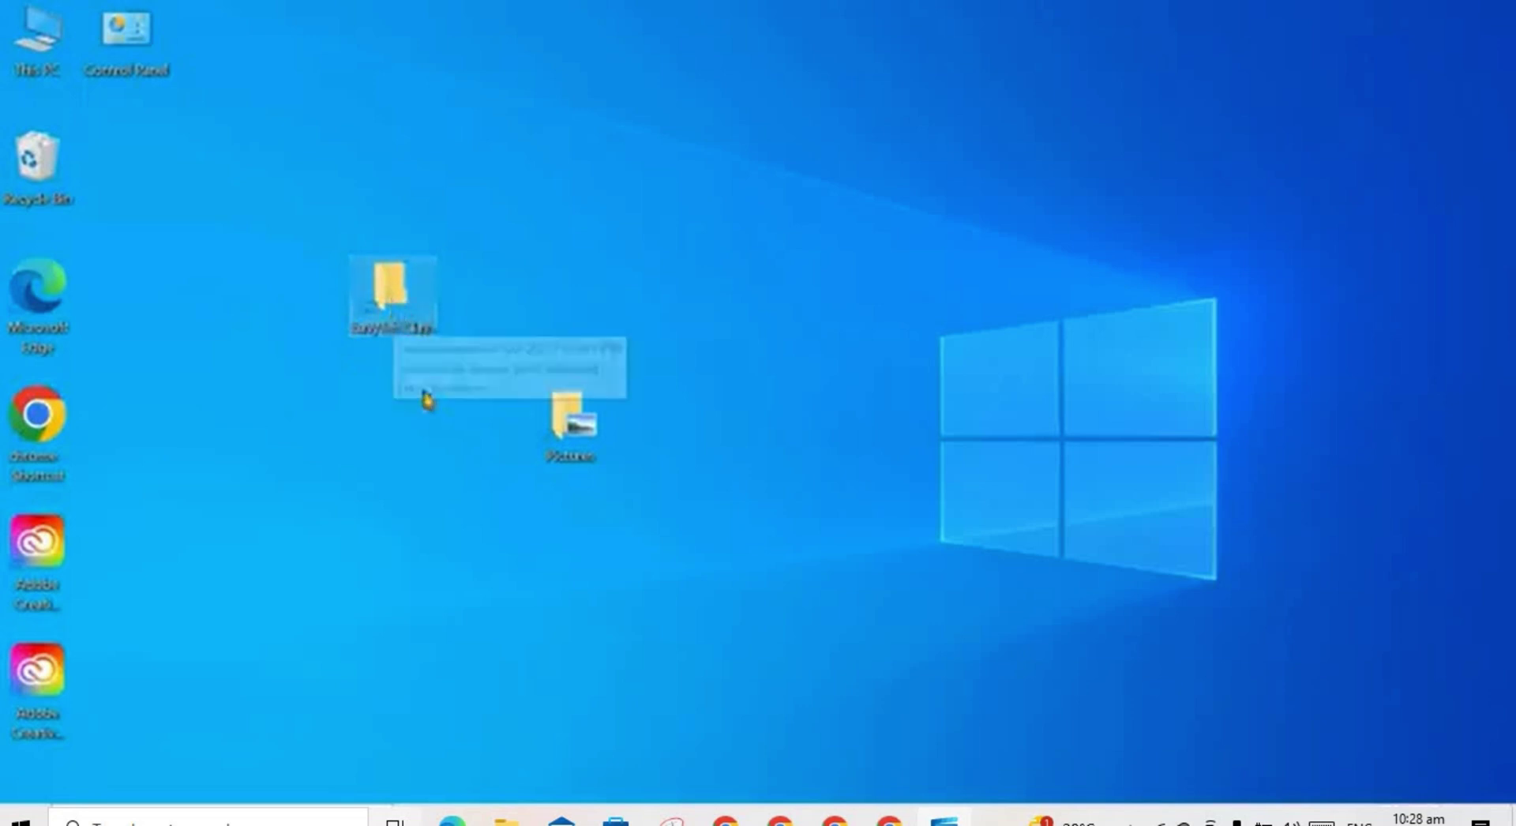
pyautogui.click(456, 436)
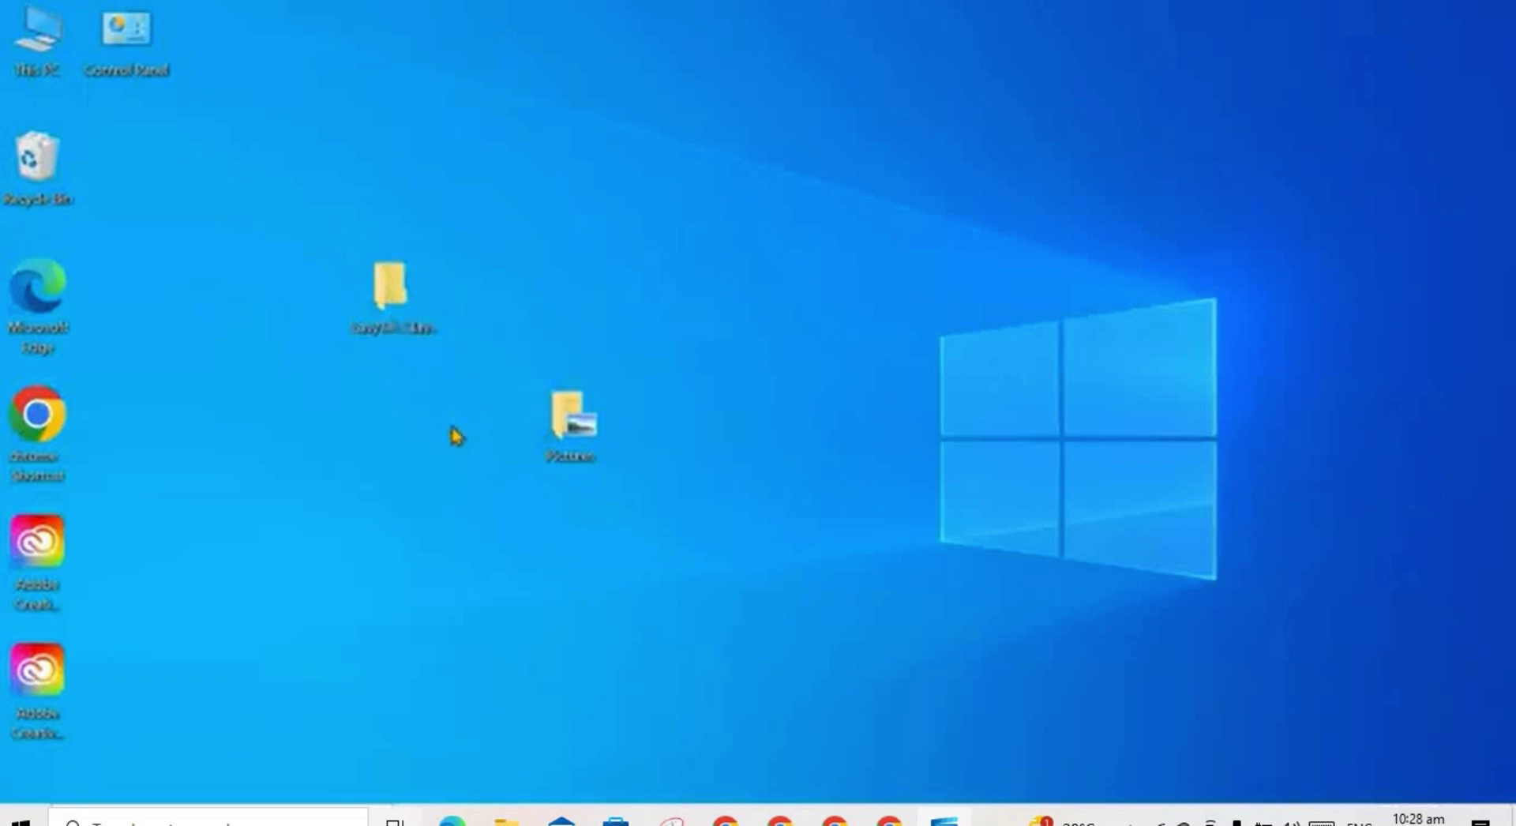
# Refresh the desktop several times
pyautogui.rightClick(592, 224)
pyautogui.click(632, 291)
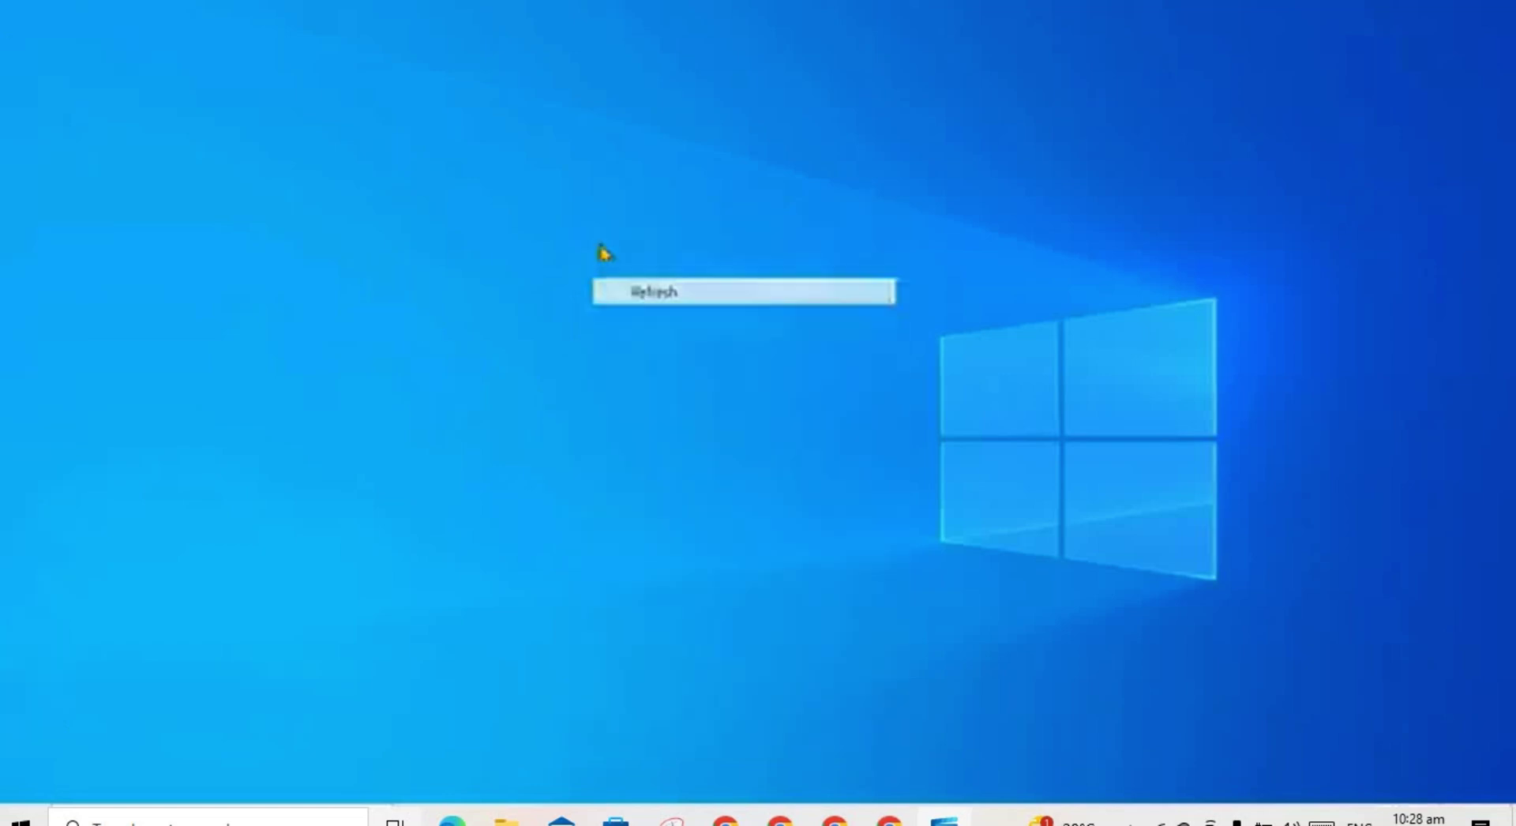
pyautogui.rightClick(592, 242)
pyautogui.click(625, 307)
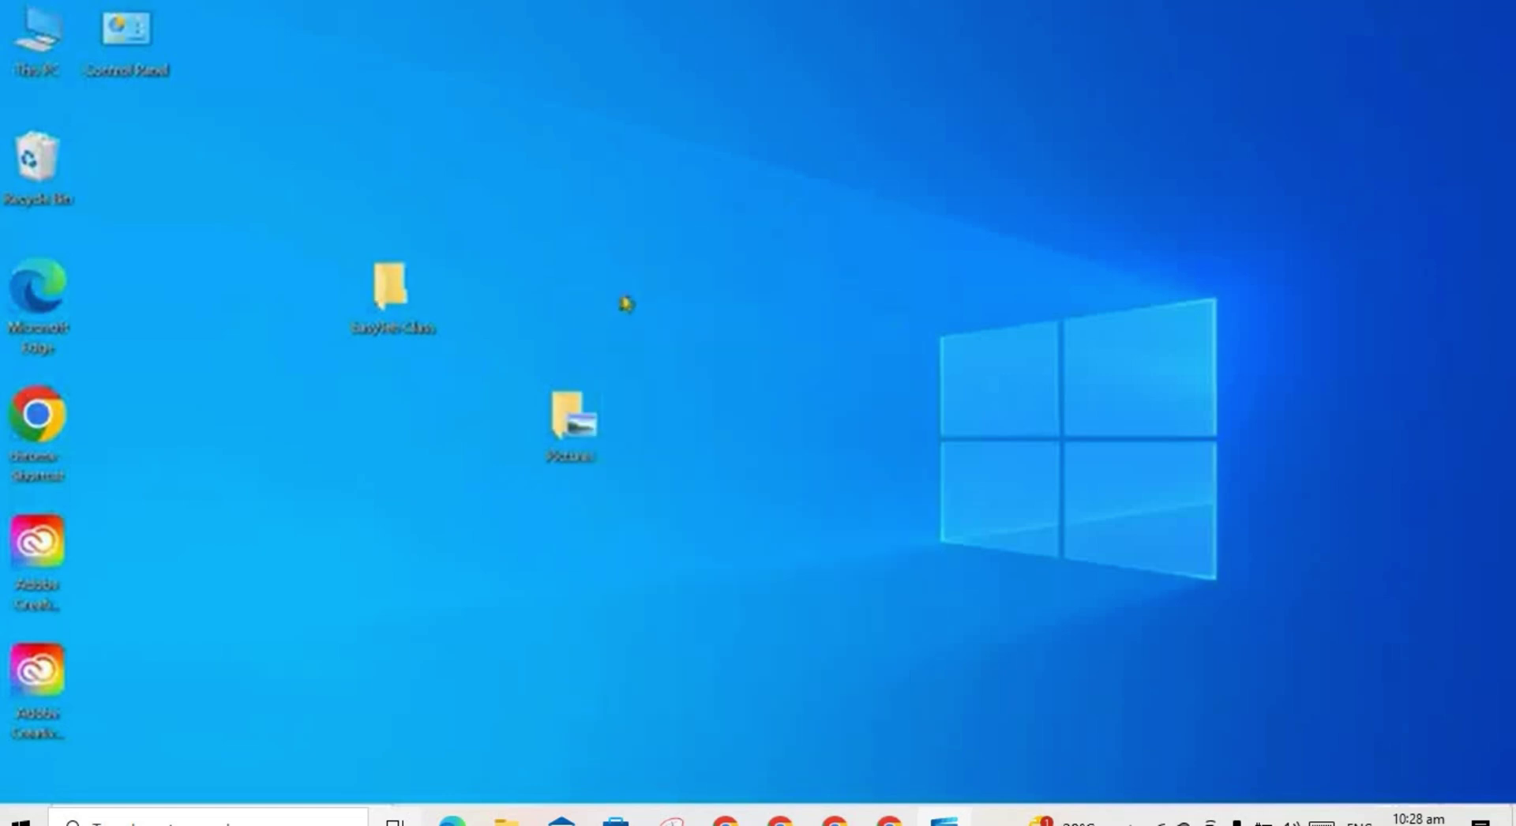
pyautogui.rightClick(589, 244)
pyautogui.click(629, 308)
pyautogui.rightClick(664, 333)
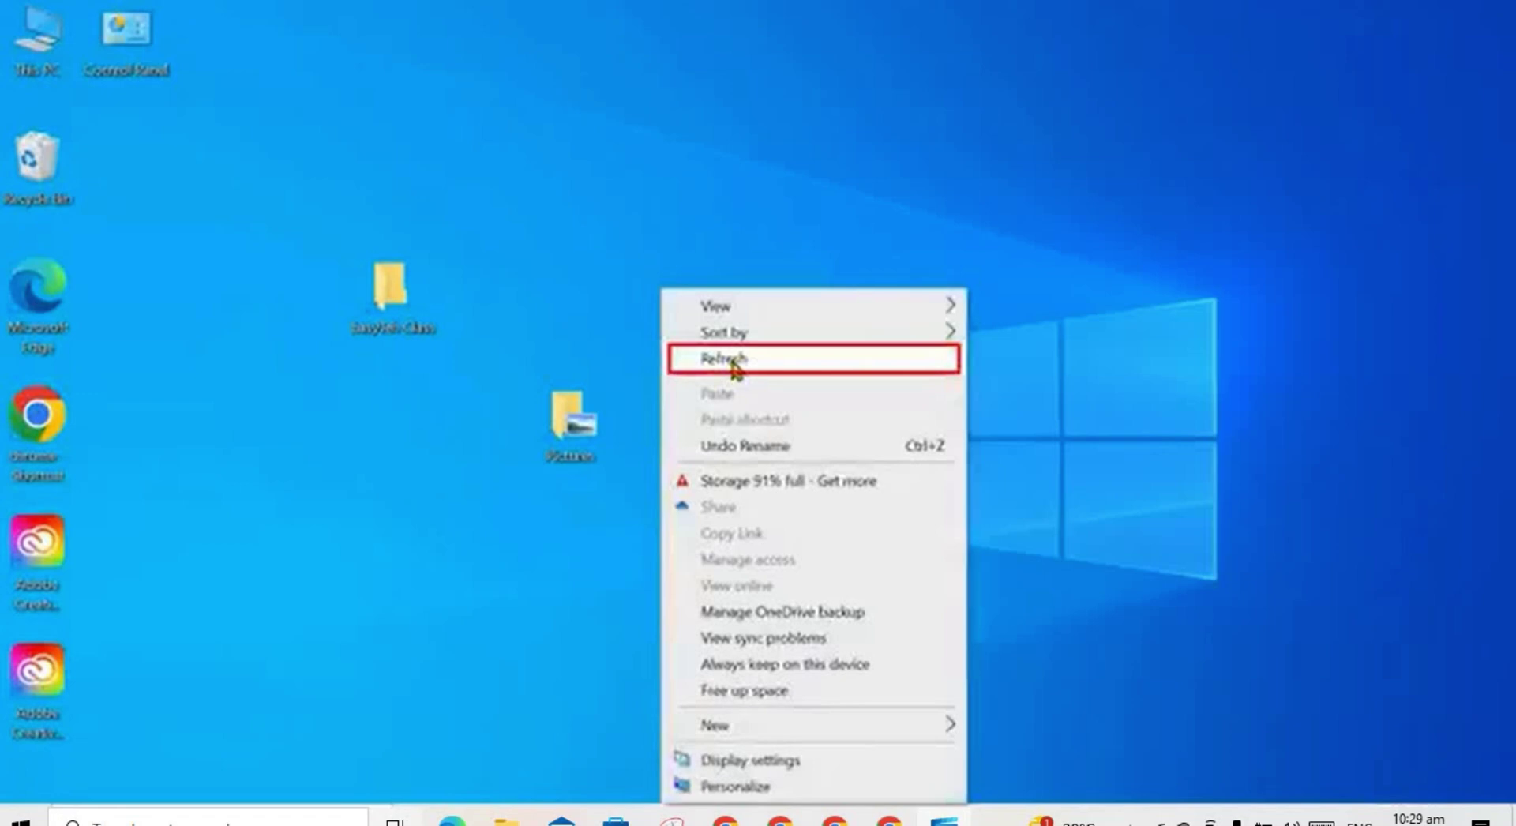
pyautogui.click(585, 338)
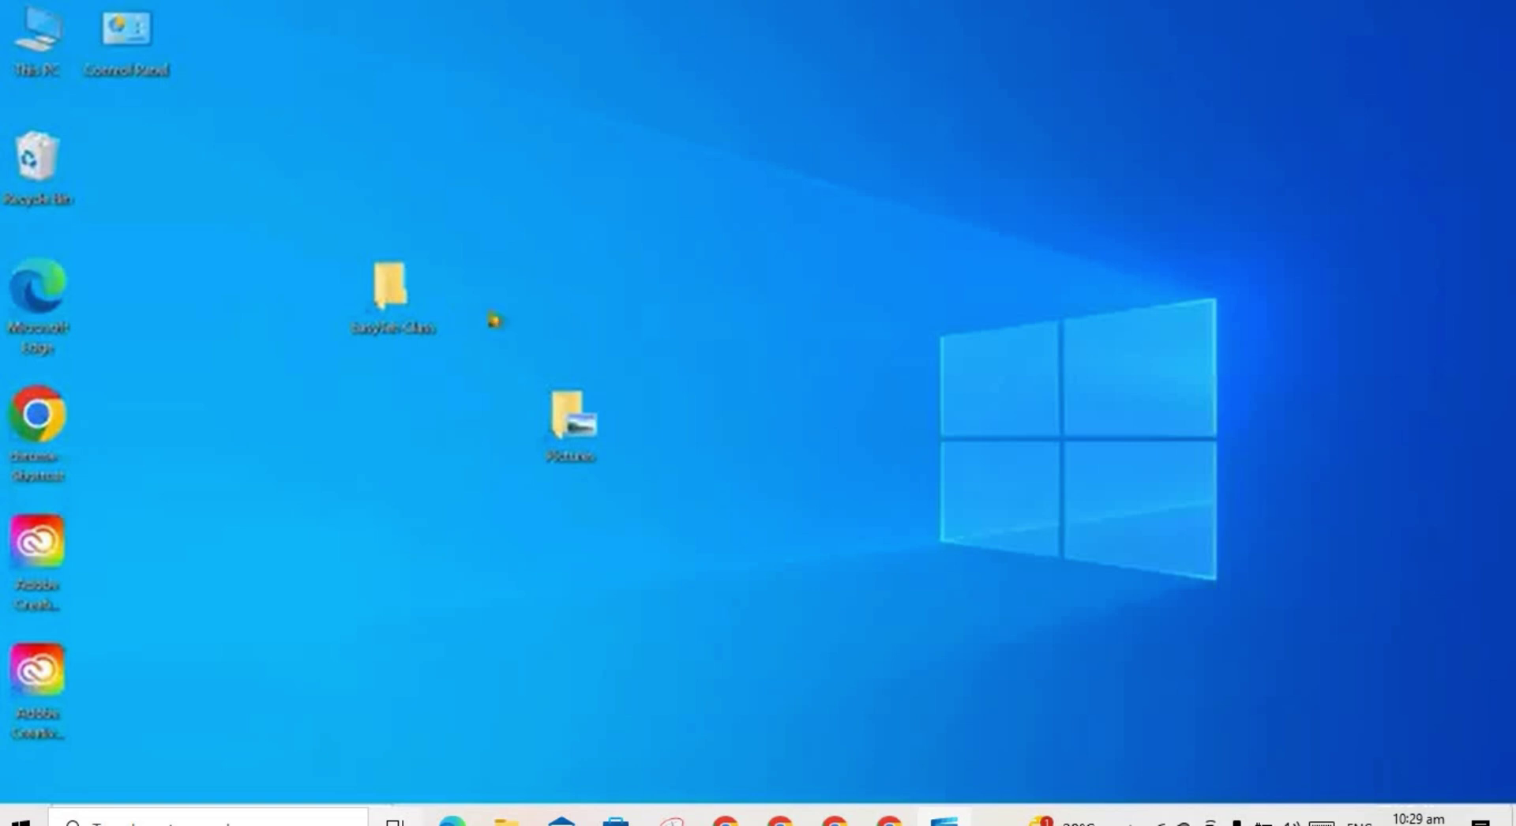
pyautogui.rightClick(586, 268)
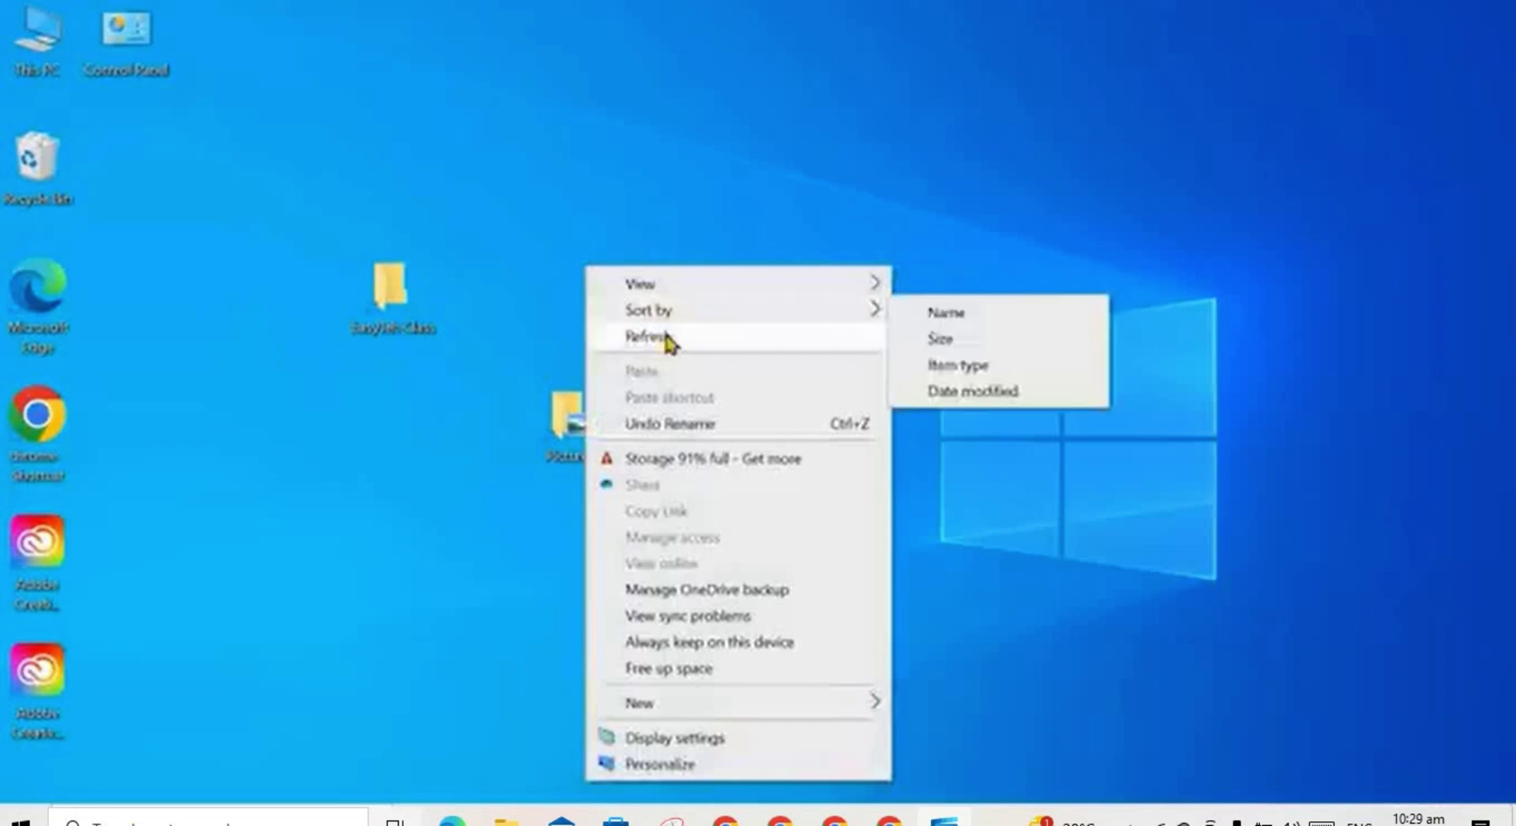
pyautogui.click(668, 340)
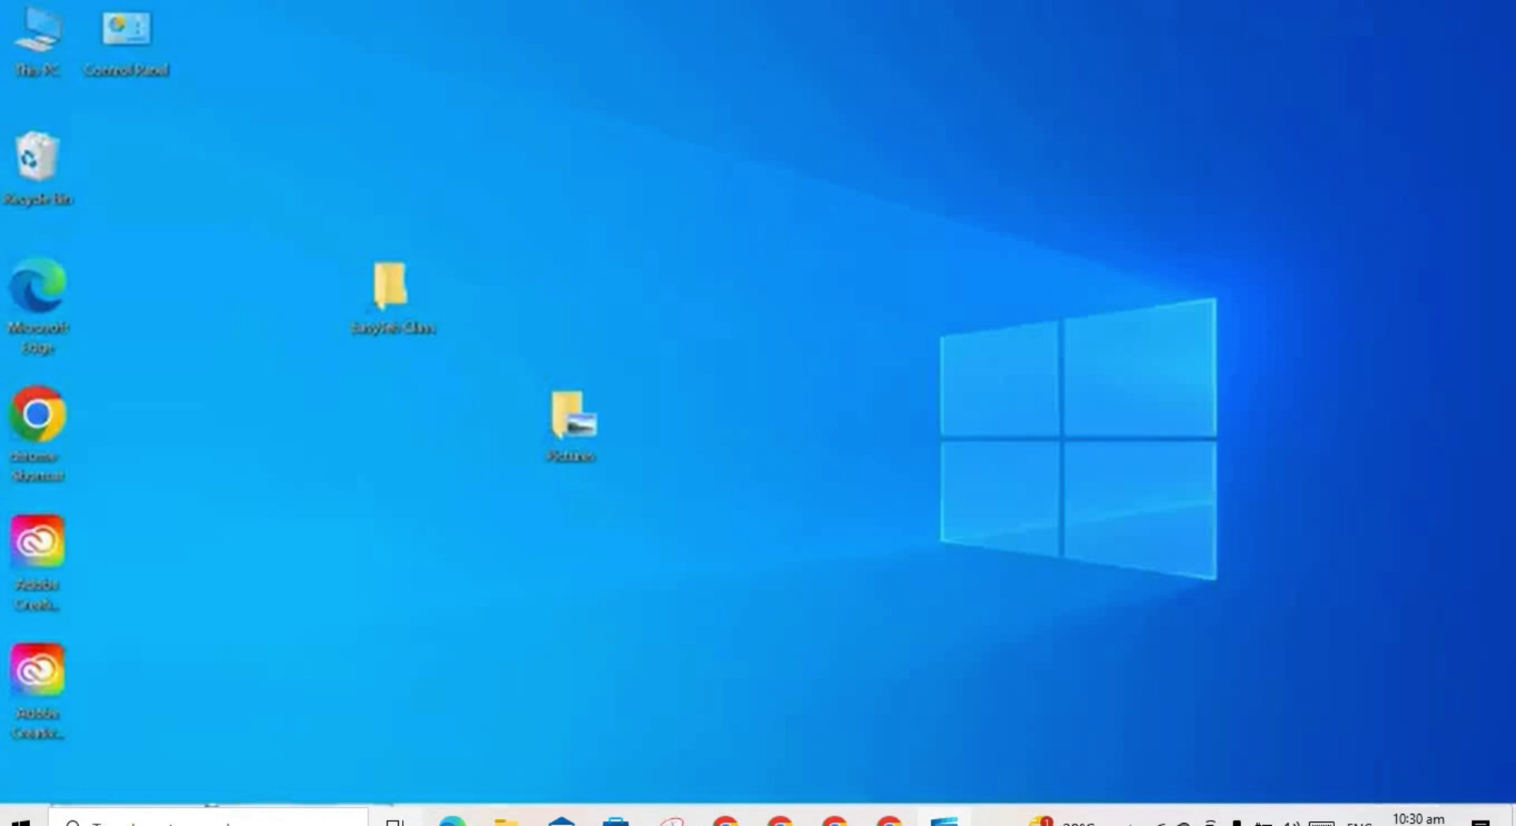
# Search Windows for "spot", pin Spotify to the taskbar, and close the search
pyautogui.click(209, 820)
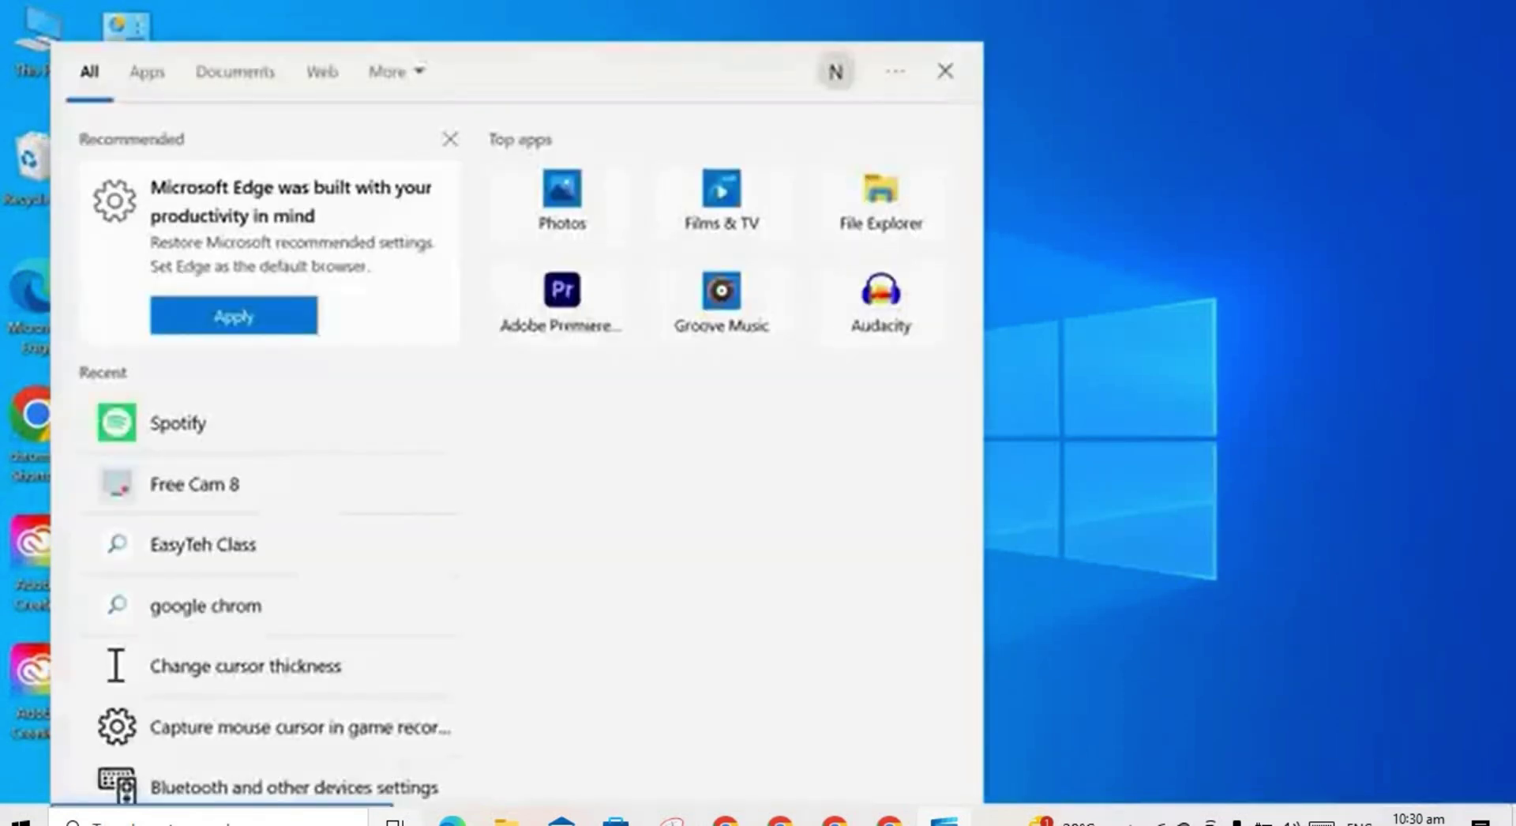
pyautogui.write('spot')
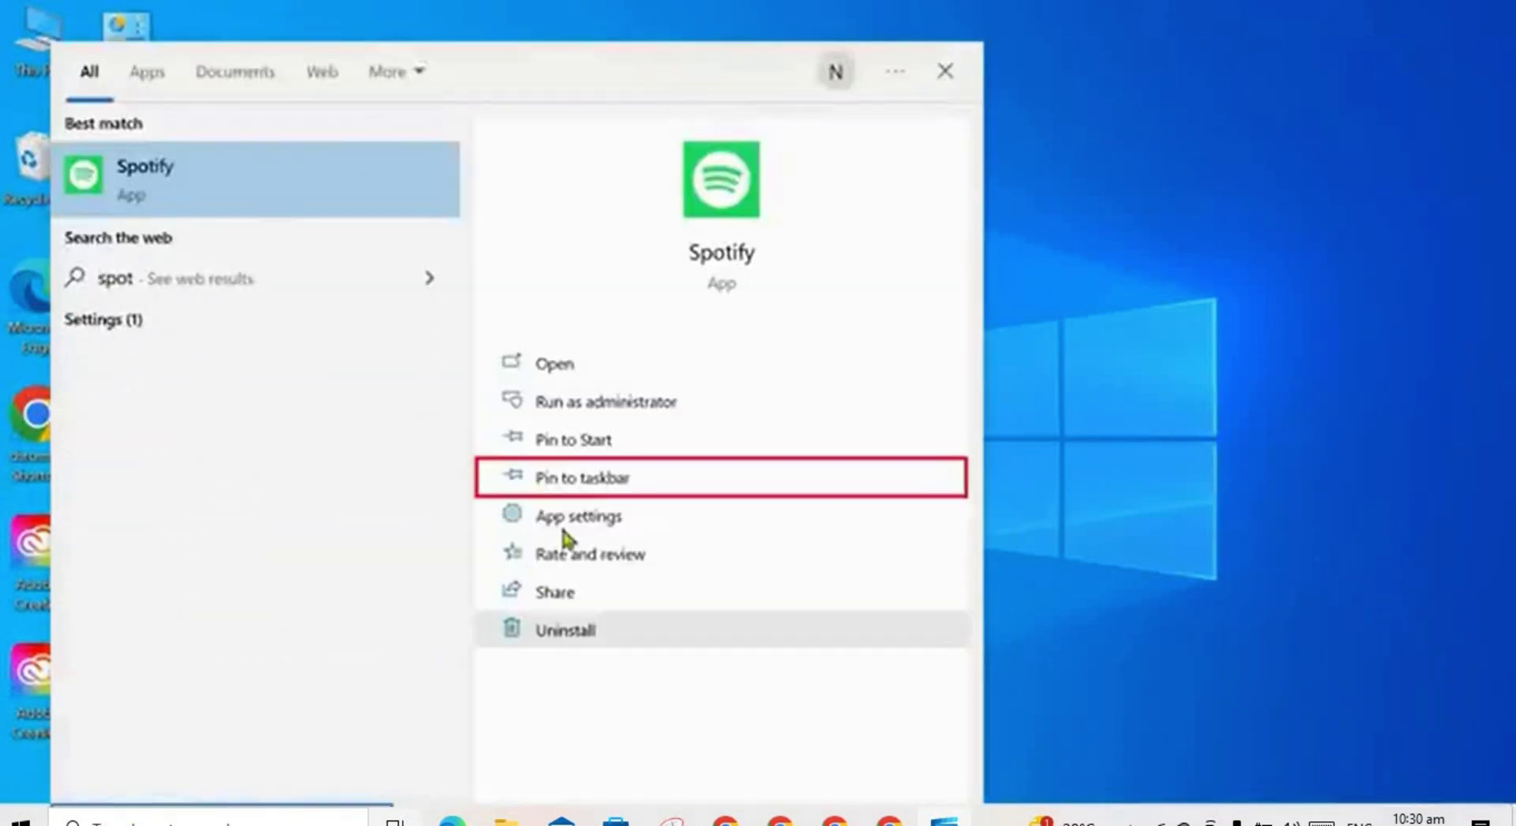
pyautogui.click(613, 491)
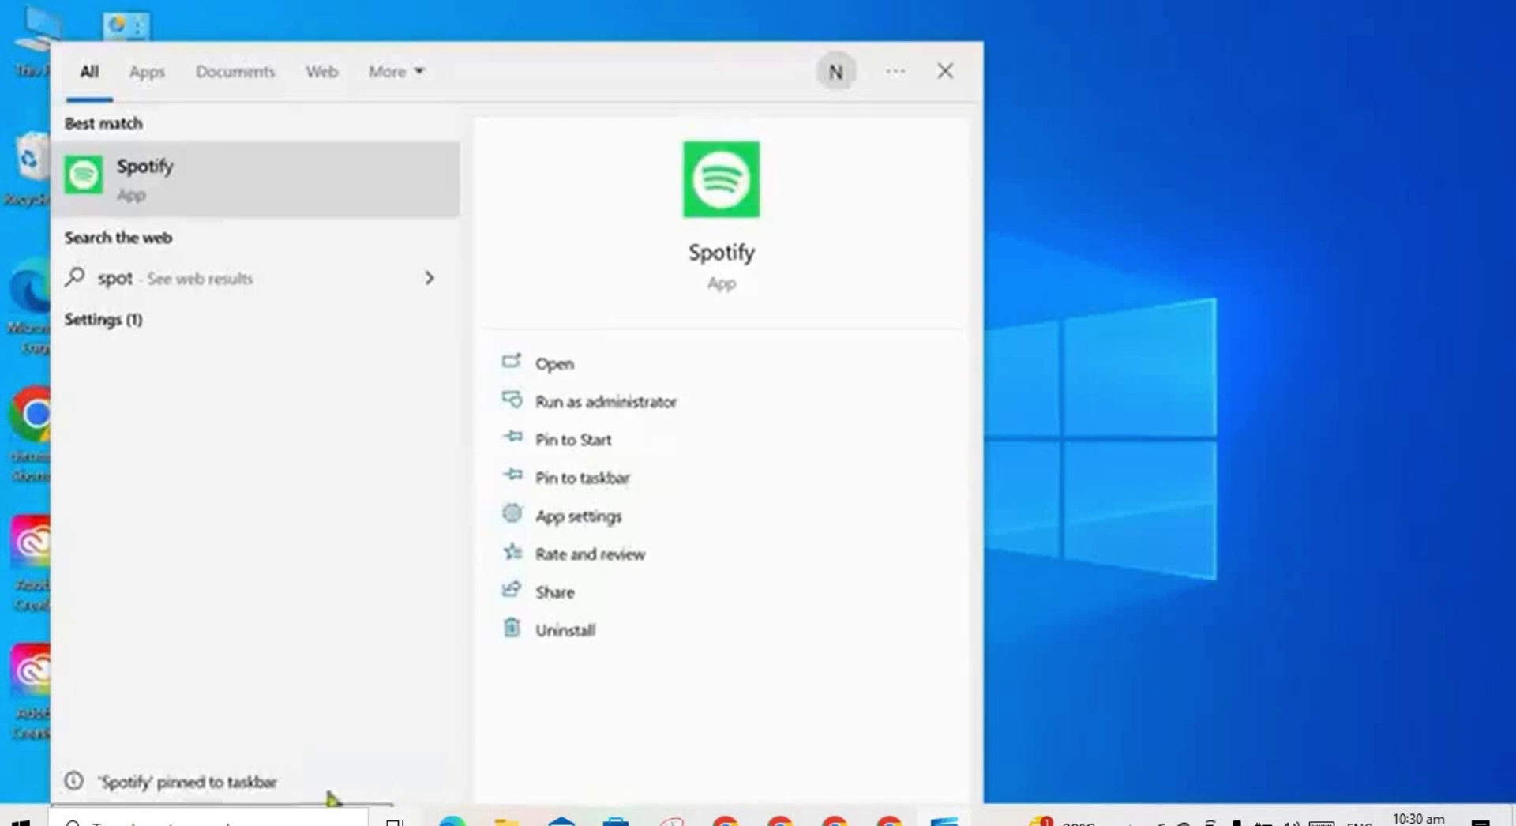
pyautogui.press('Escape')
# Look up Spotify again by searching Windows for "spo", and unpin the app from the taskbar
pyautogui.press('super')
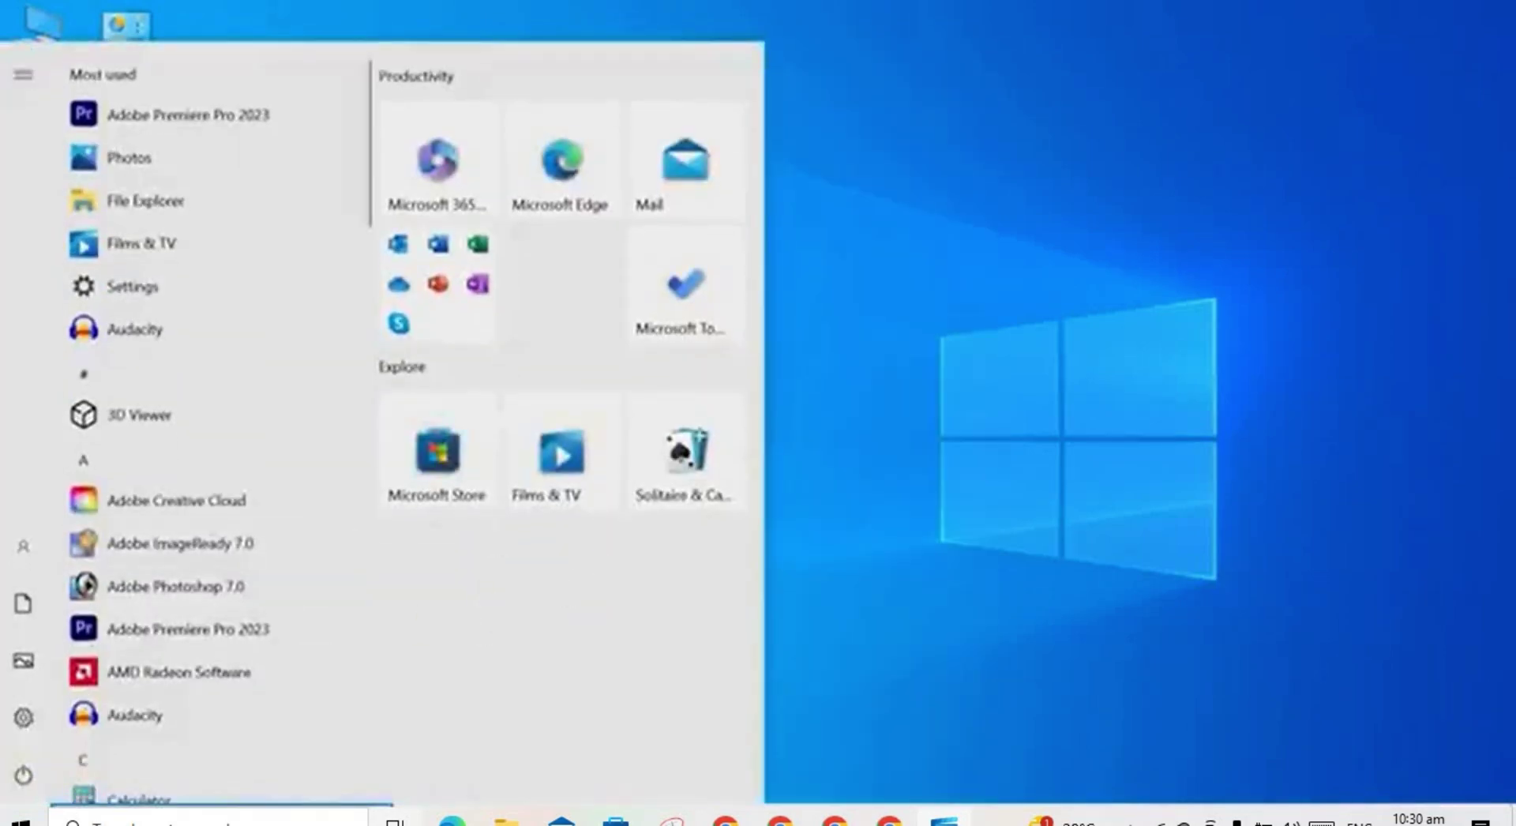
pyautogui.click(348, 820)
pyautogui.write('spo')
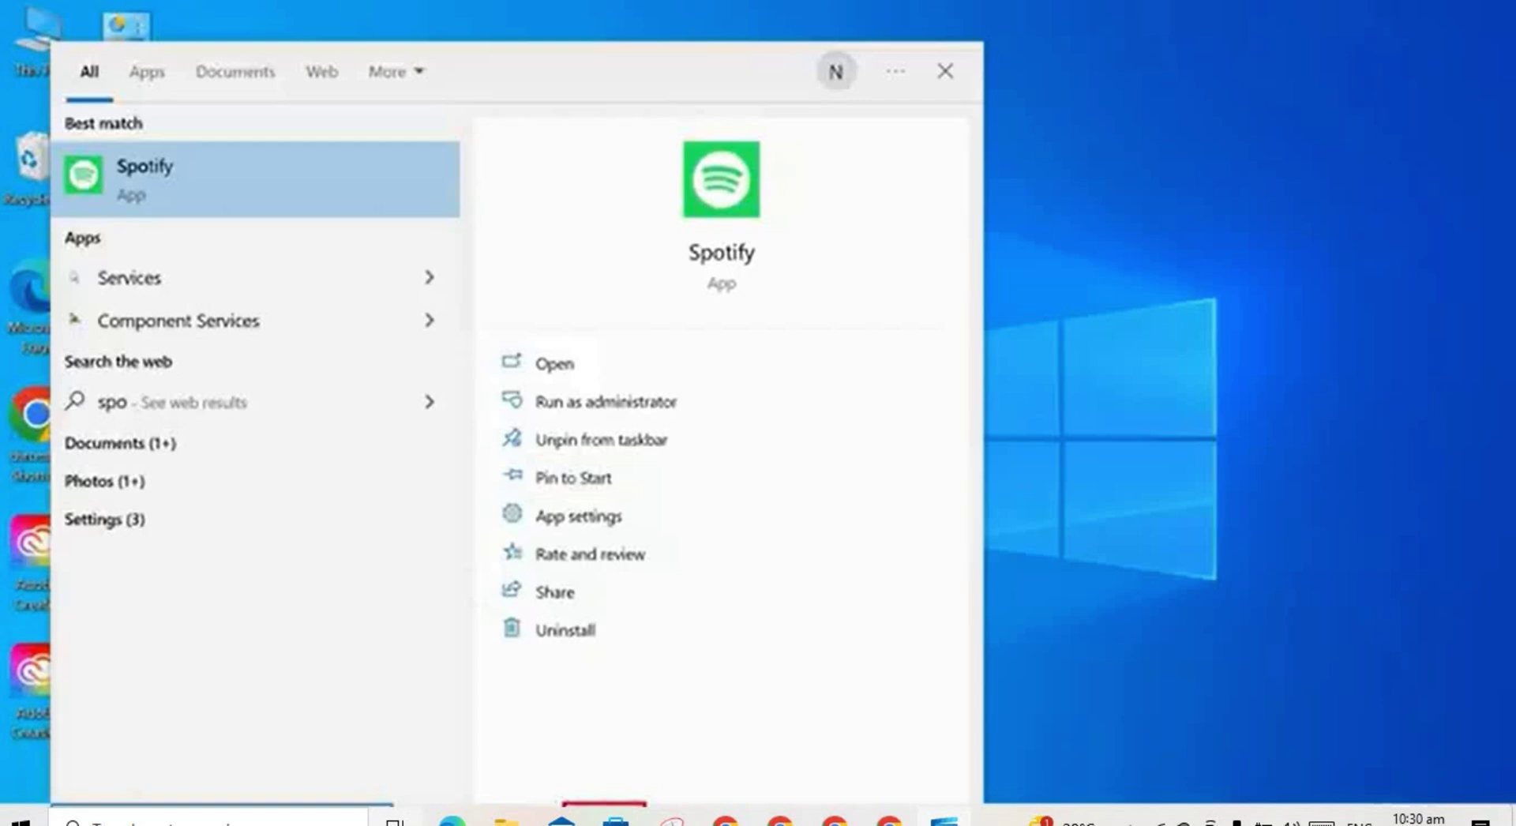
pyautogui.rightClick(604, 817)
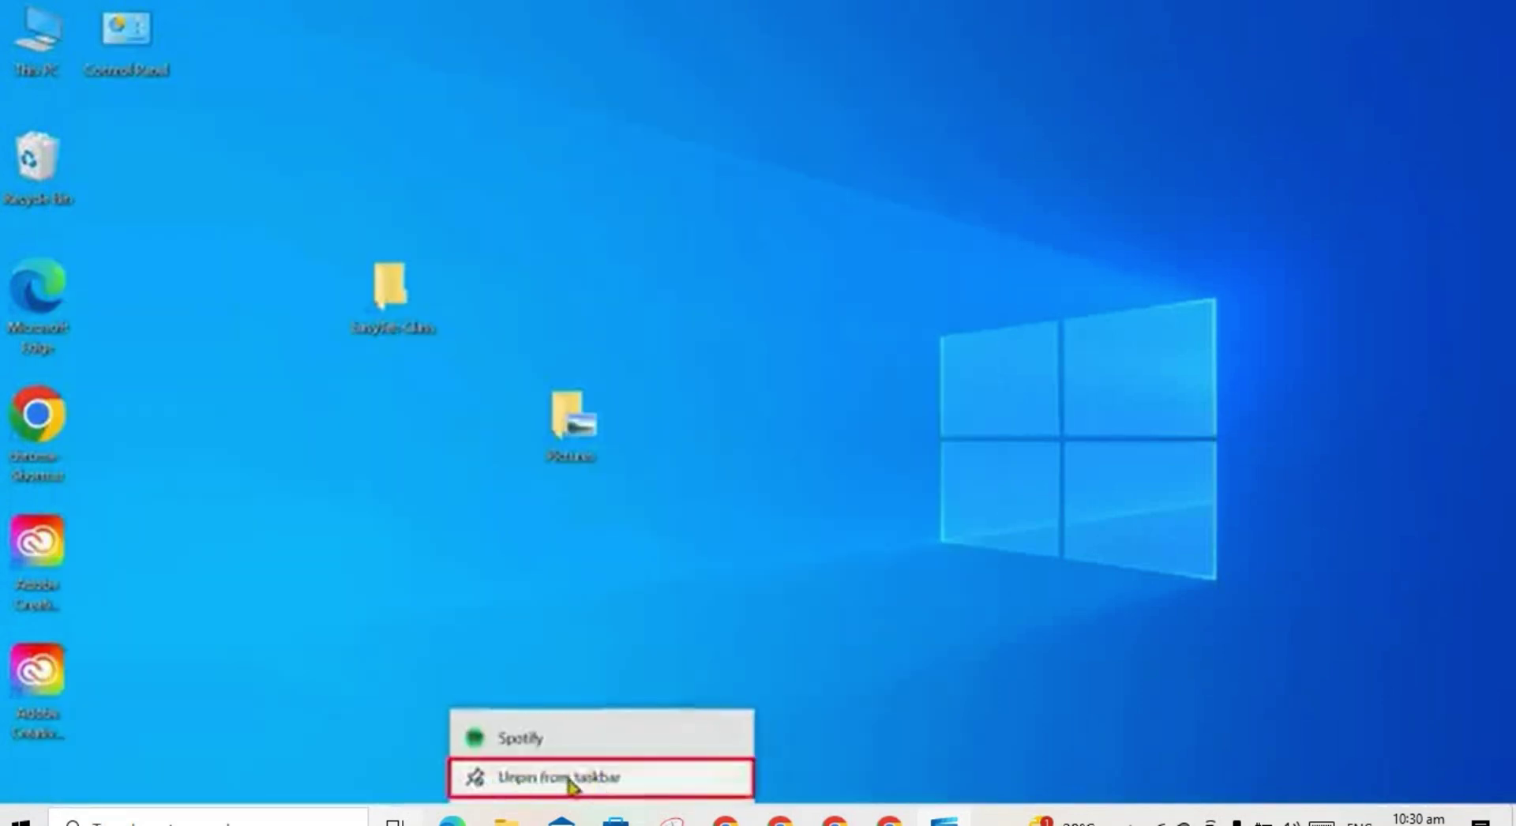
pyautogui.click(570, 782)
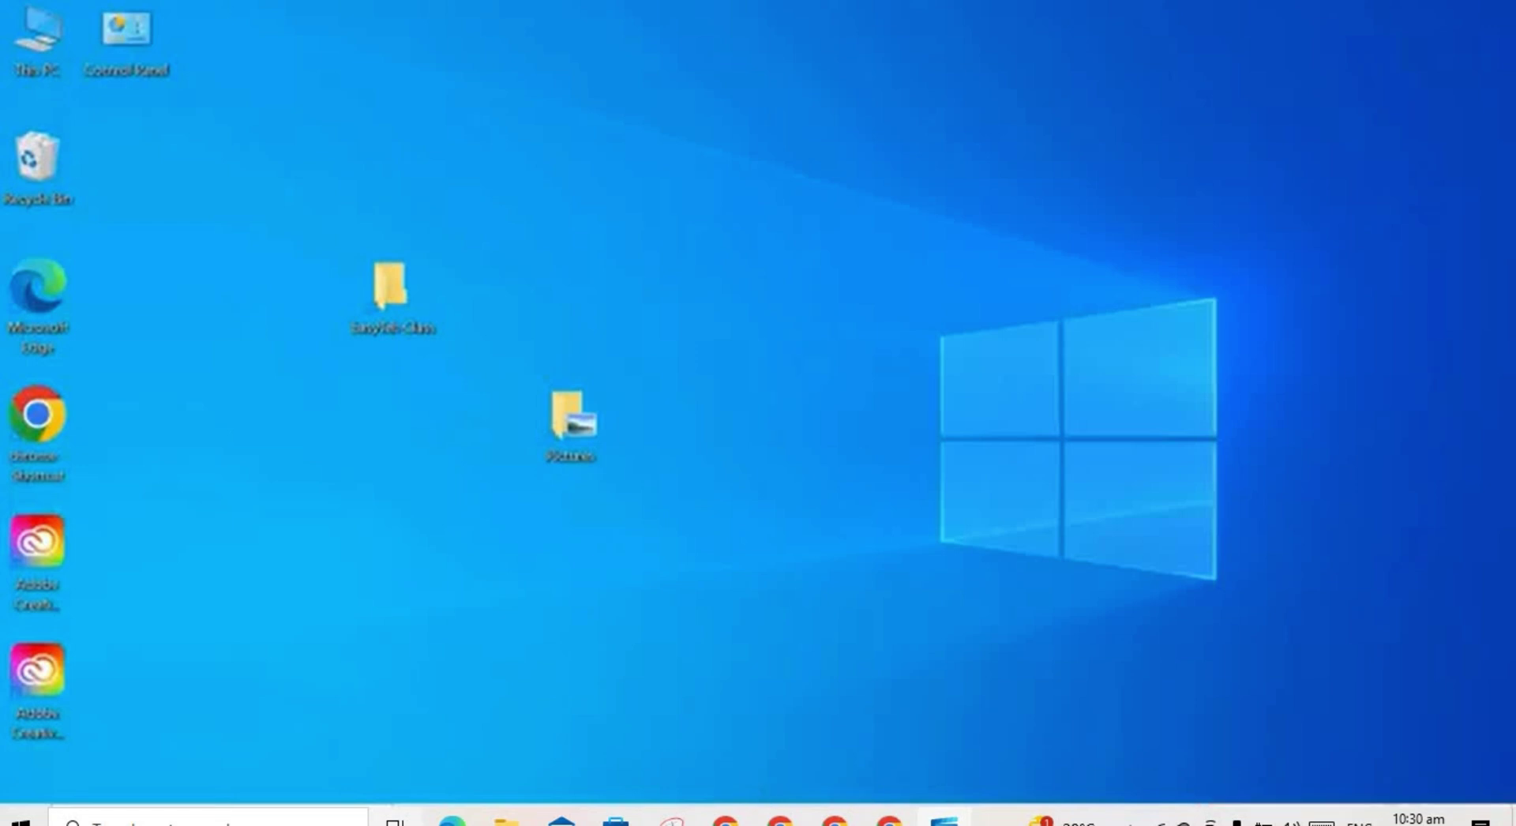
# Open the taskbar settings and go to the selection of icons that appear in the notification area
pyautogui.rightClick(891, 817)
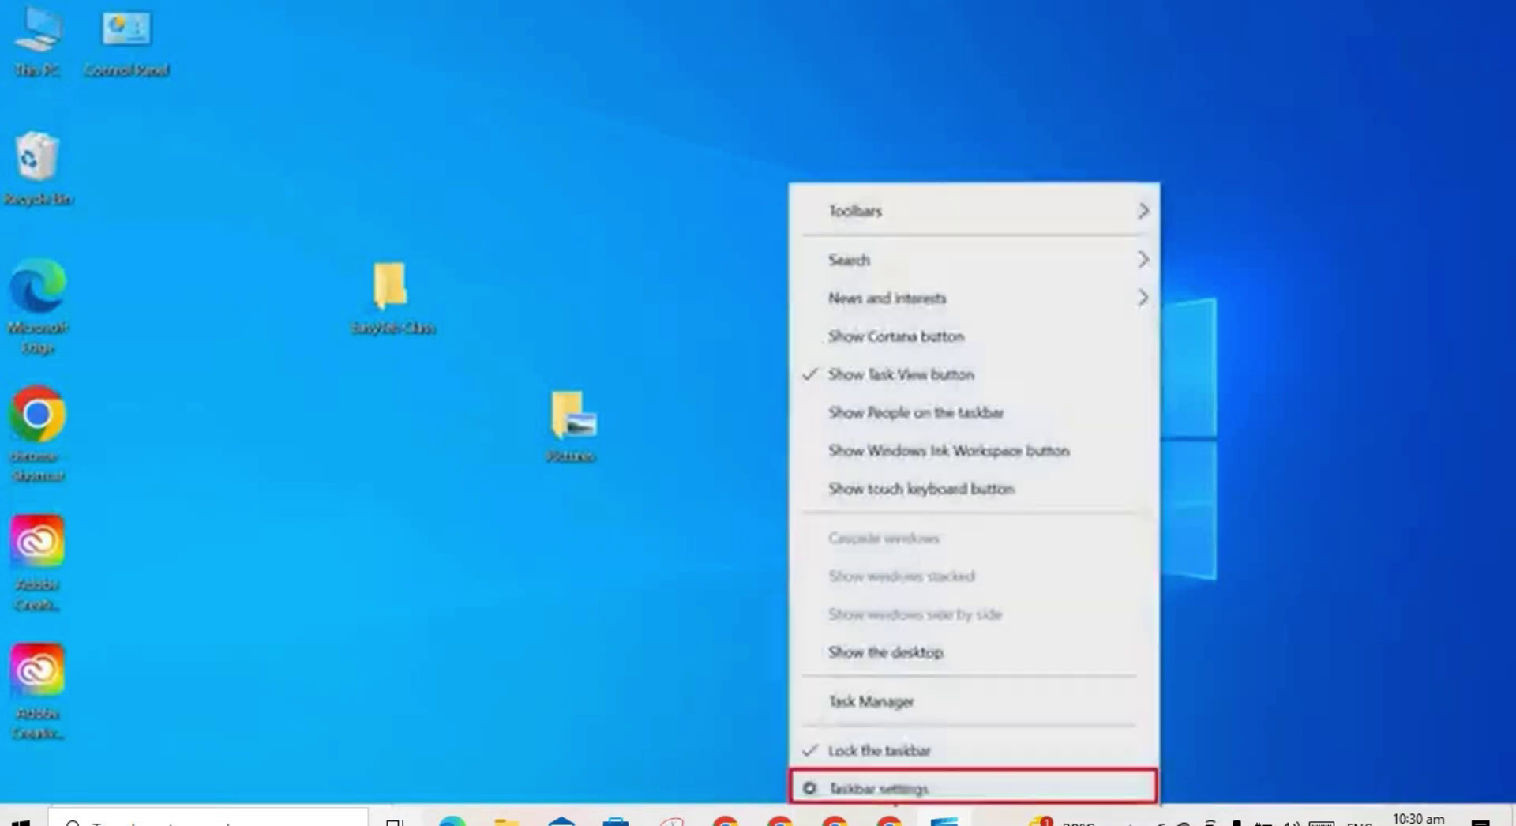
pyautogui.click(891, 789)
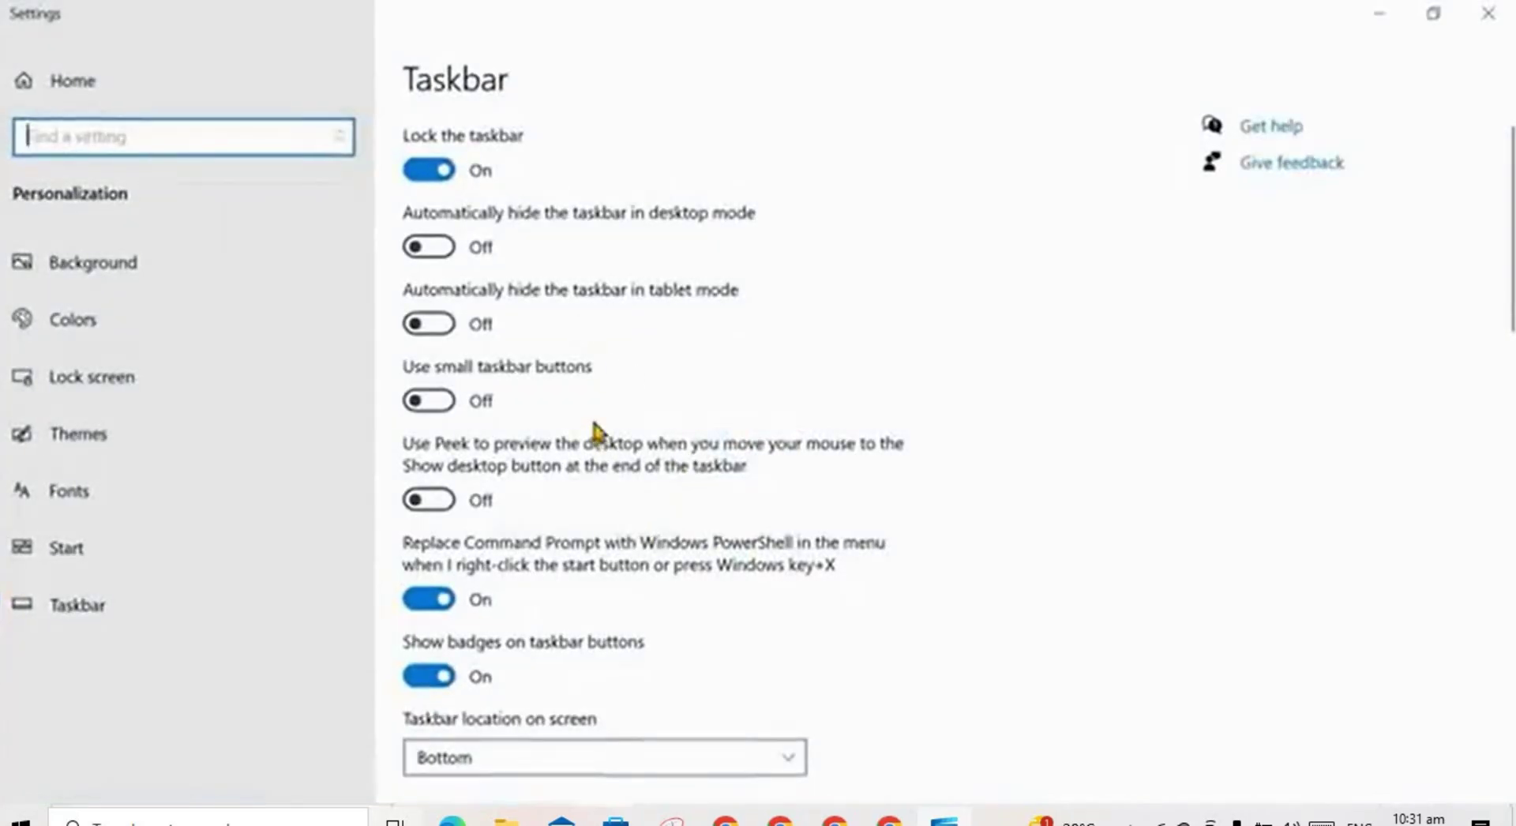
pyautogui.scroll(-6, 594, 424)
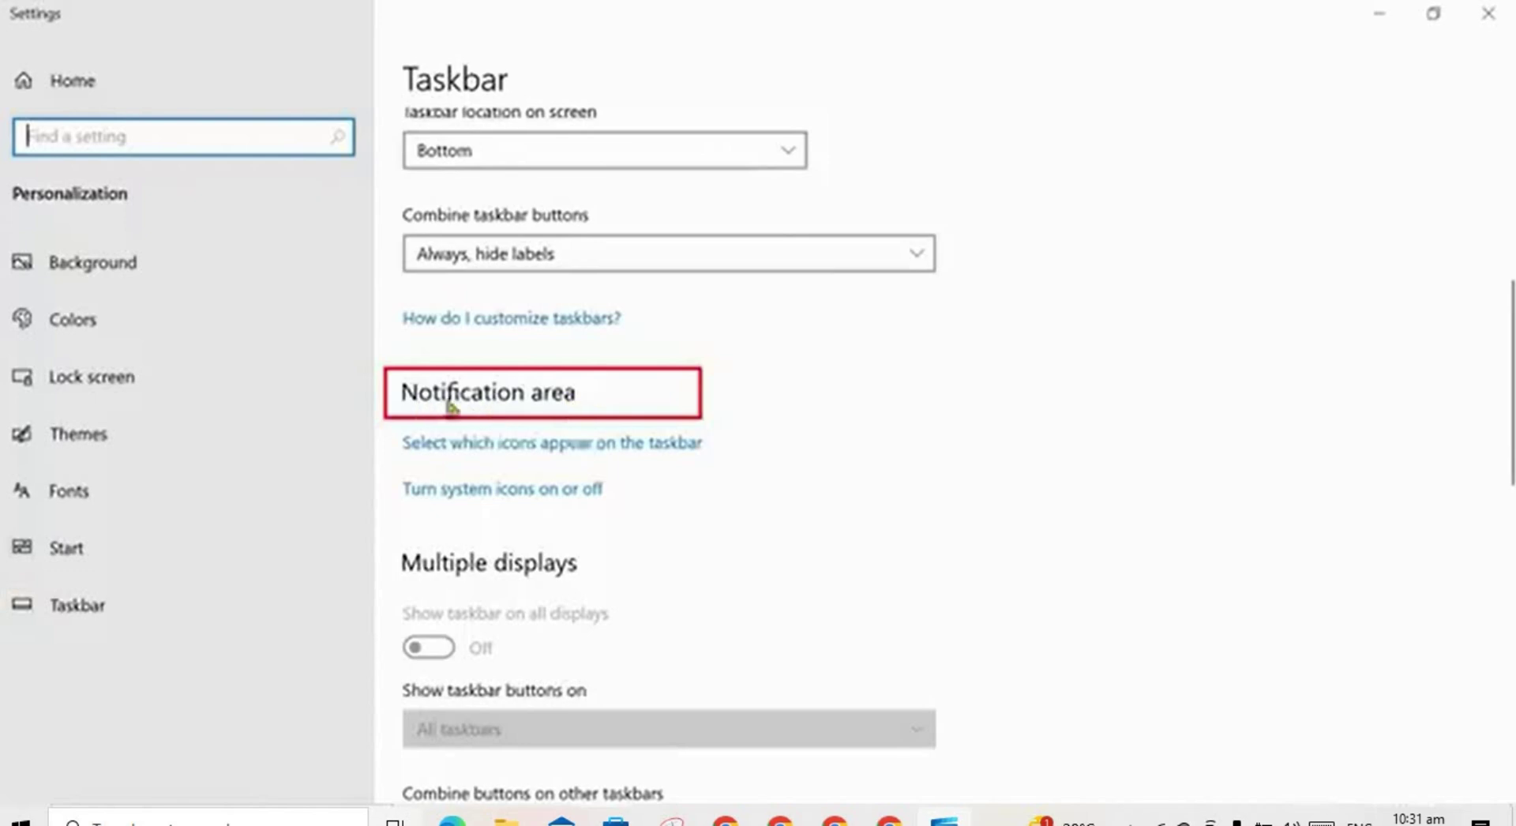
pyautogui.click(494, 448)
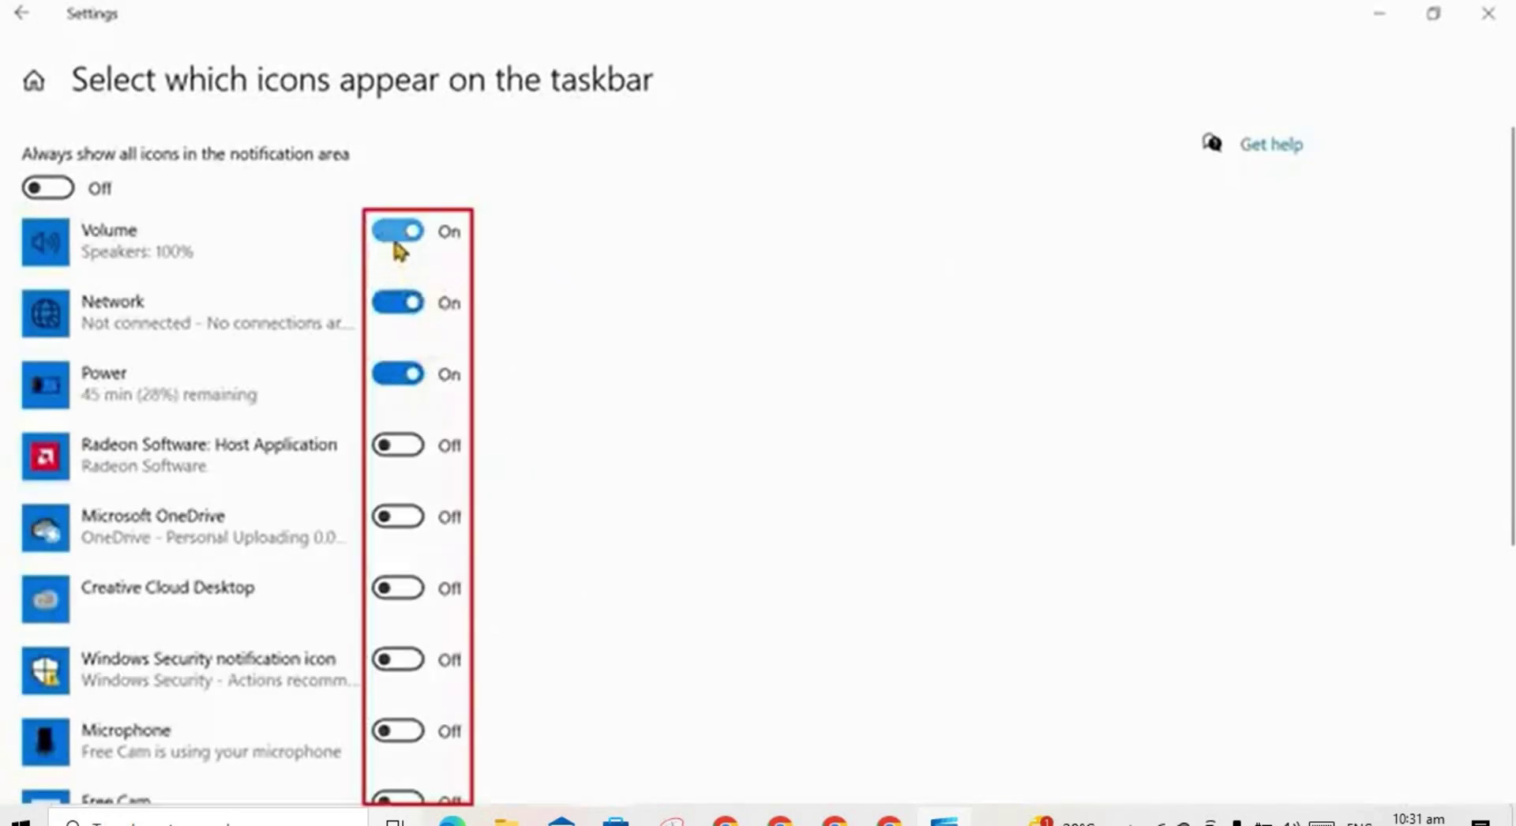
# Switch the Volume, Network and Power taskbar icons off and back on, and return to the taskbar settings
pyautogui.click(396, 233)
pyautogui.click(397, 231)
pyautogui.click(404, 303)
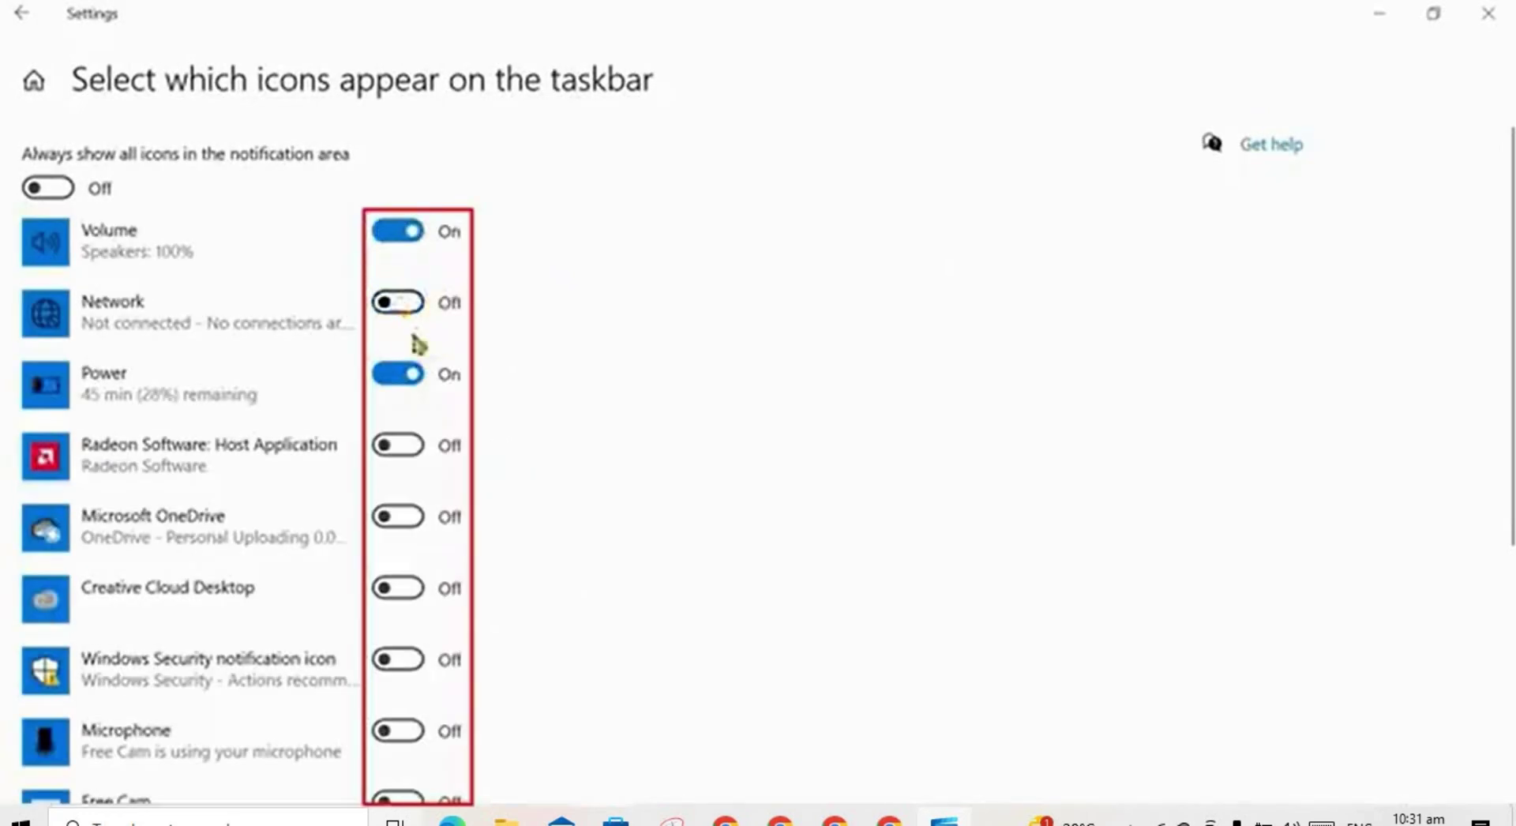
pyautogui.click(401, 303)
pyautogui.click(410, 379)
pyautogui.click(410, 379)
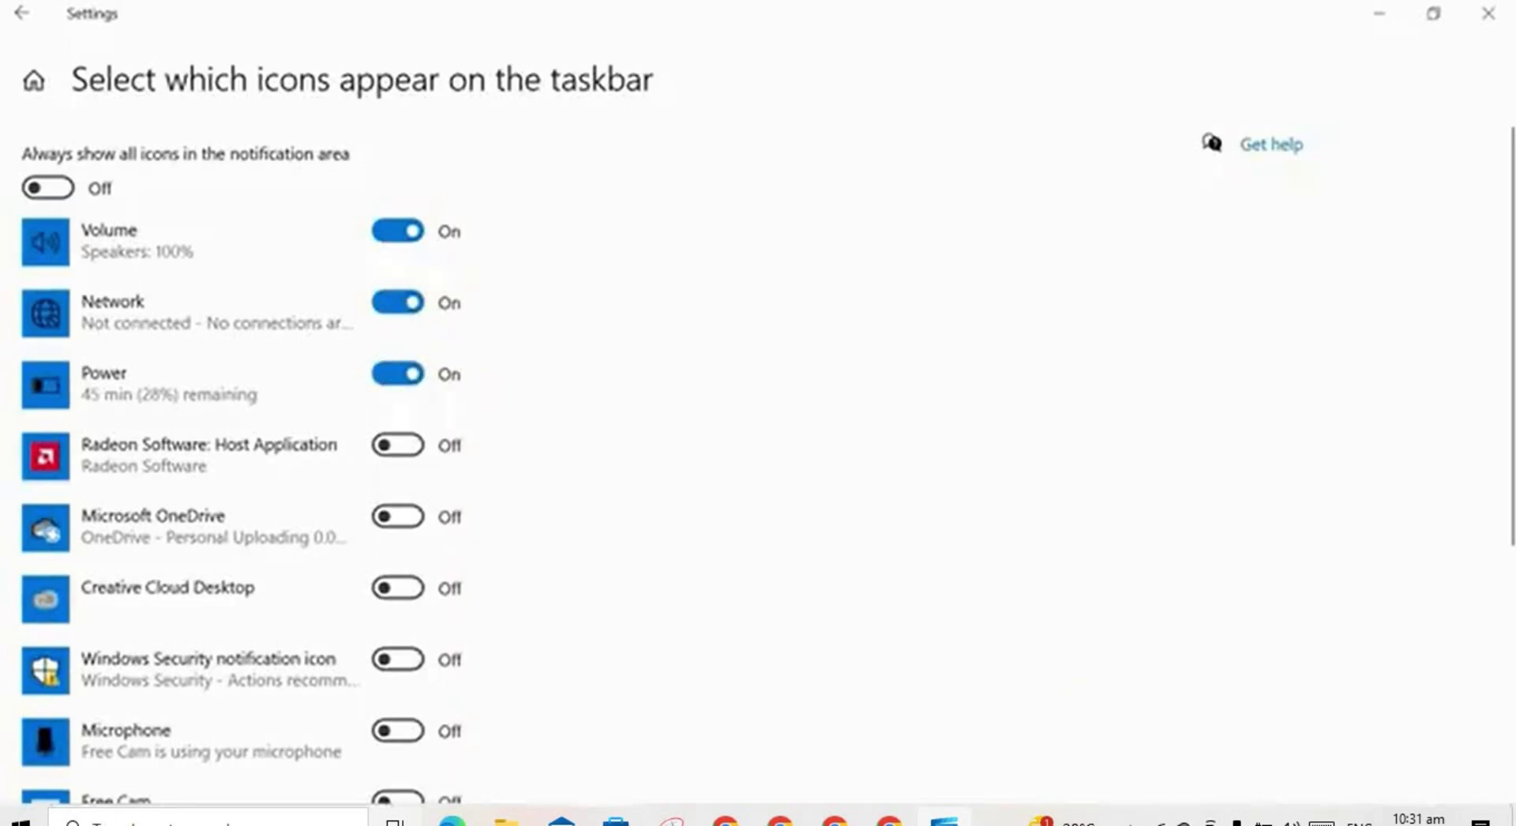
pyautogui.click(29, 22)
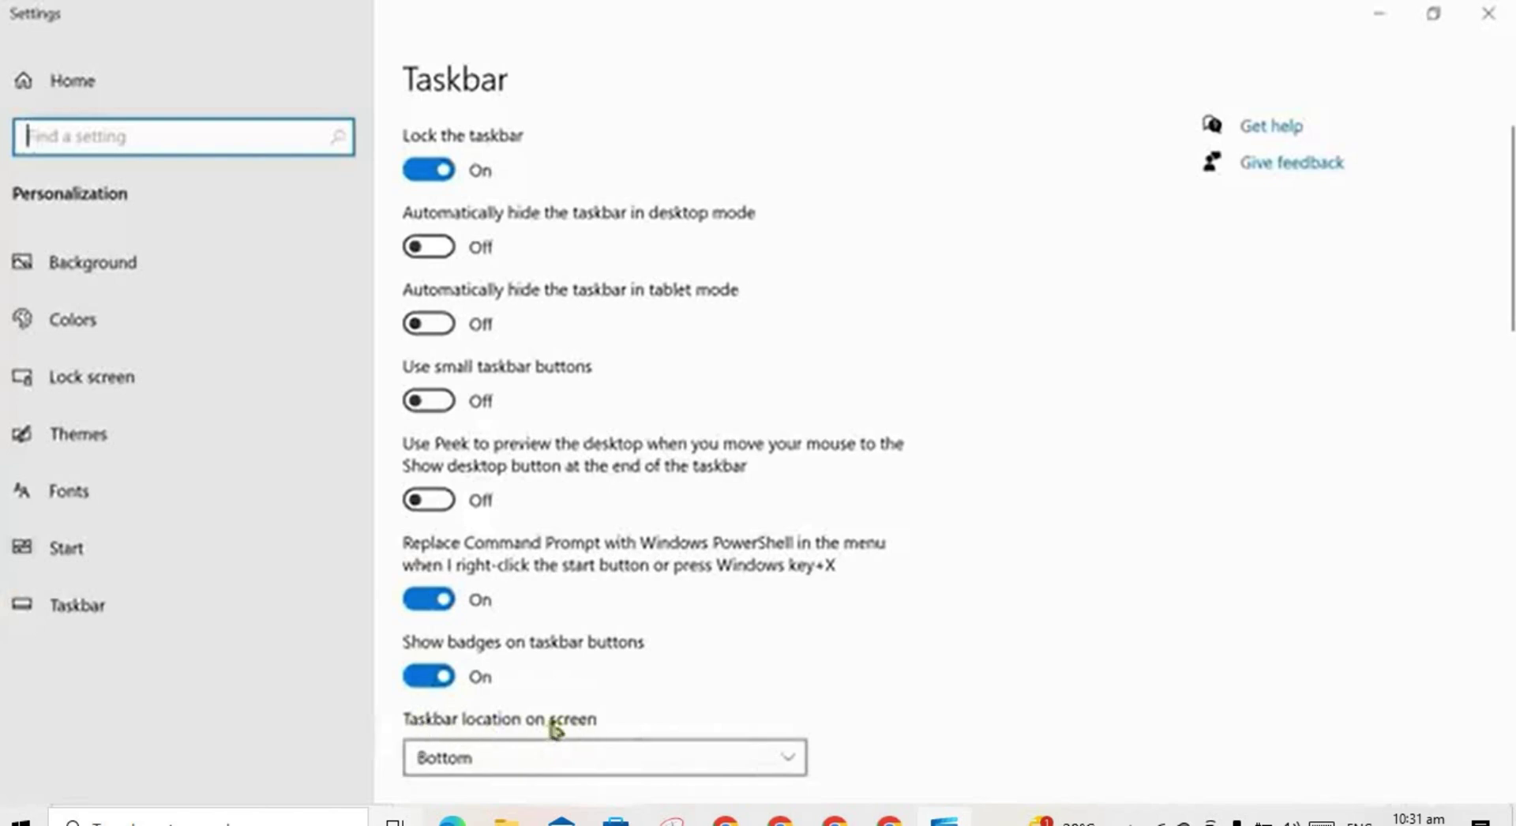
# Move the taskbar to the right side of the screen and set its location back to Bottom
pyautogui.click(677, 754)
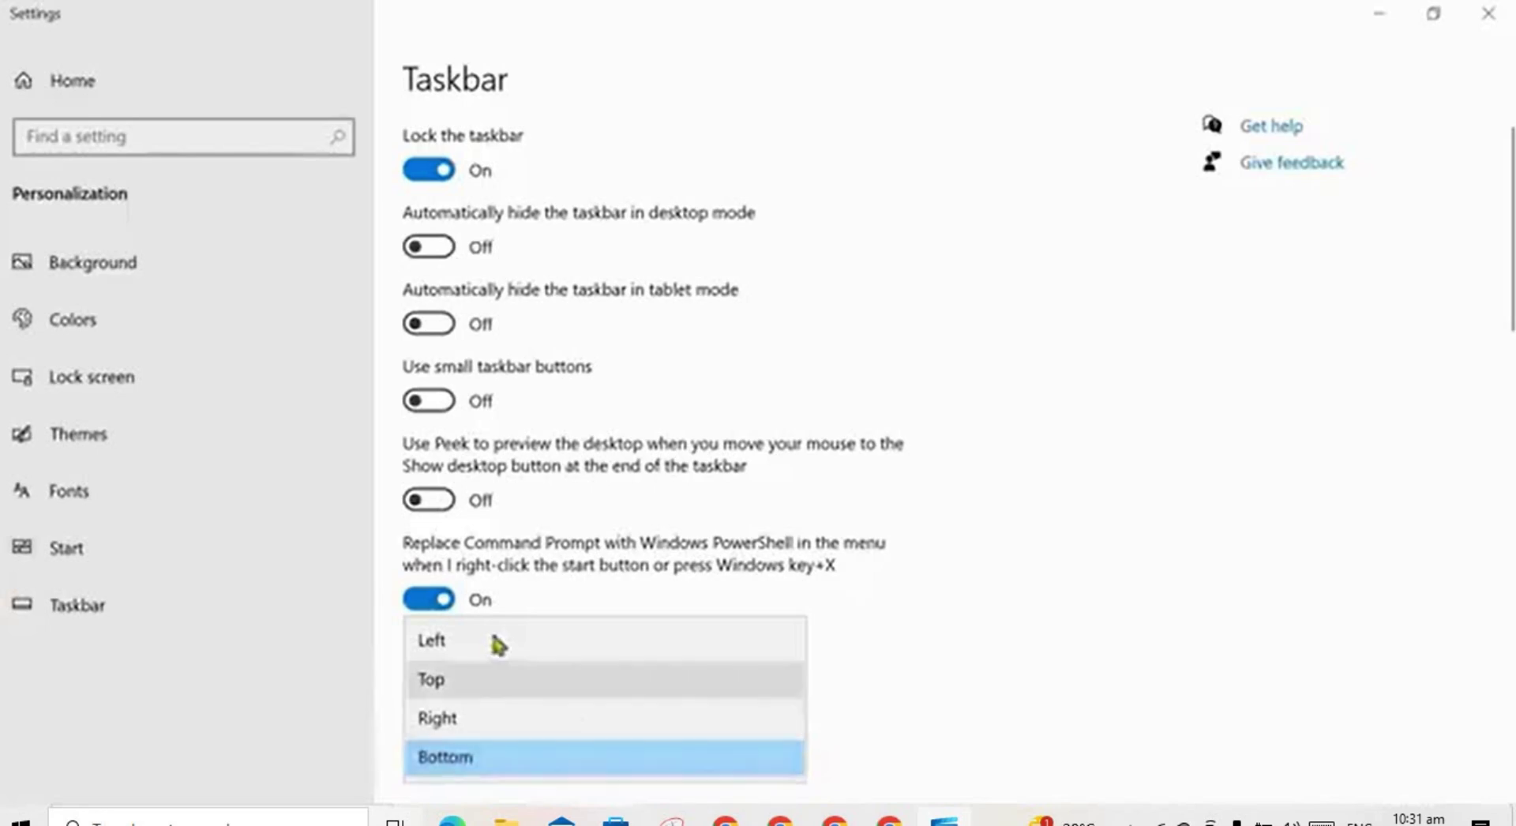
pyautogui.click(515, 718)
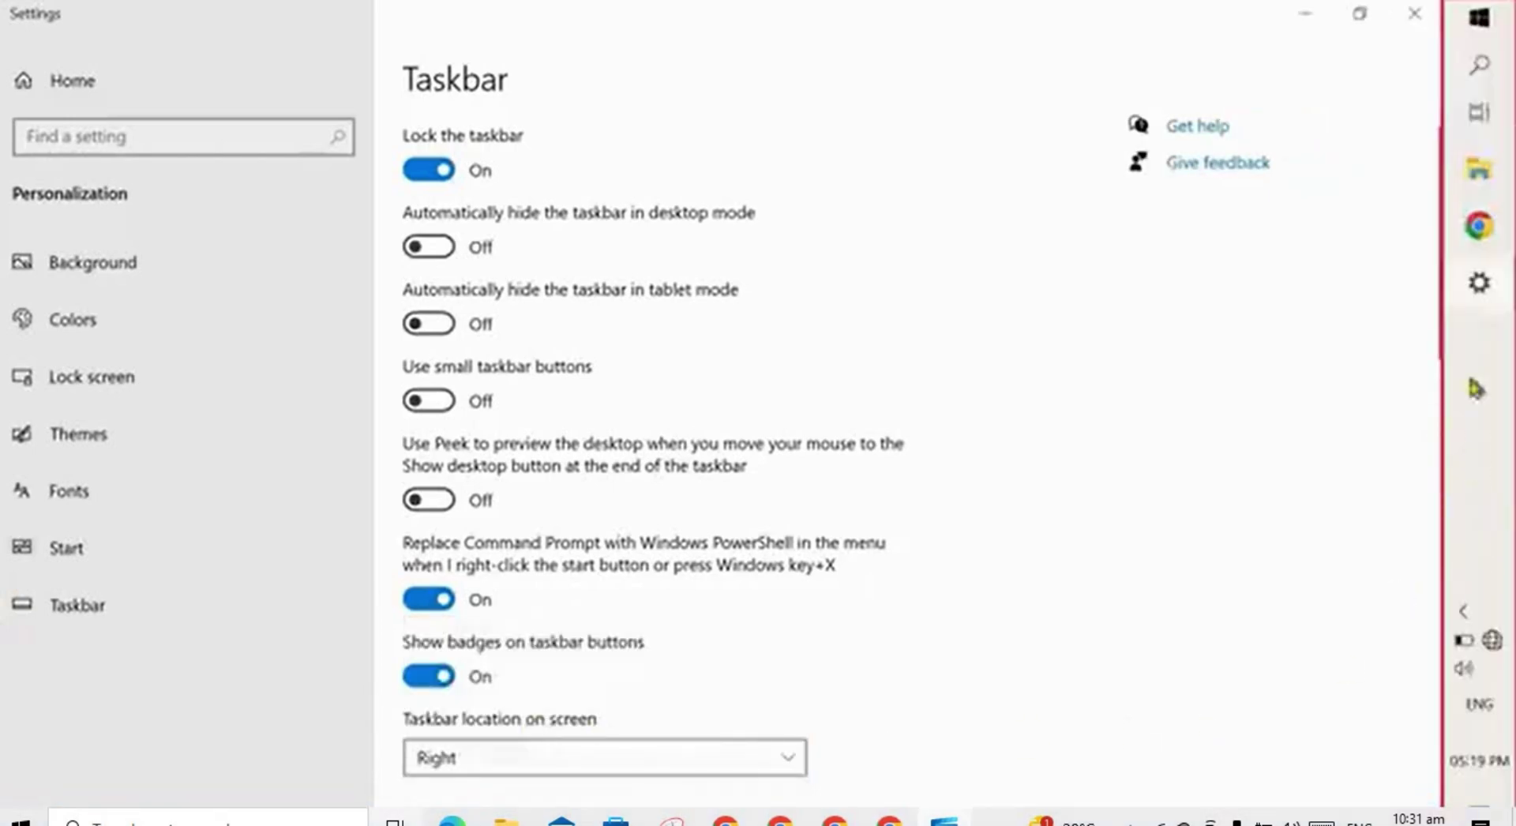
pyautogui.click(658, 767)
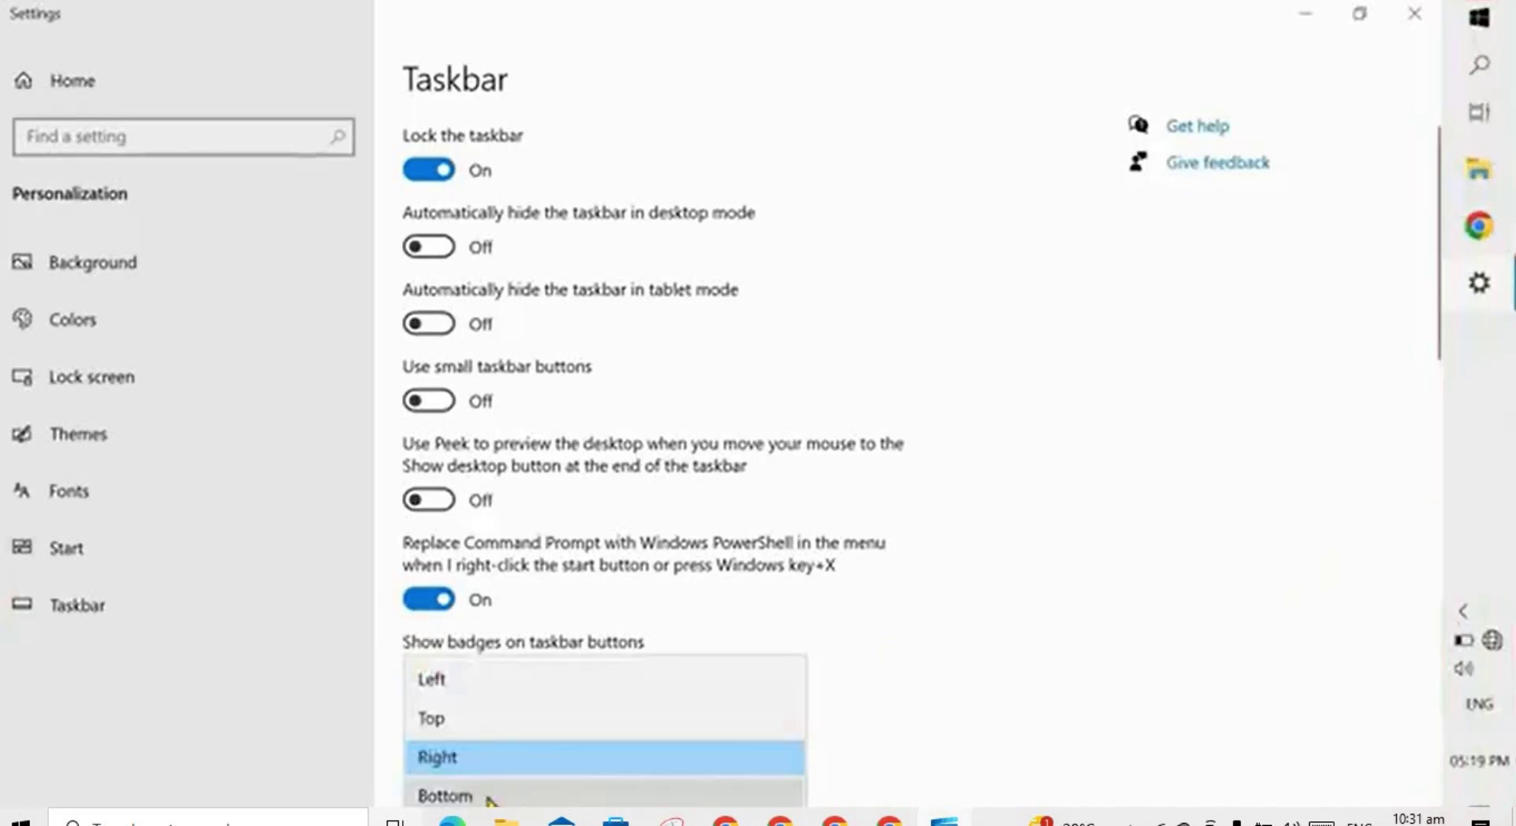
pyautogui.click(553, 793)
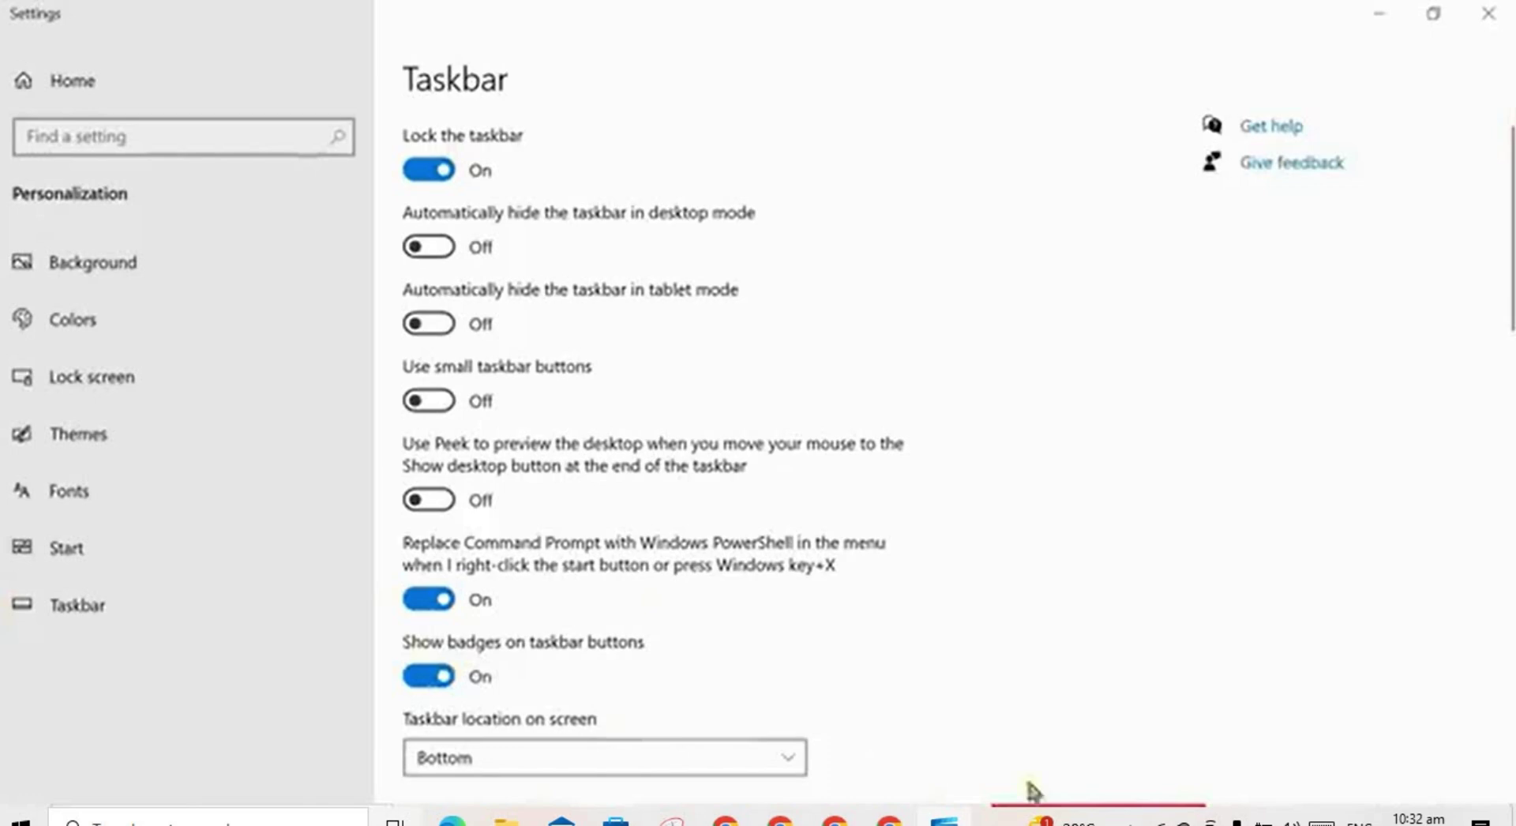
# Turn off showing news and interests on the taskbar
pyautogui.scroll(-15, 722, 618)
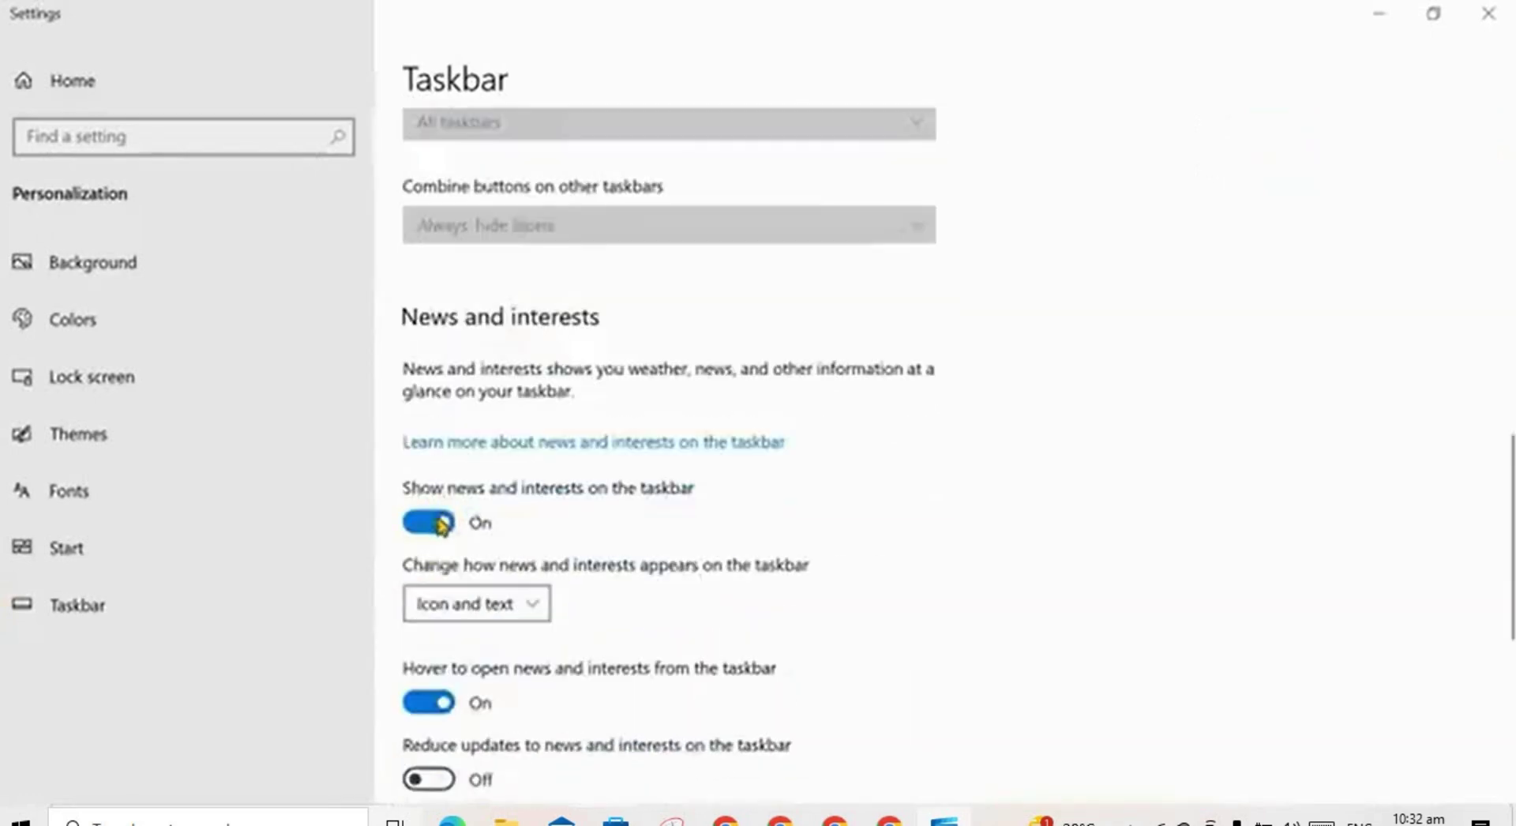
pyautogui.click(432, 523)
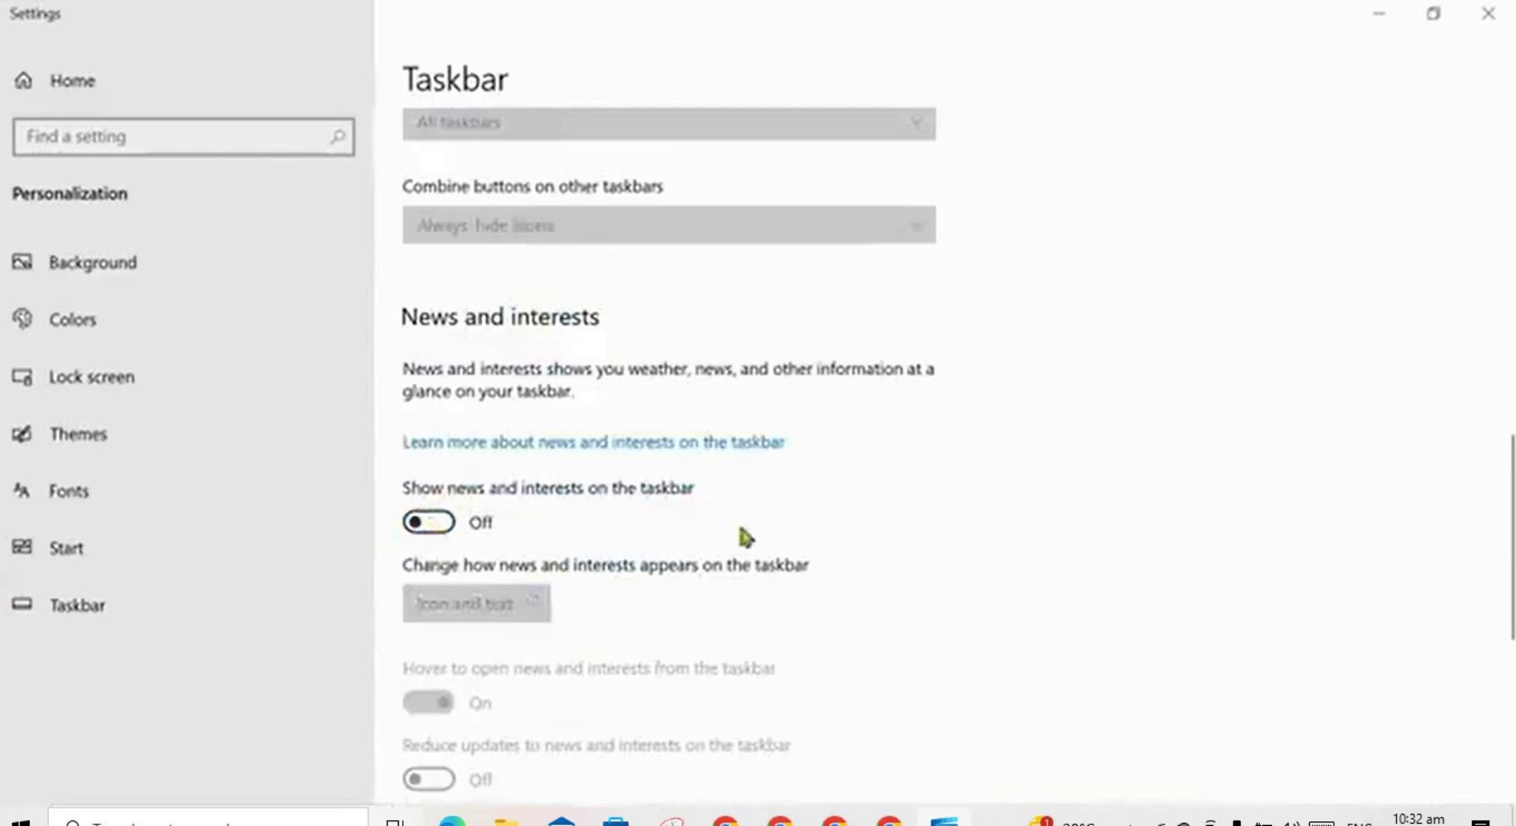
pyautogui.scroll(10, 741, 530)
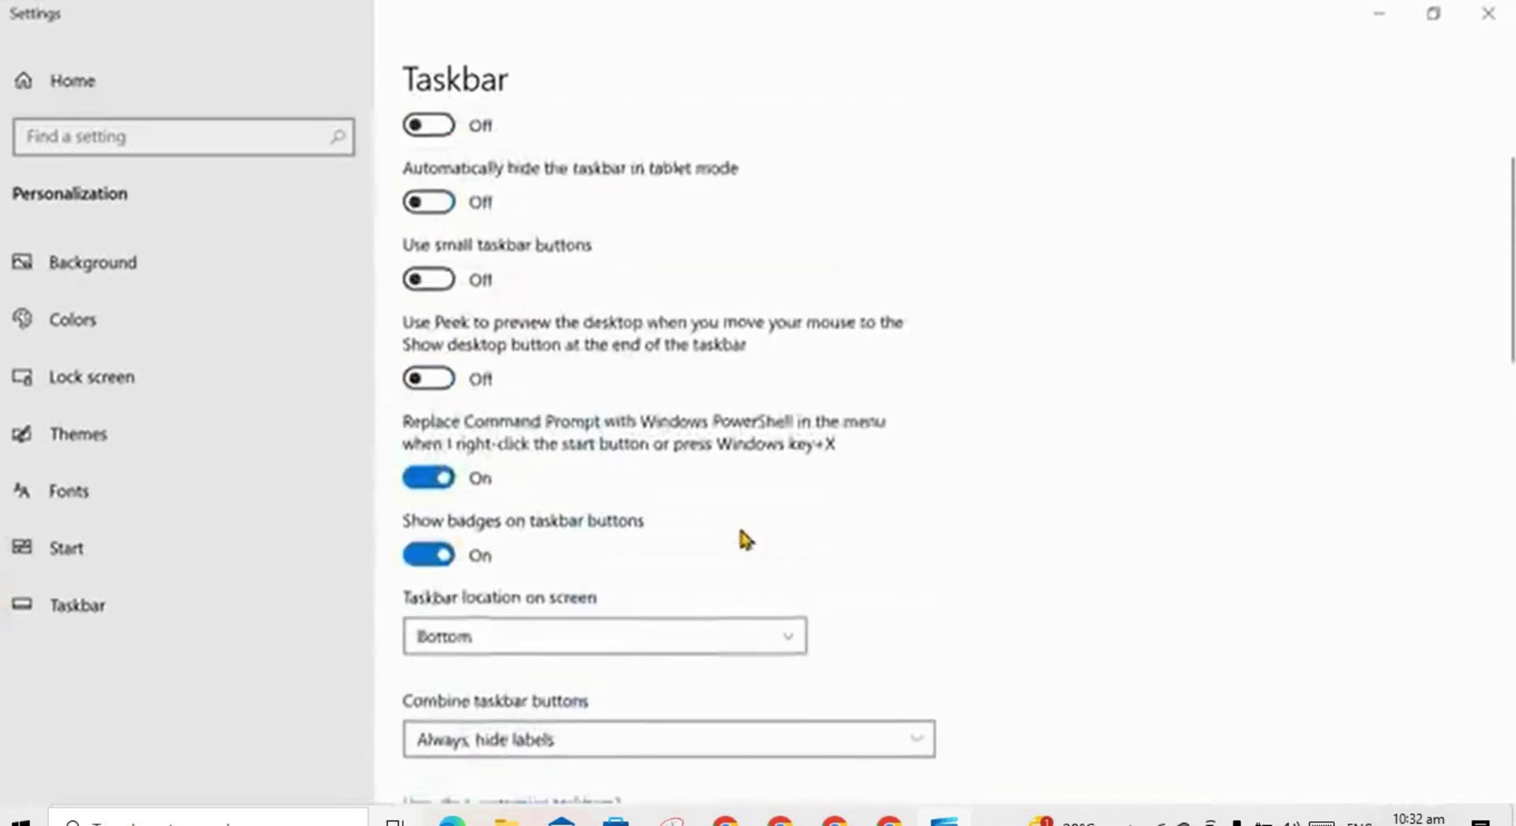
pyautogui.scroll(2, 745, 540)
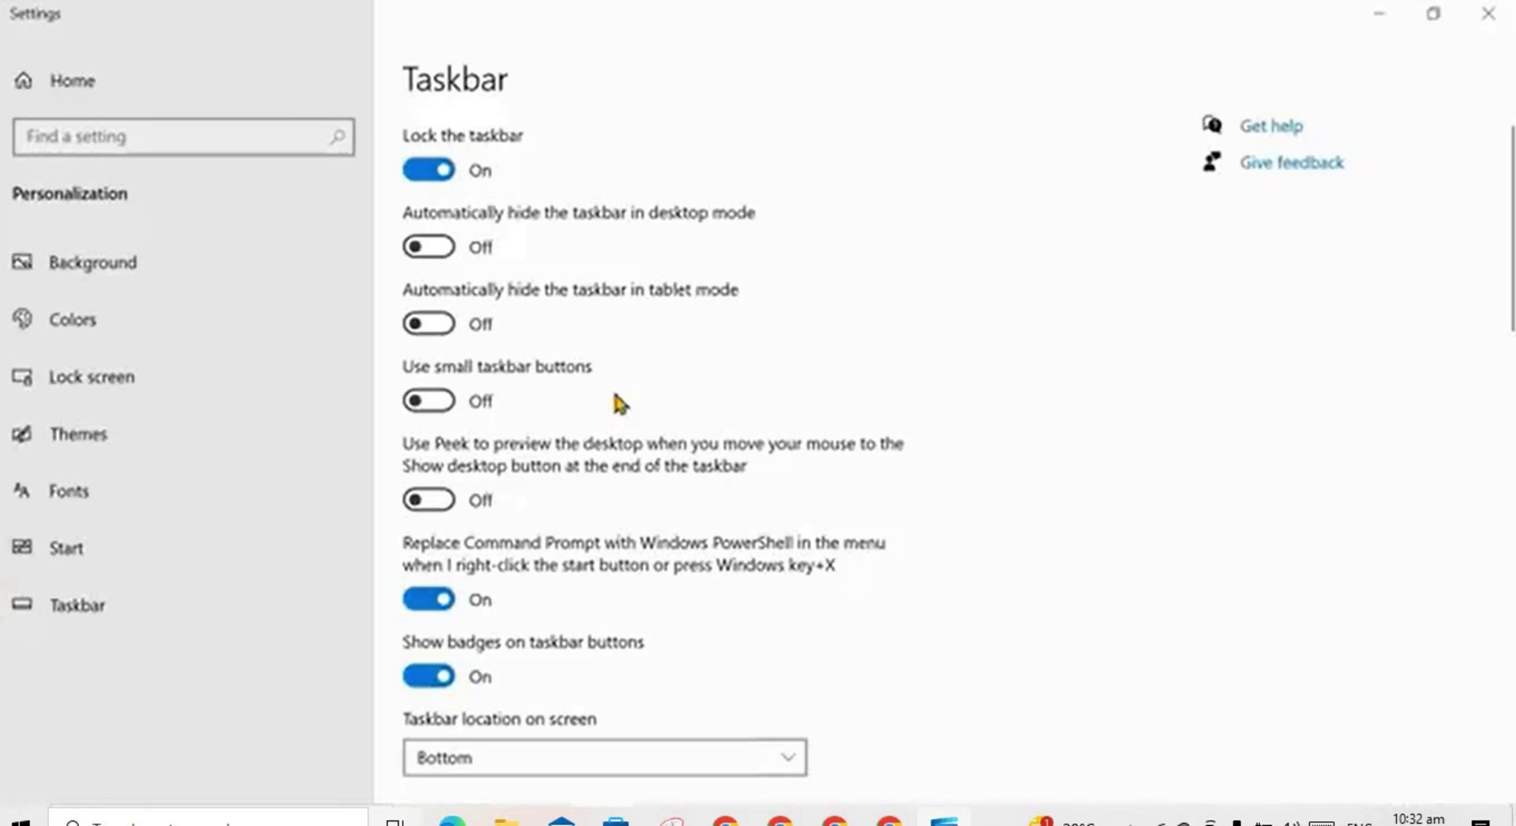
# Set the Windows color mode to Dark in the Colors personalization settings
pyautogui.click(101, 339)
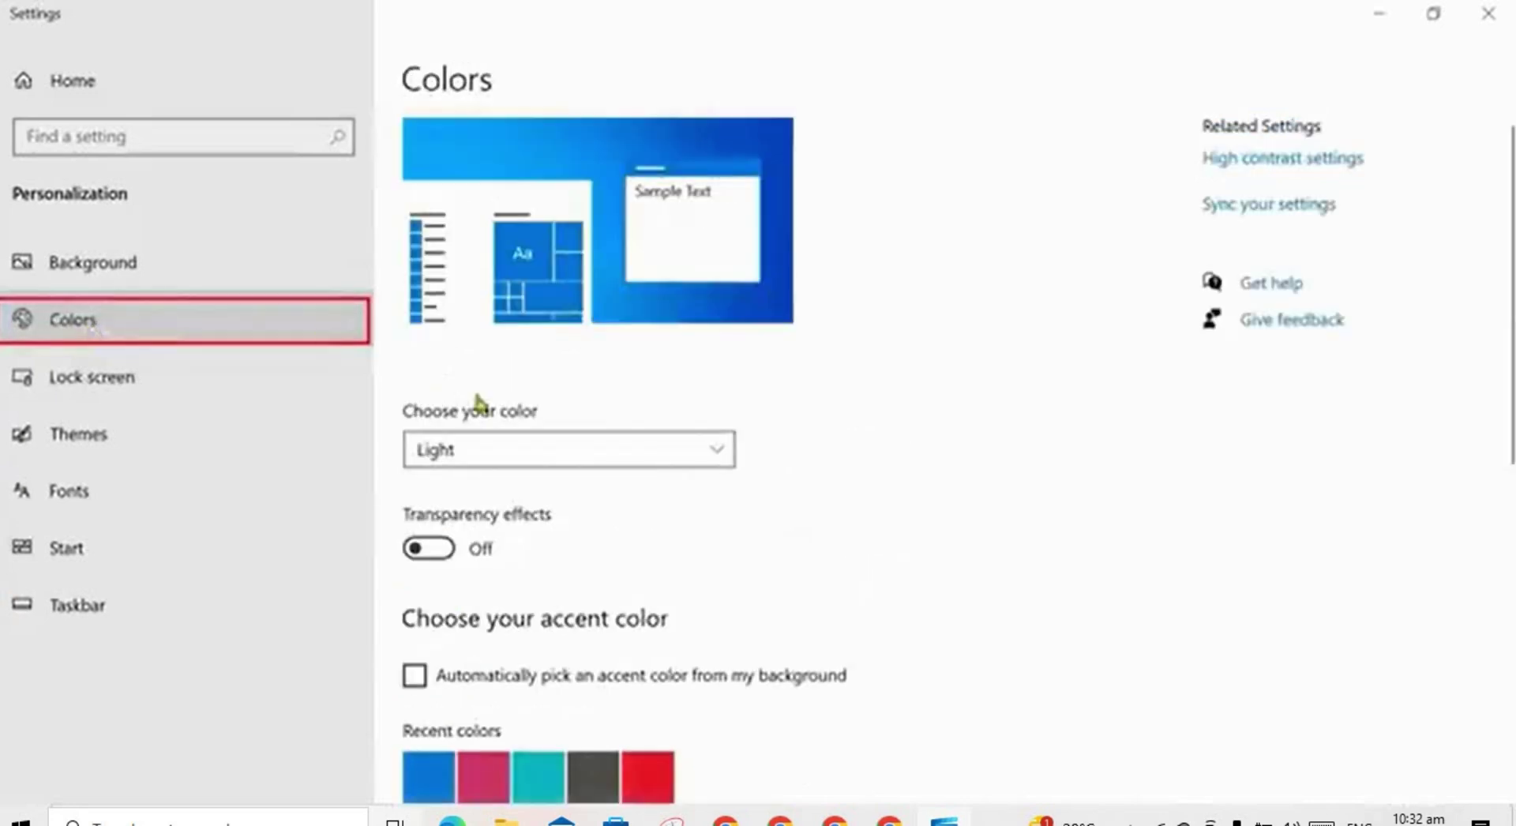
pyautogui.click(512, 448)
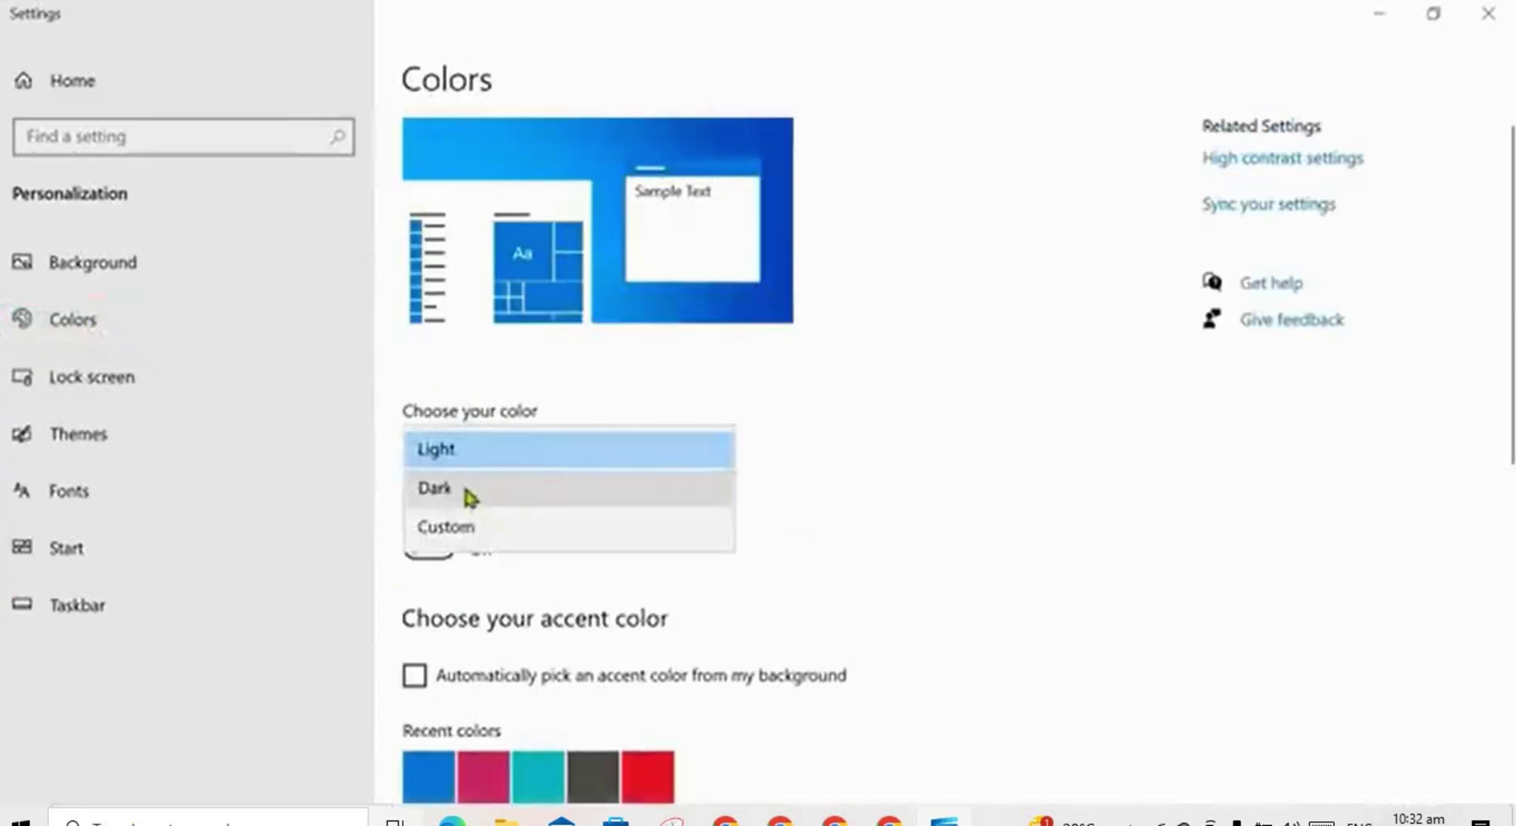
pyautogui.click(470, 496)
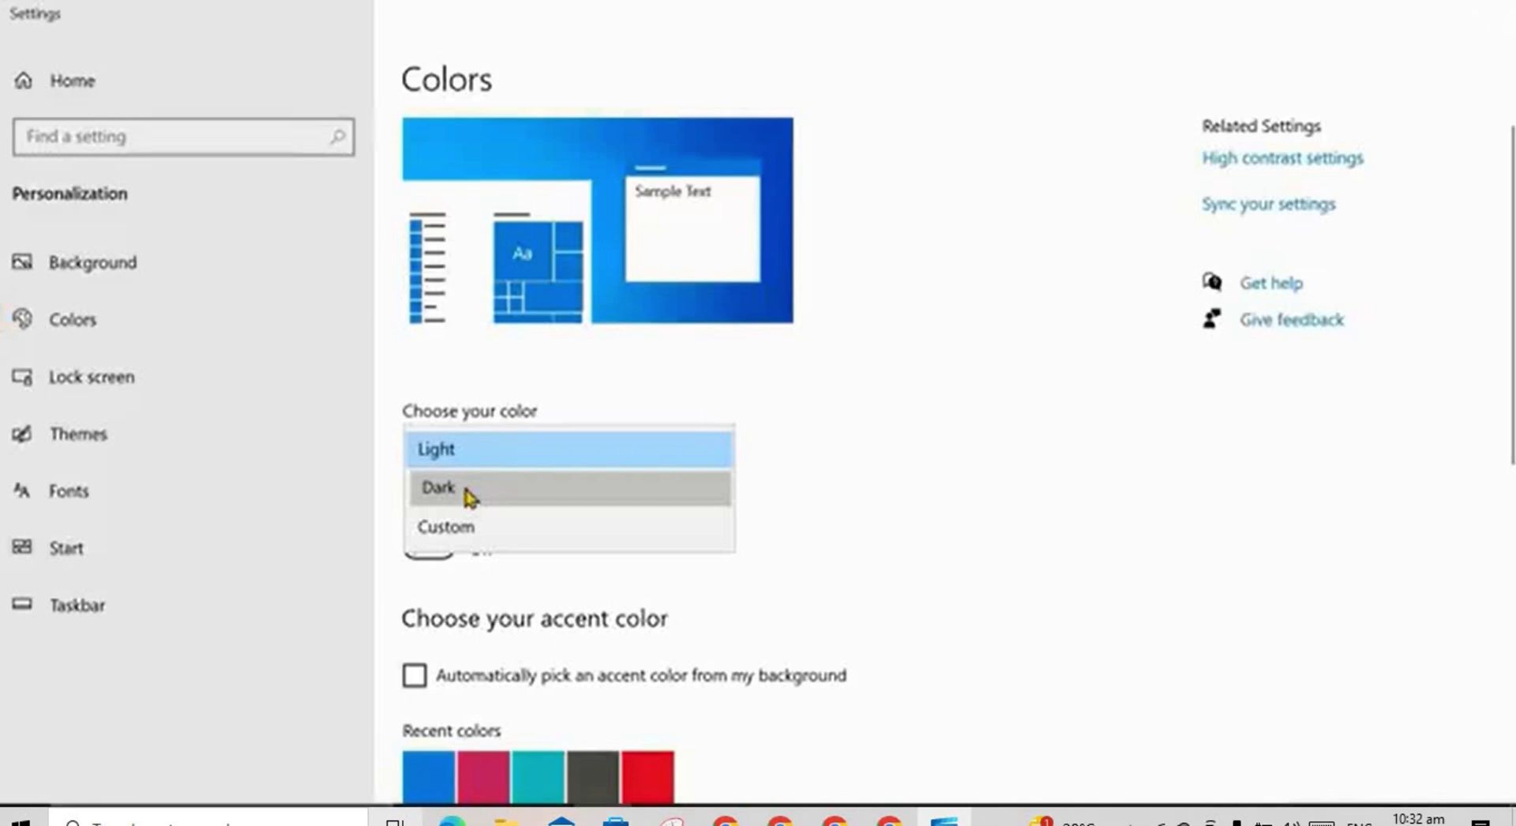
# Open the custom accent color picker below the Windows colors and accept the preselected blue
pyautogui.scroll(-3, 531, 448)
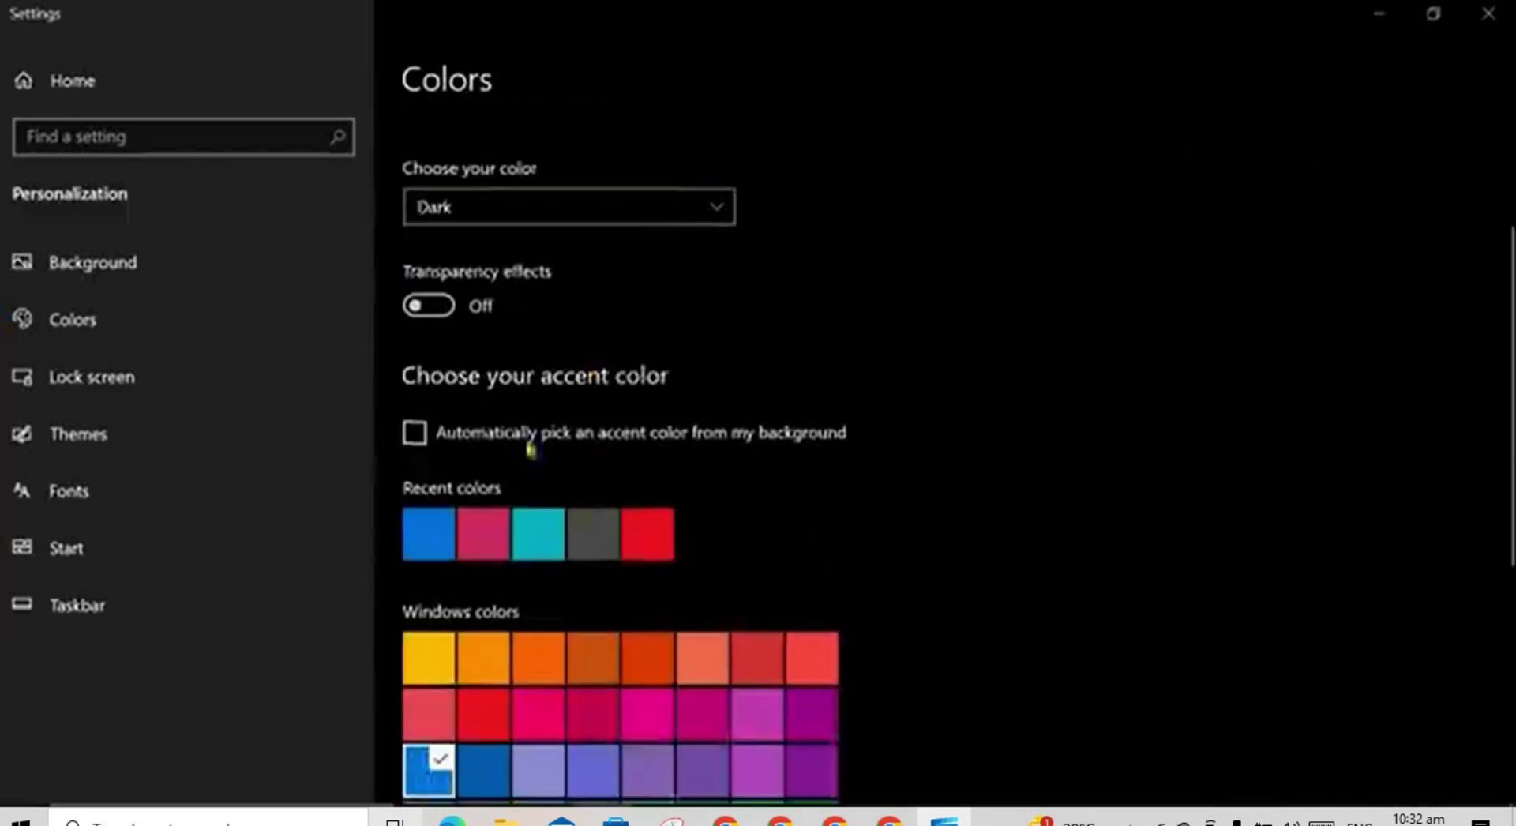
pyautogui.scroll(-2, 531, 448)
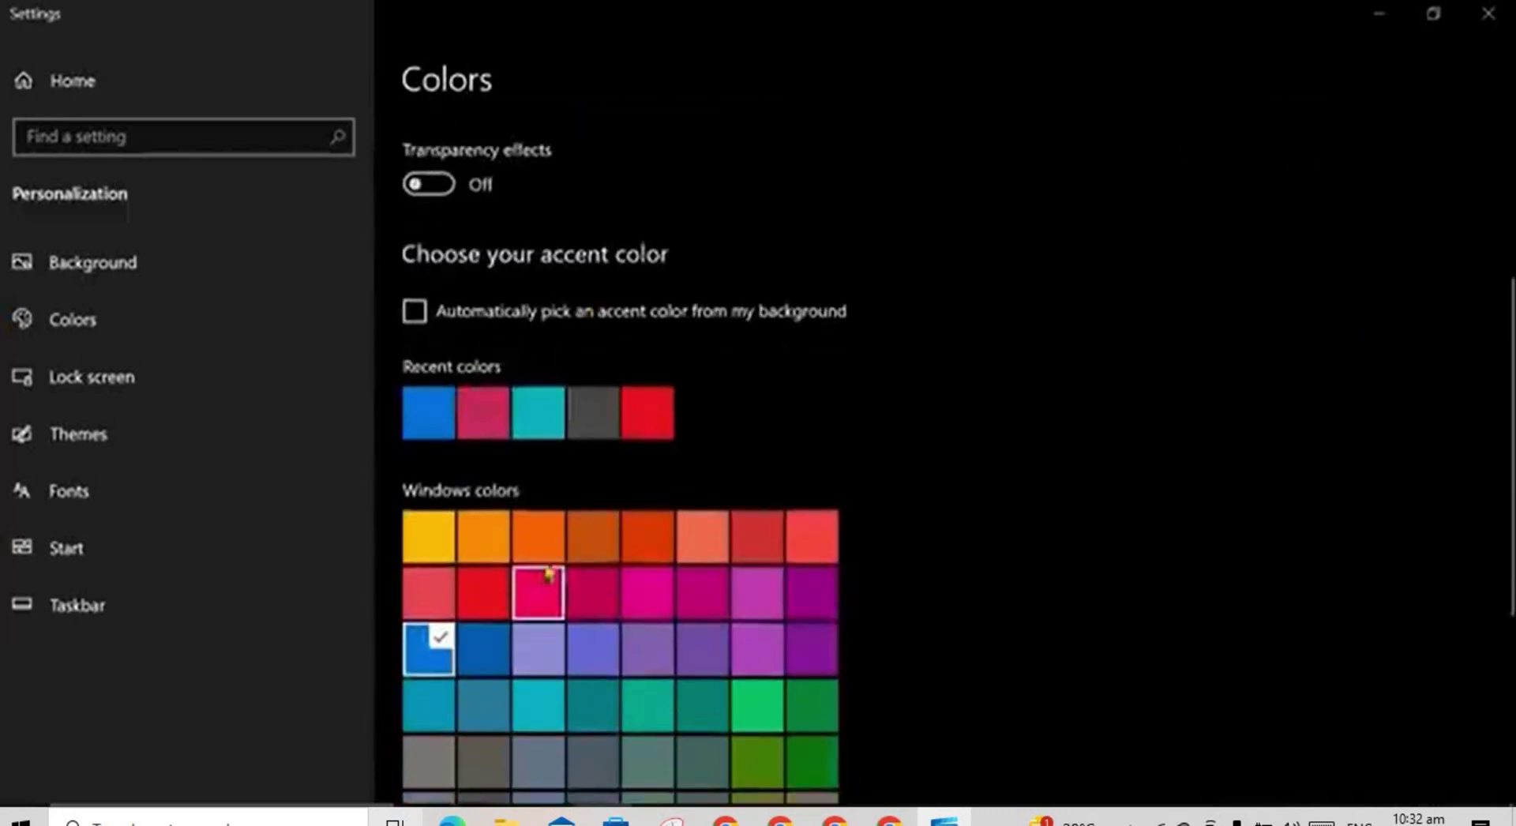
pyautogui.scroll(-3, 537, 569)
pyautogui.scroll(-2, 536, 504)
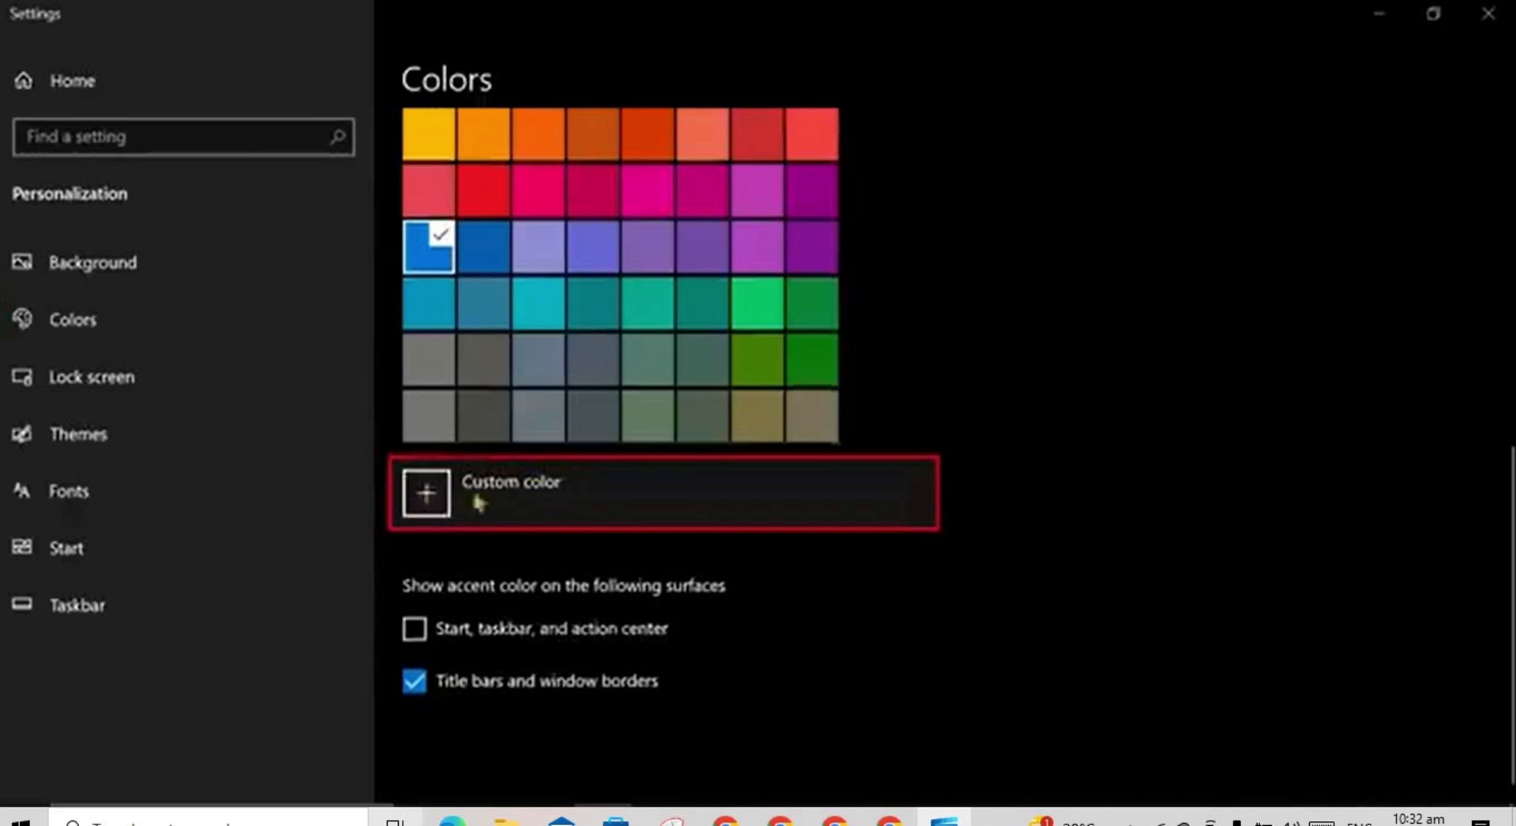
pyautogui.click(431, 506)
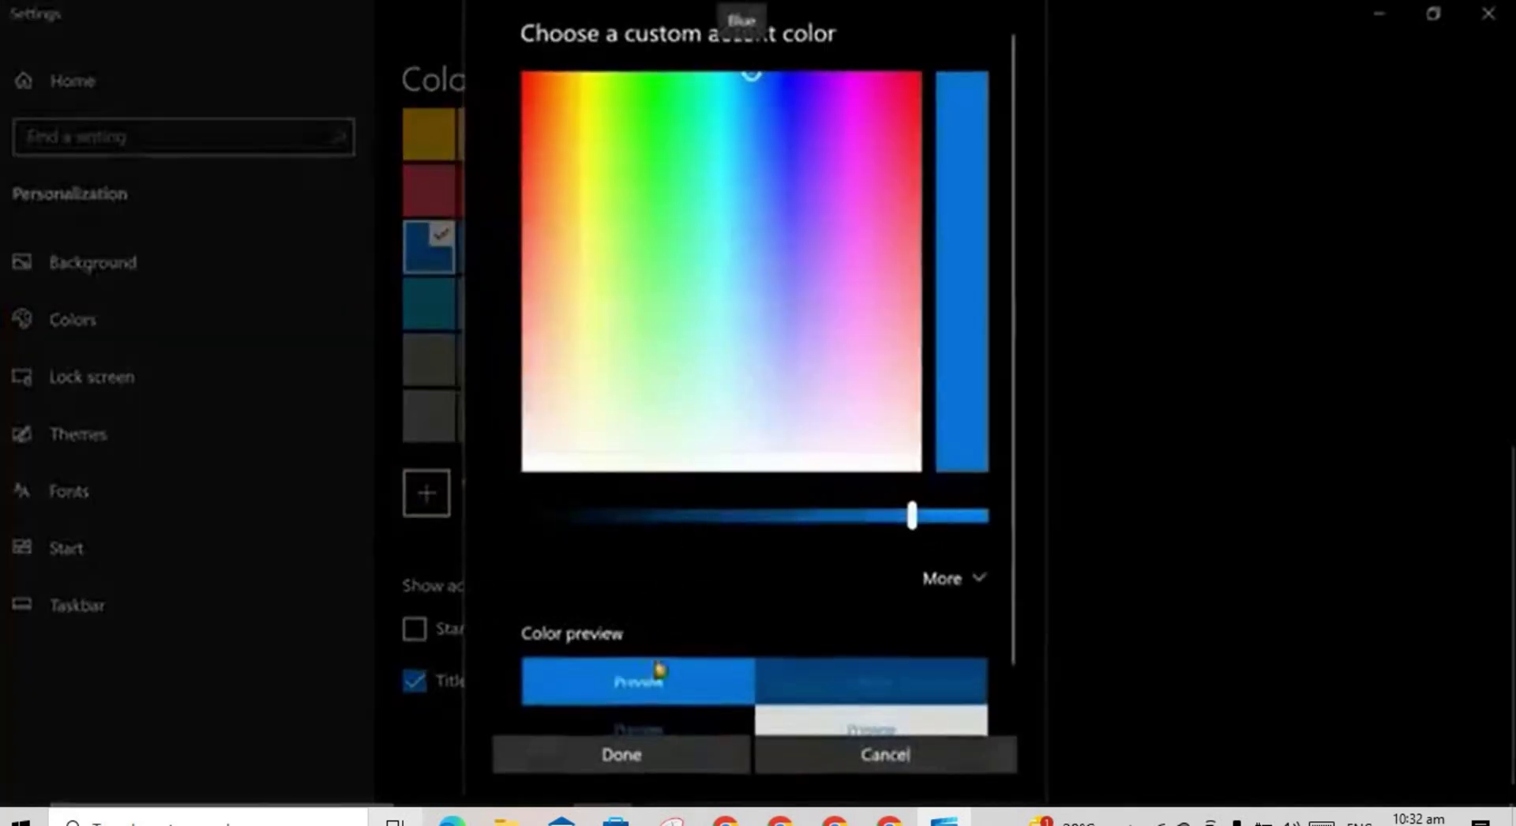
pyautogui.click(623, 757)
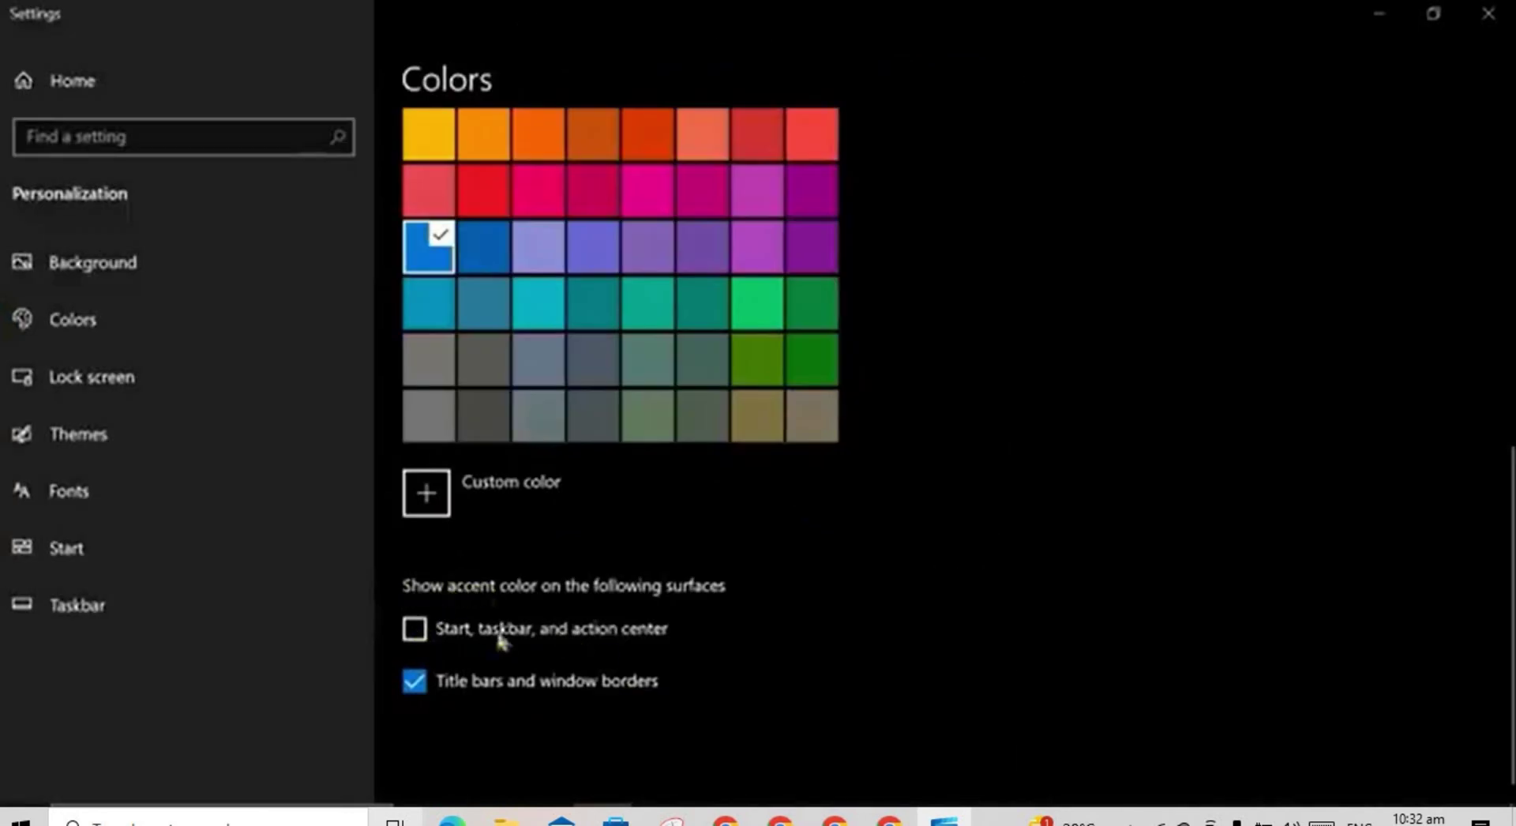
# Show the accent color on Start, taskbar and action center, and check it in the Start menu and action center
pyautogui.click(414, 630)
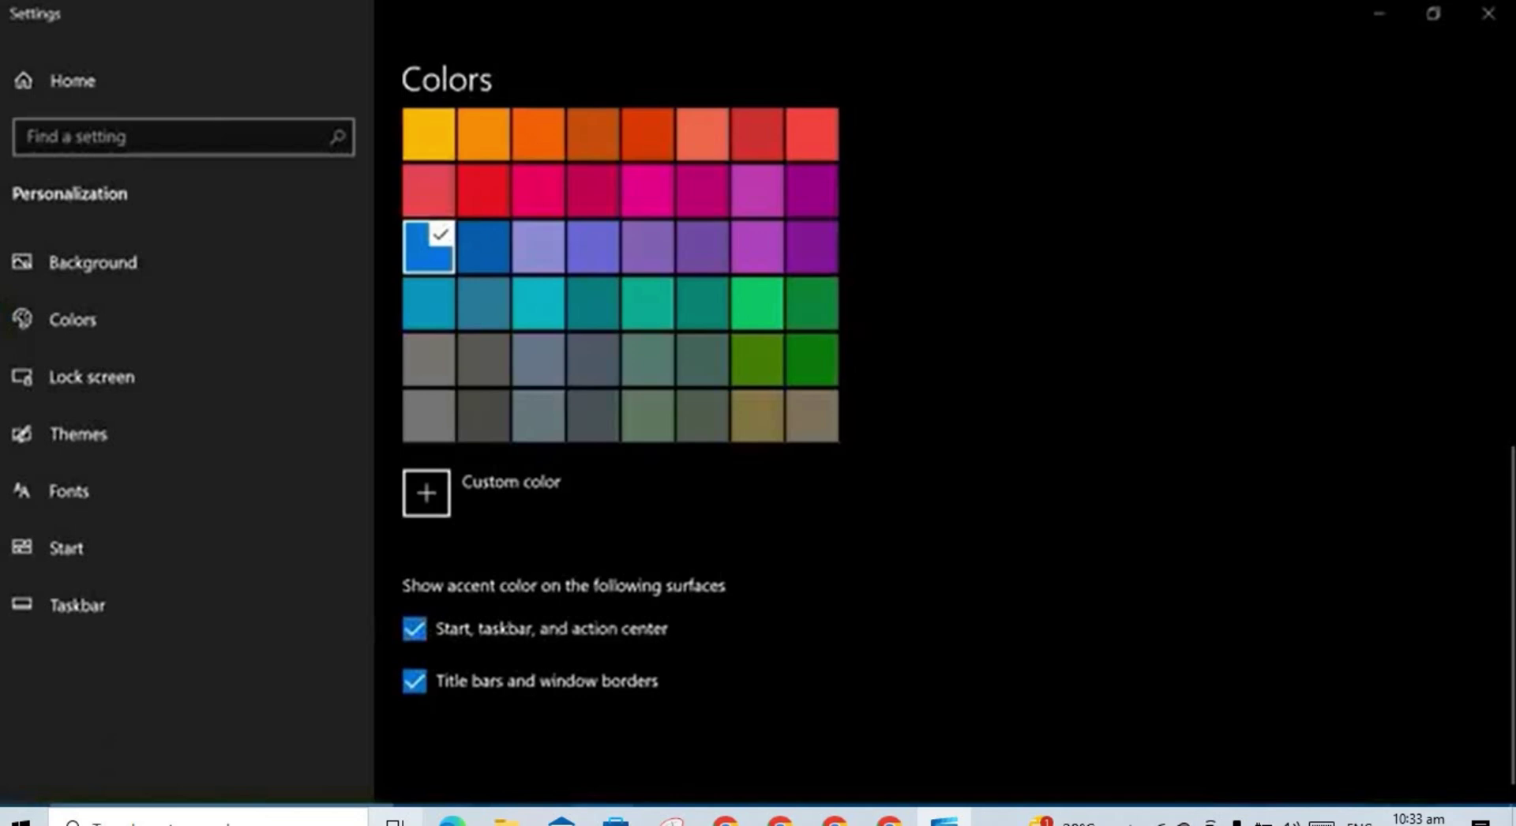
pyautogui.press('super')
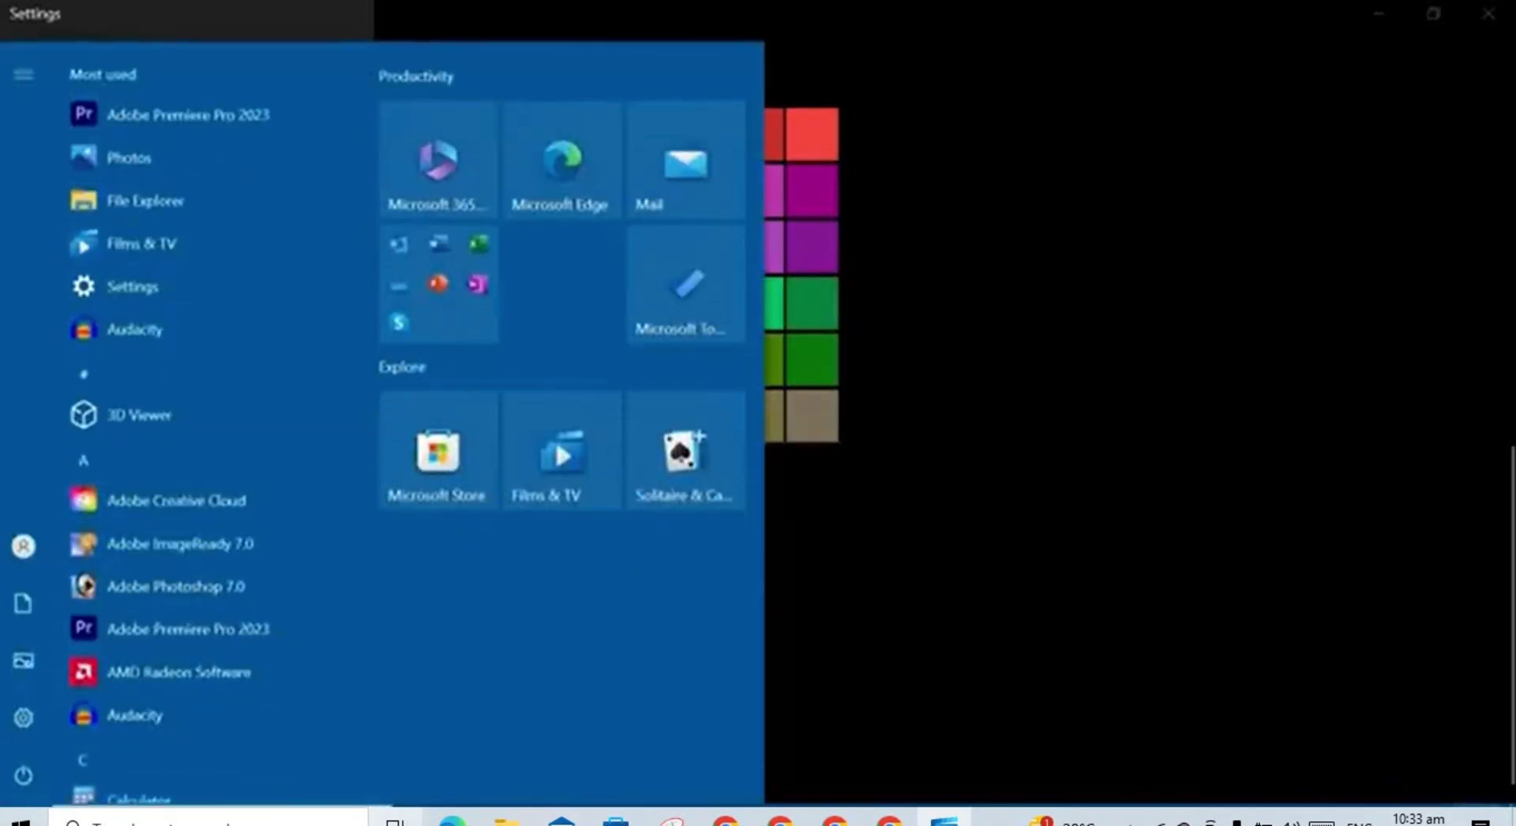
pyautogui.press('super+a')
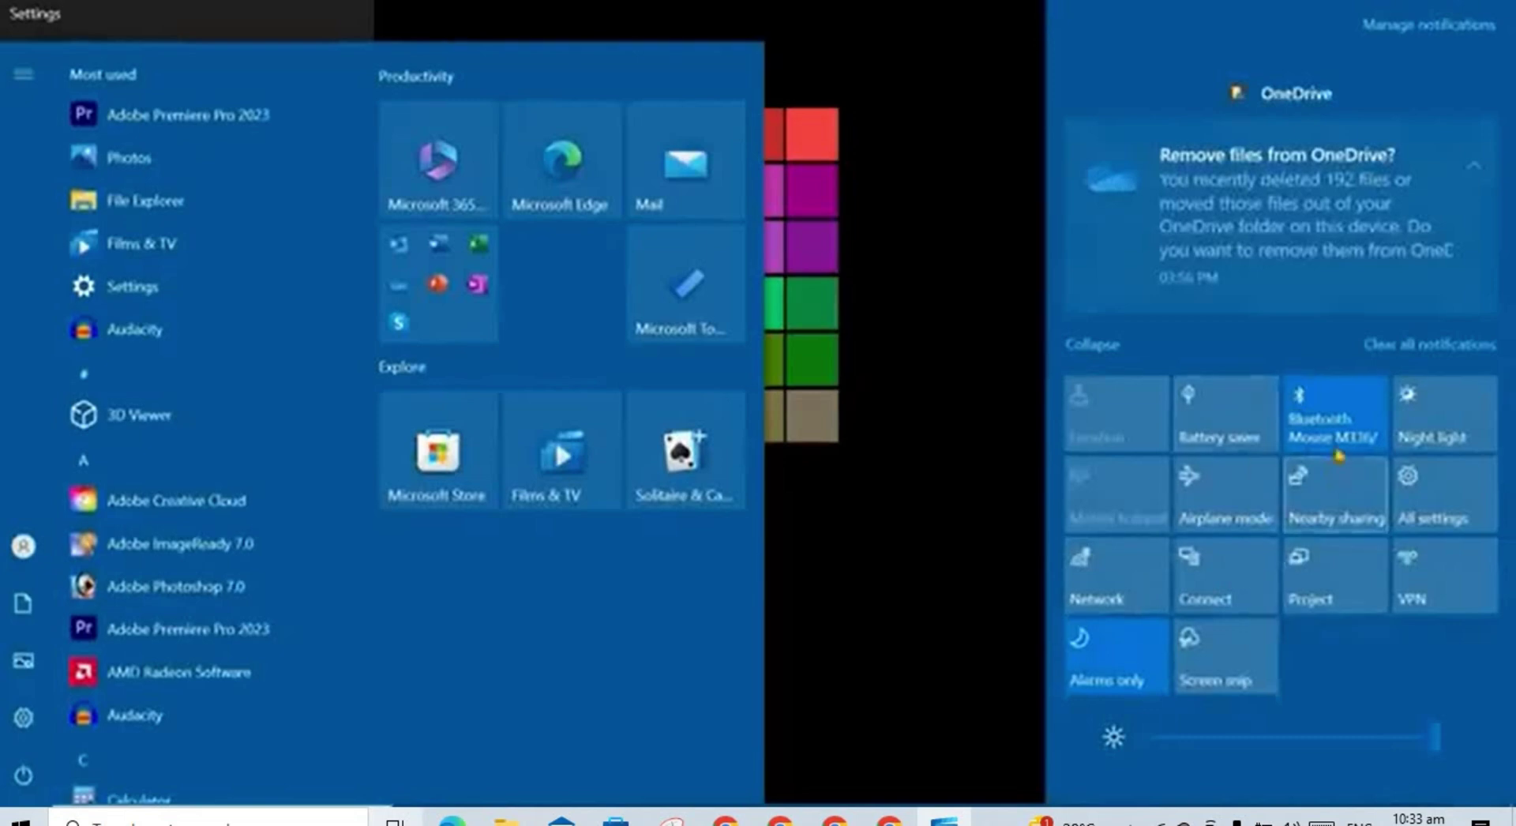
pyautogui.click(927, 559)
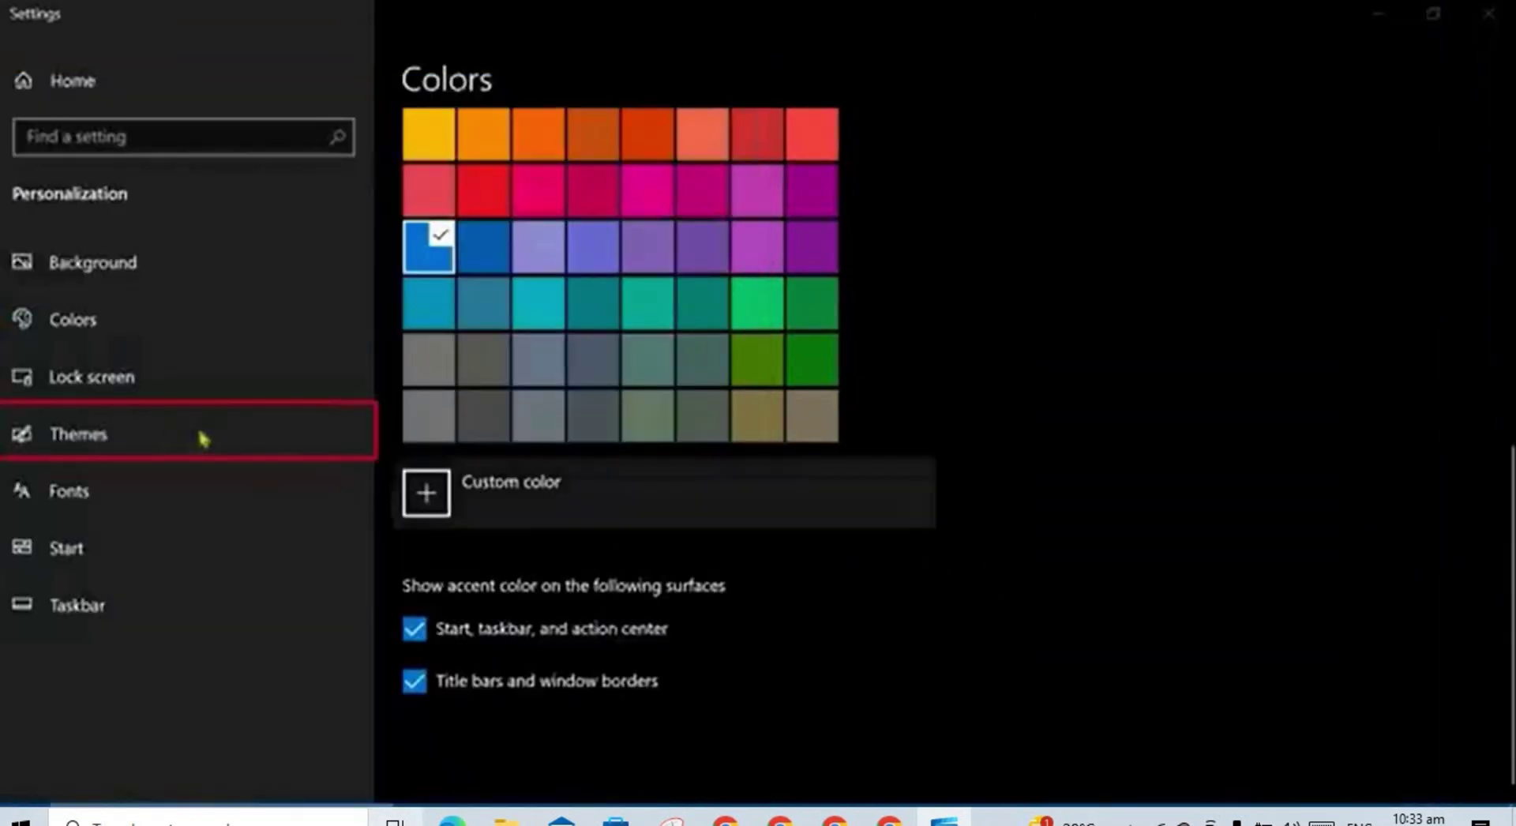
# Apply the Windows 10 theme with five images from the Themes settings
pyautogui.click(103, 440)
pyautogui.scroll(-3, 505, 314)
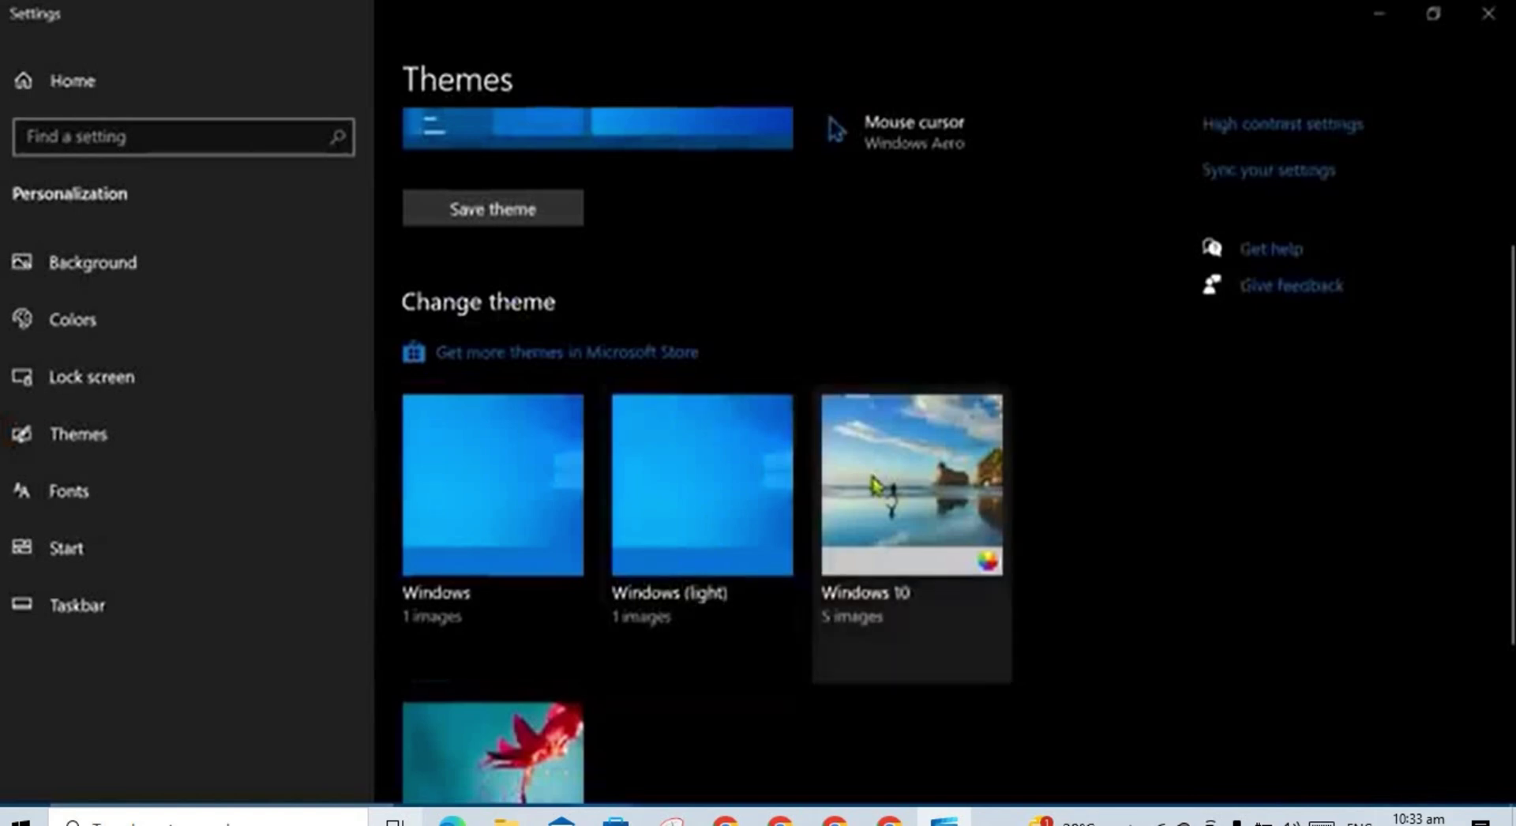
pyautogui.click(875, 484)
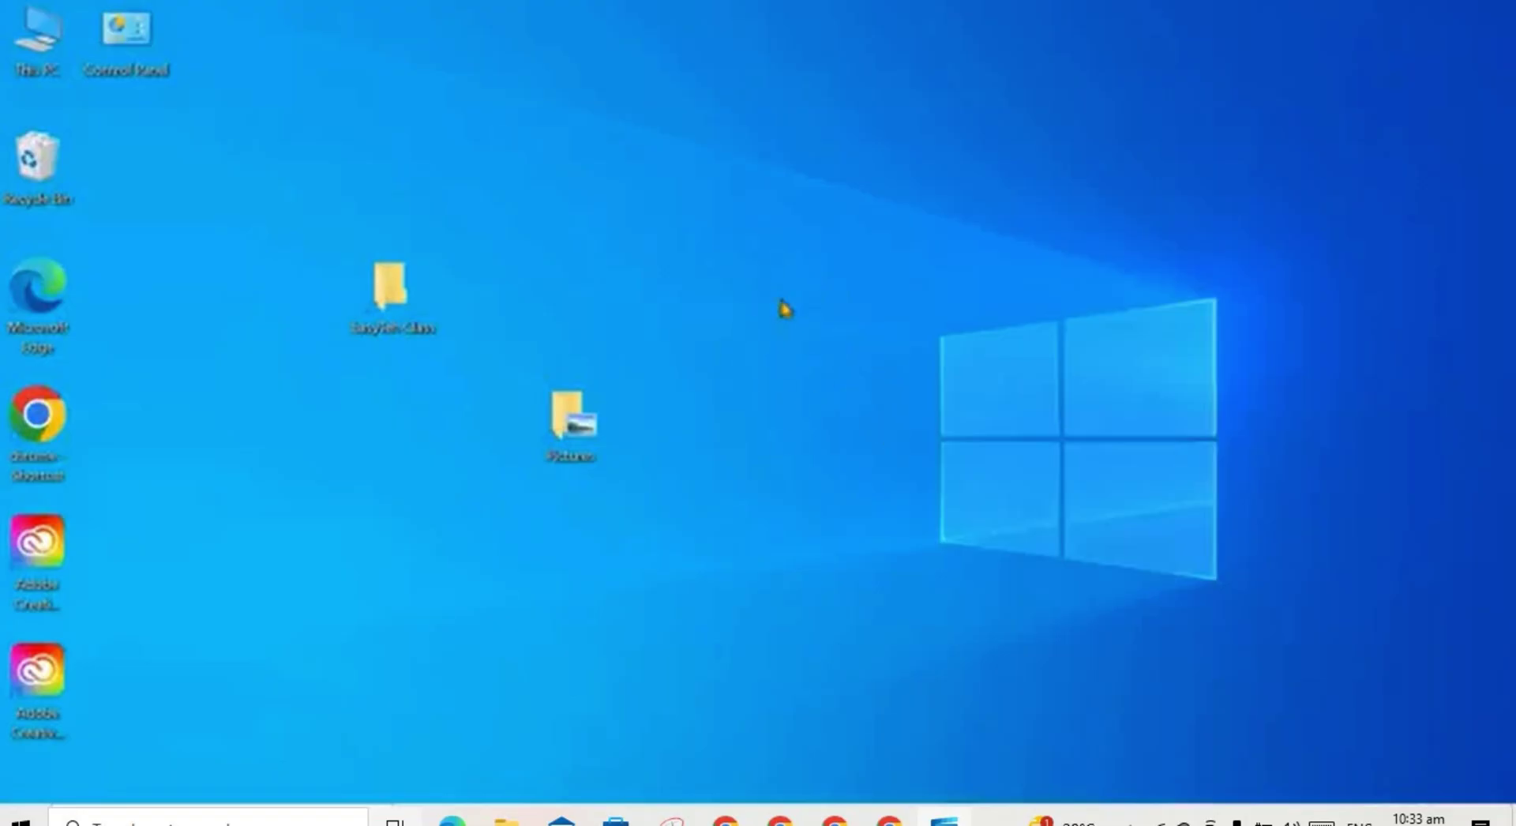
# Open the desktop background settings and browse the Pictures folder for a custom image, leaving without choosing one
pyautogui.rightClick(757, 345)
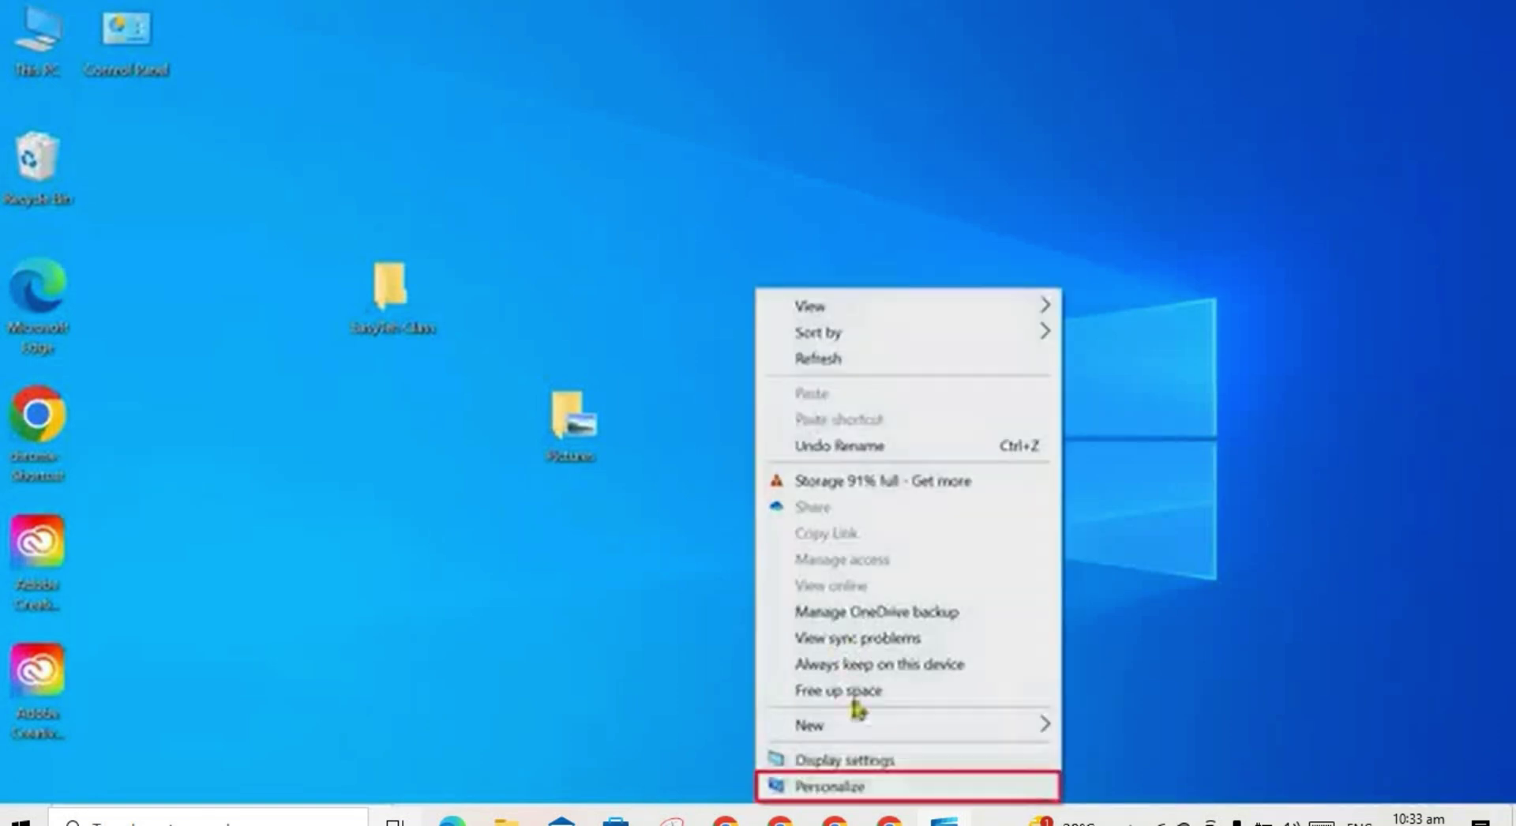
pyautogui.click(867, 787)
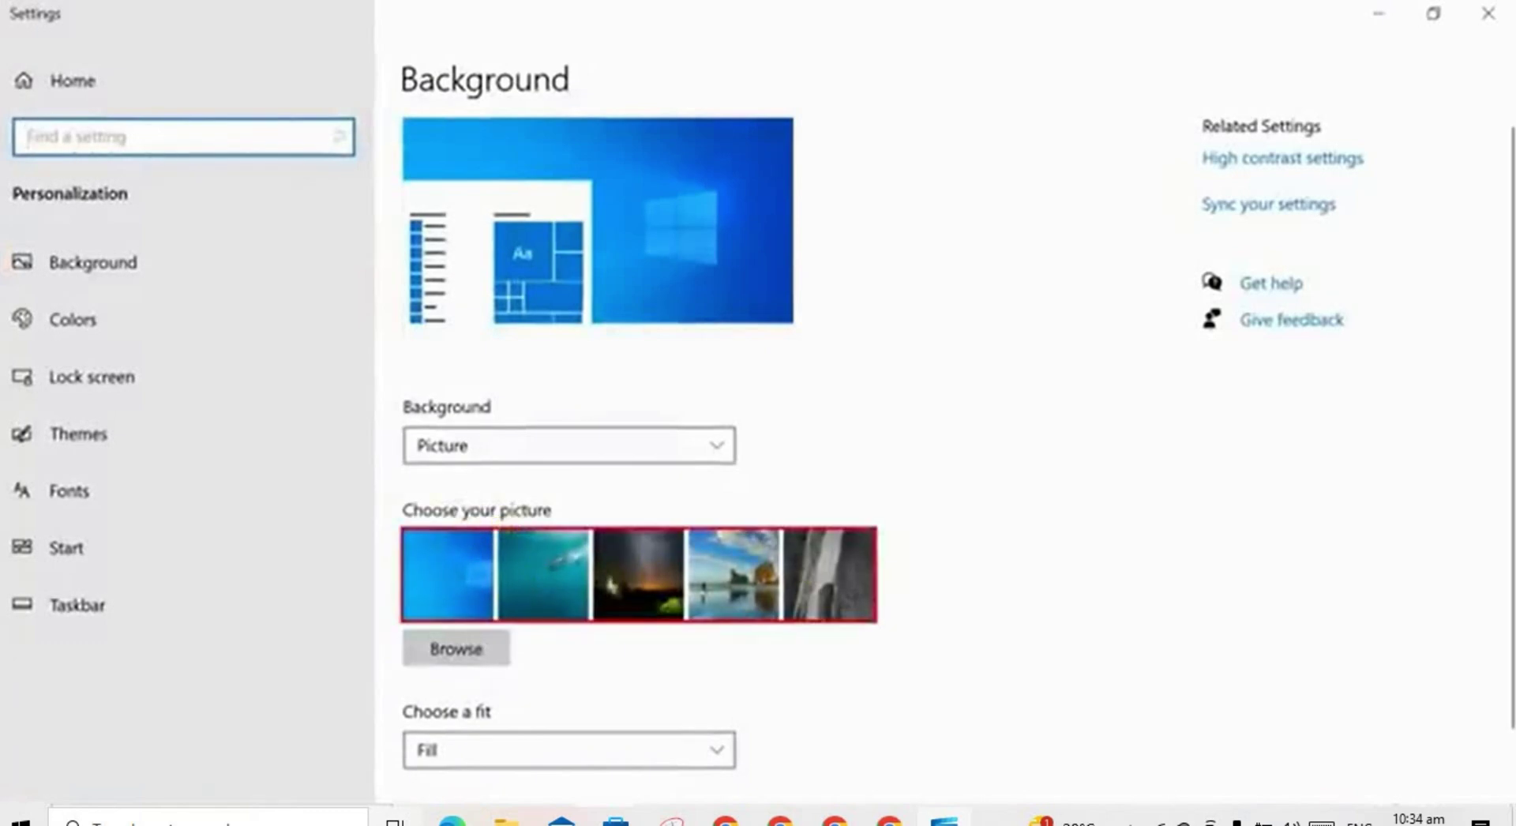
pyautogui.click(484, 657)
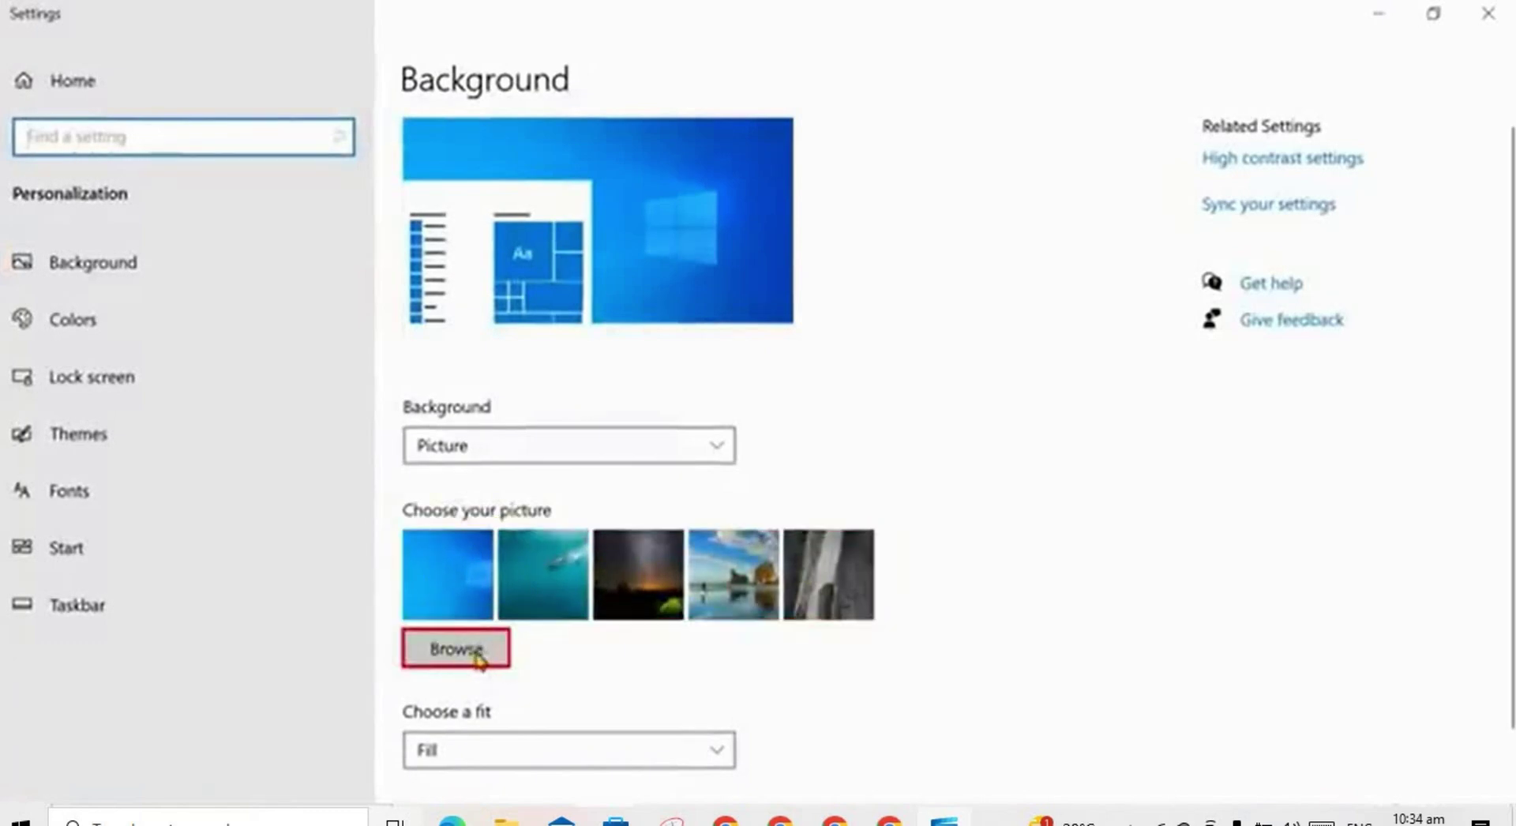
pyautogui.click(479, 658)
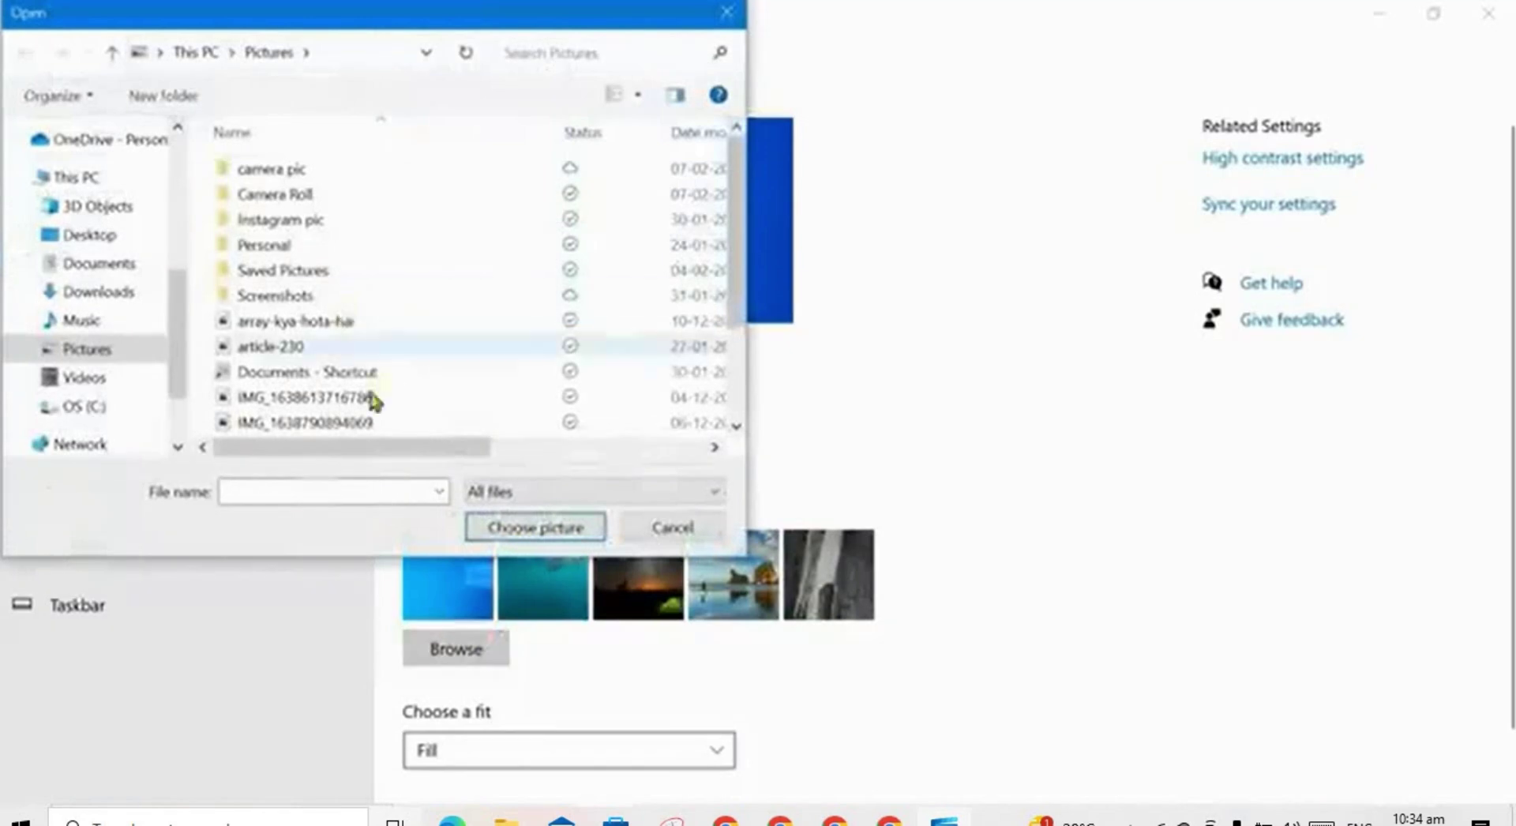
pyautogui.click(674, 529)
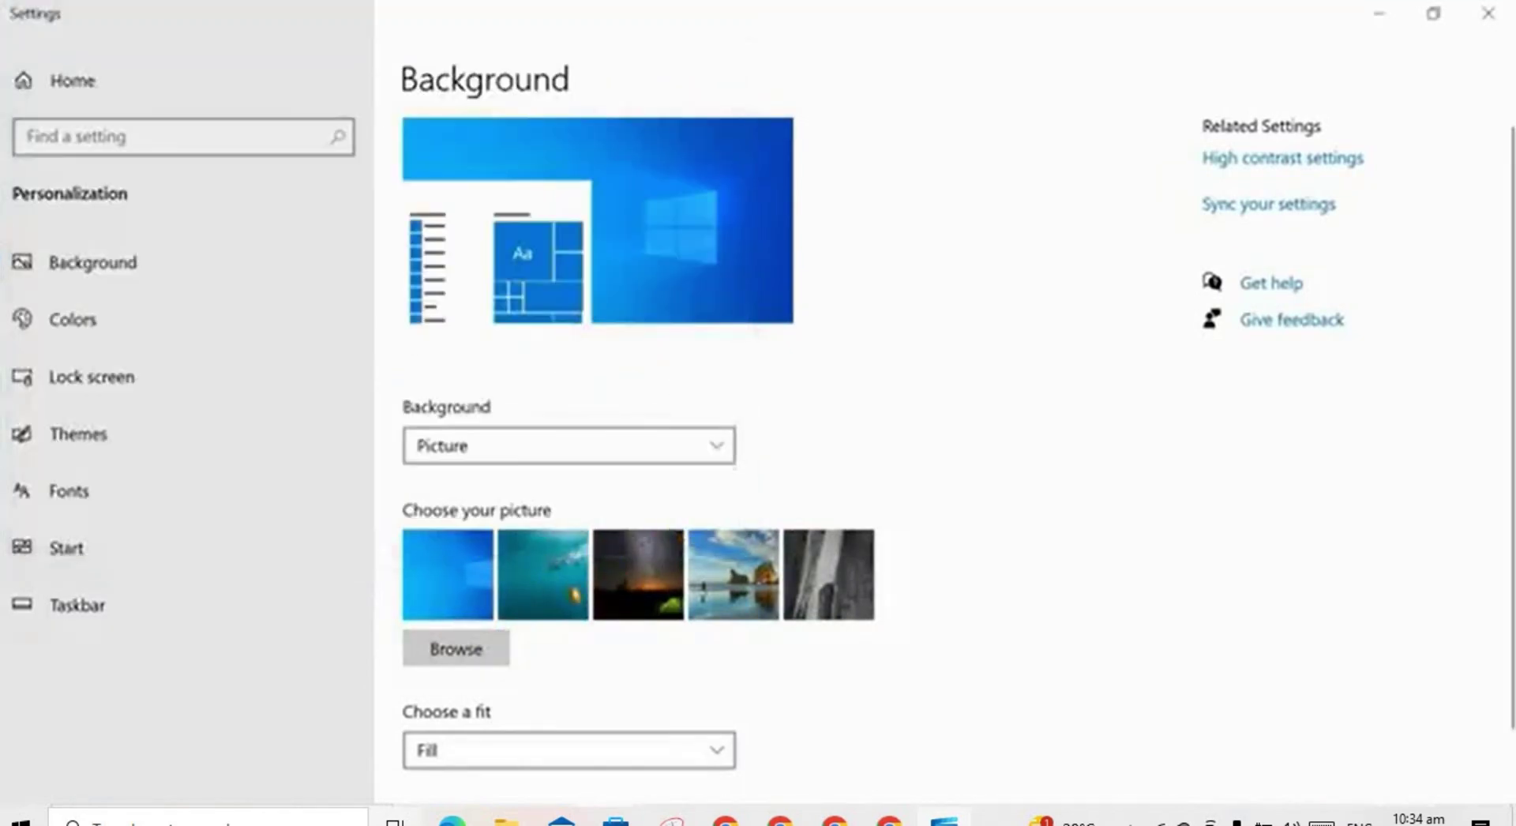
# Set the underwater swimmer picture as the desktop background and close the settings window
pyautogui.click(559, 576)
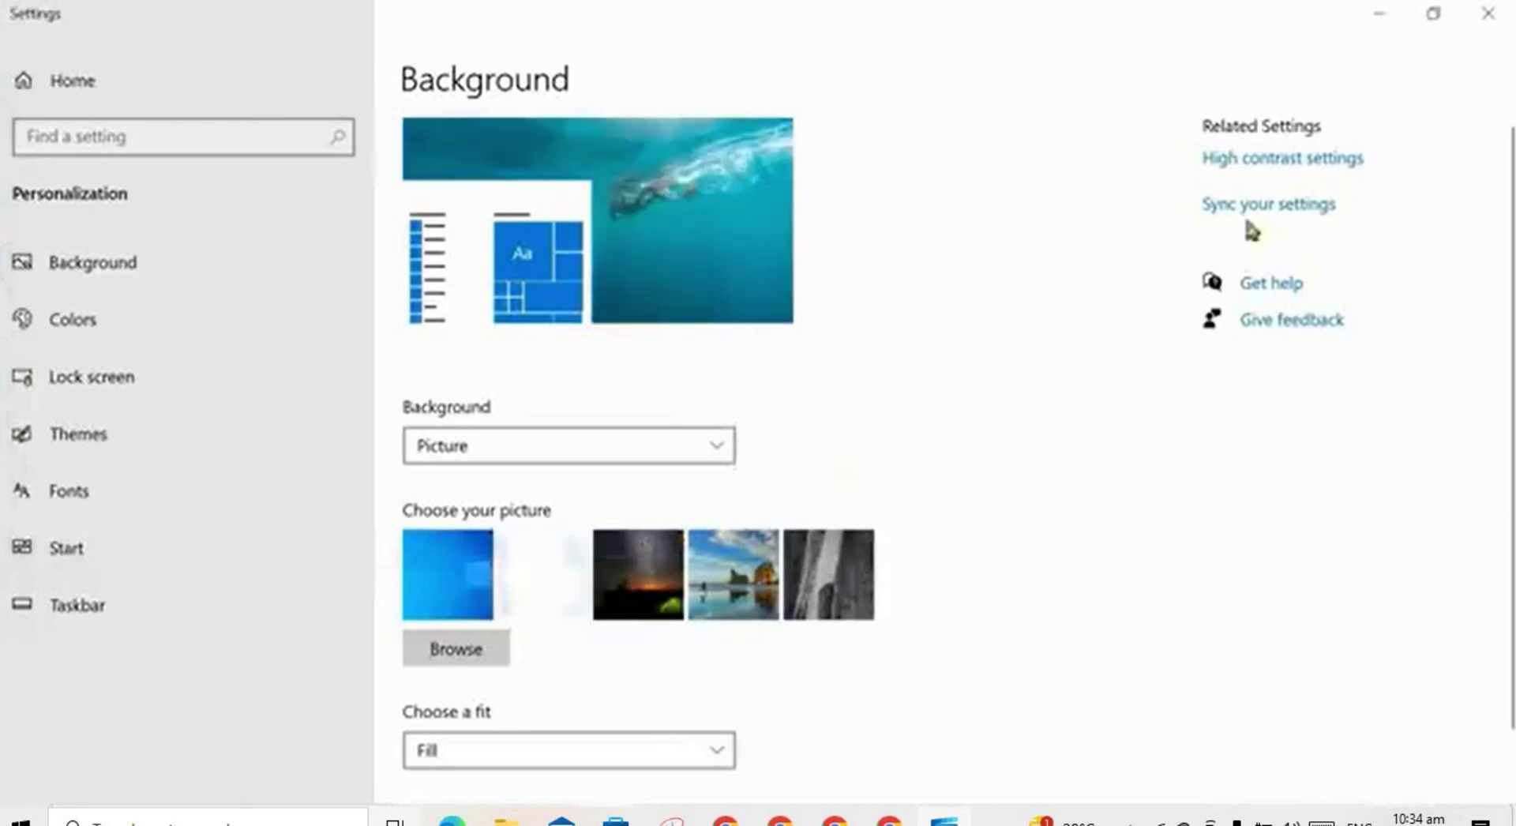
pyautogui.click(1486, 18)
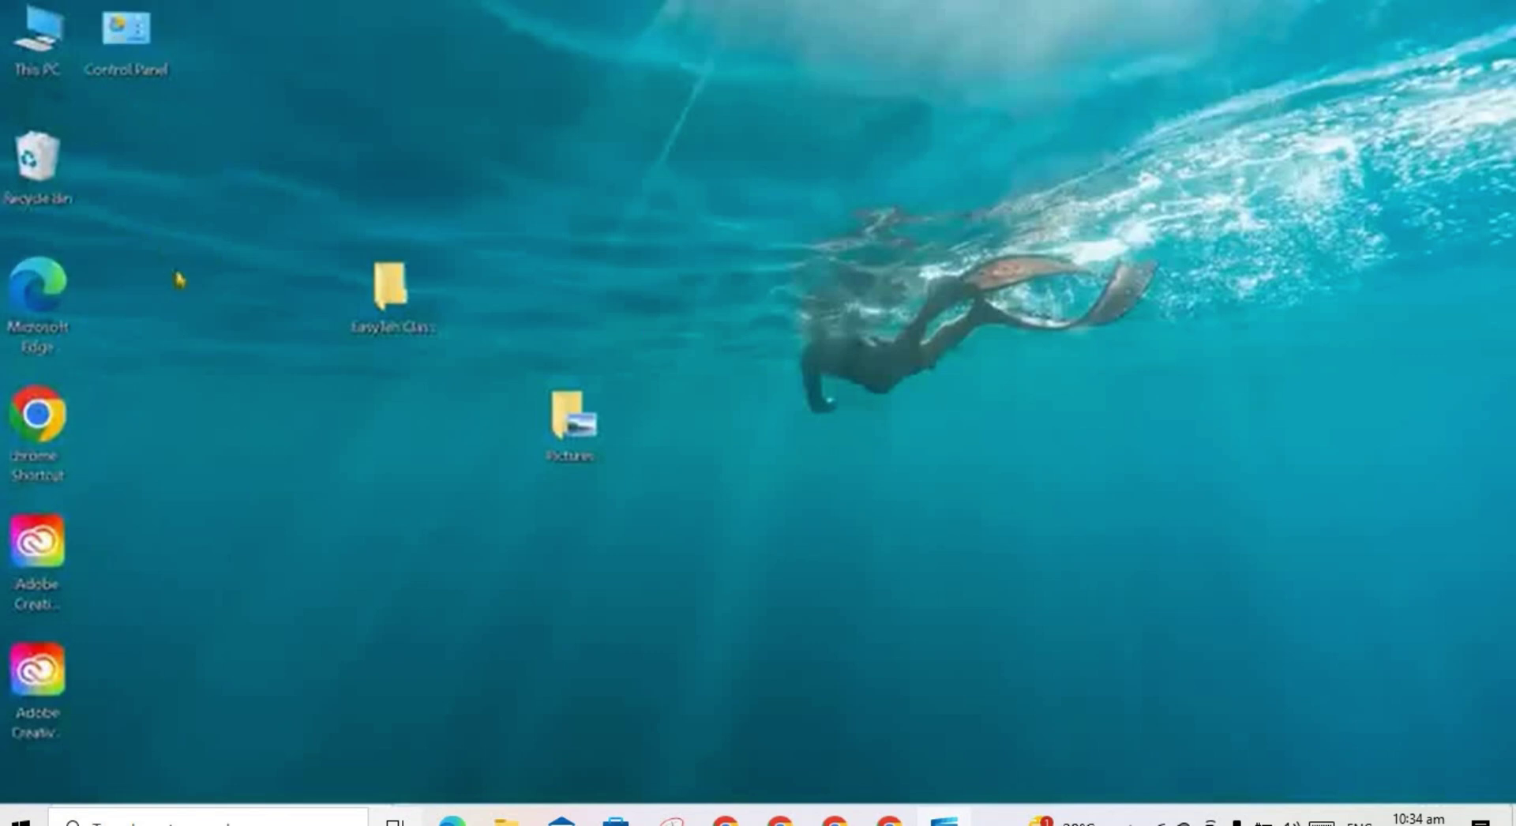
# Change the desktop icon view to Small icons
pyautogui.rightClick(629, 236)
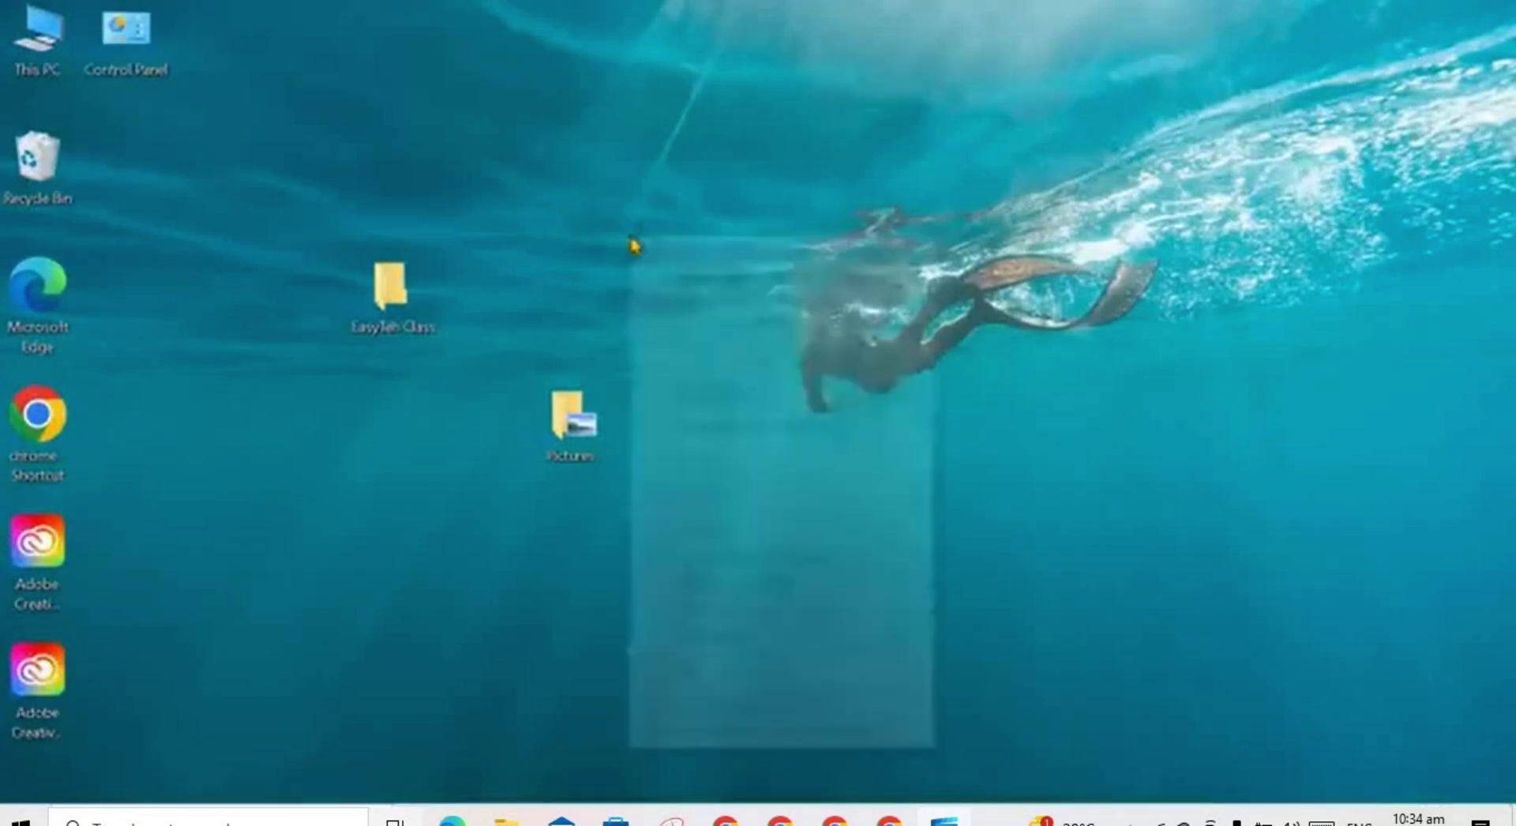
pyautogui.moveTo(766, 253)
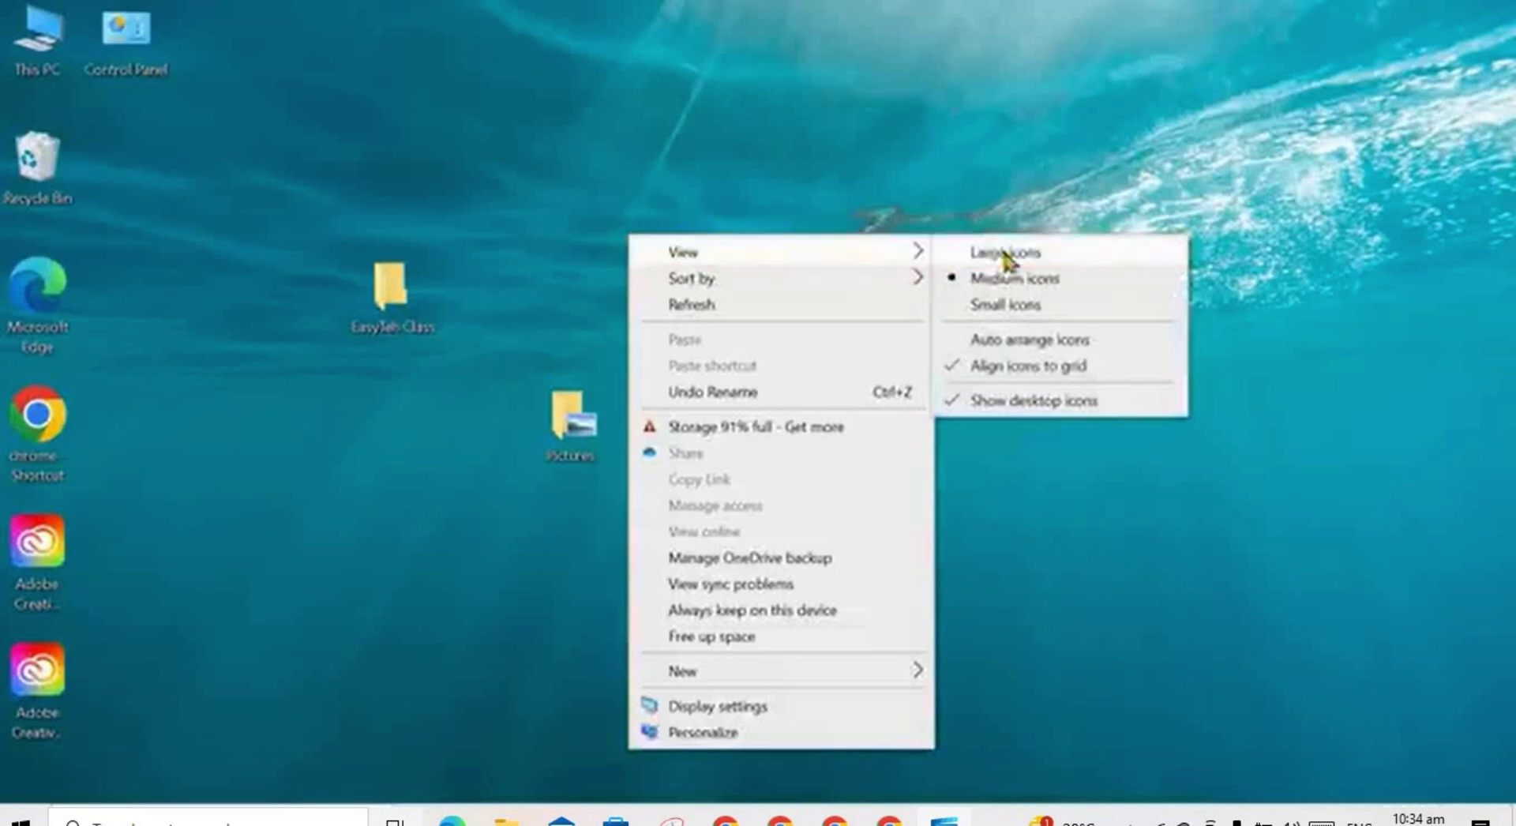
pyautogui.click(998, 306)
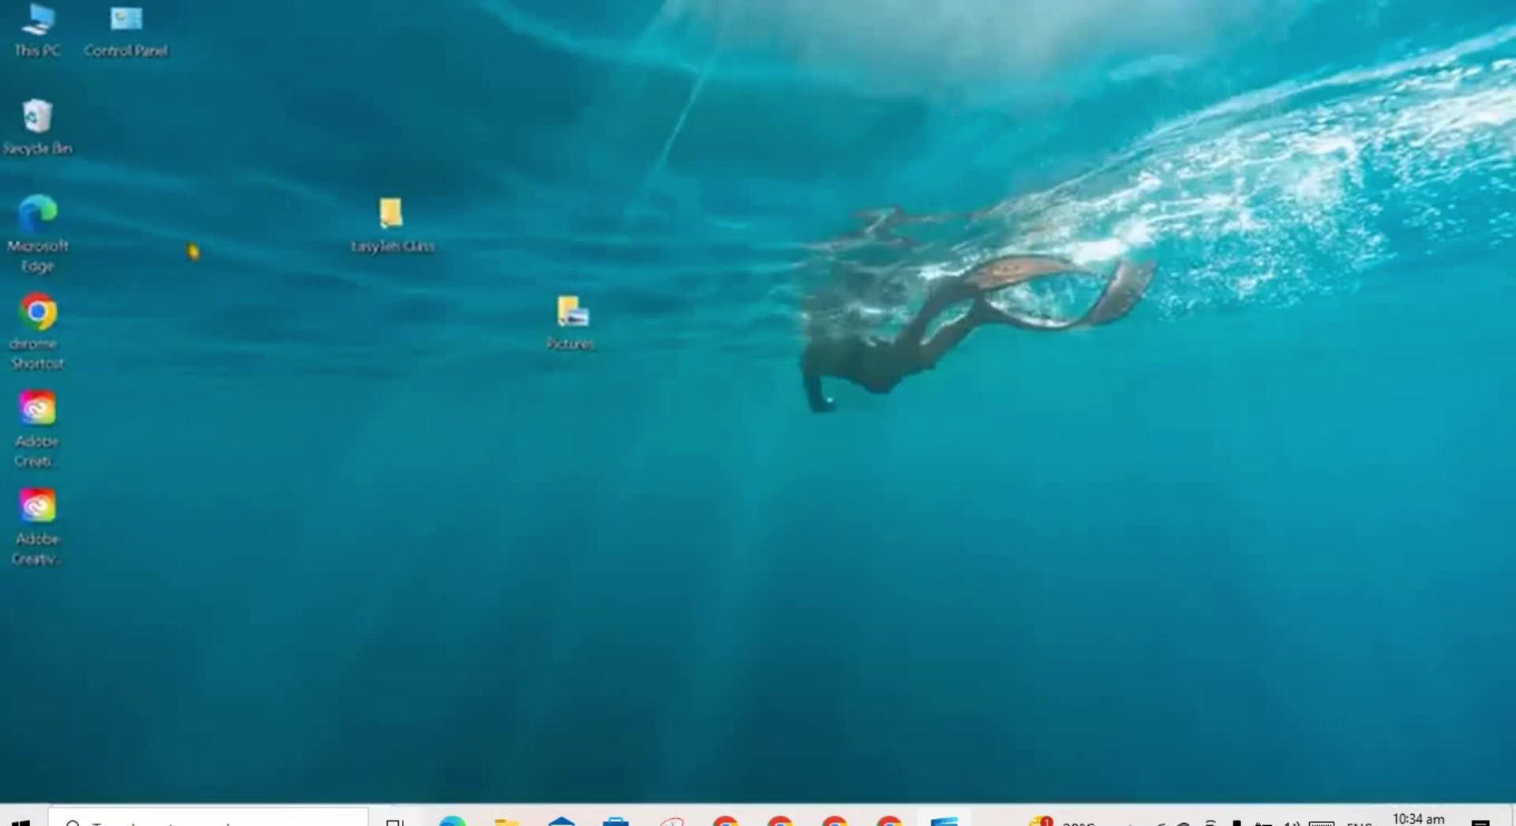